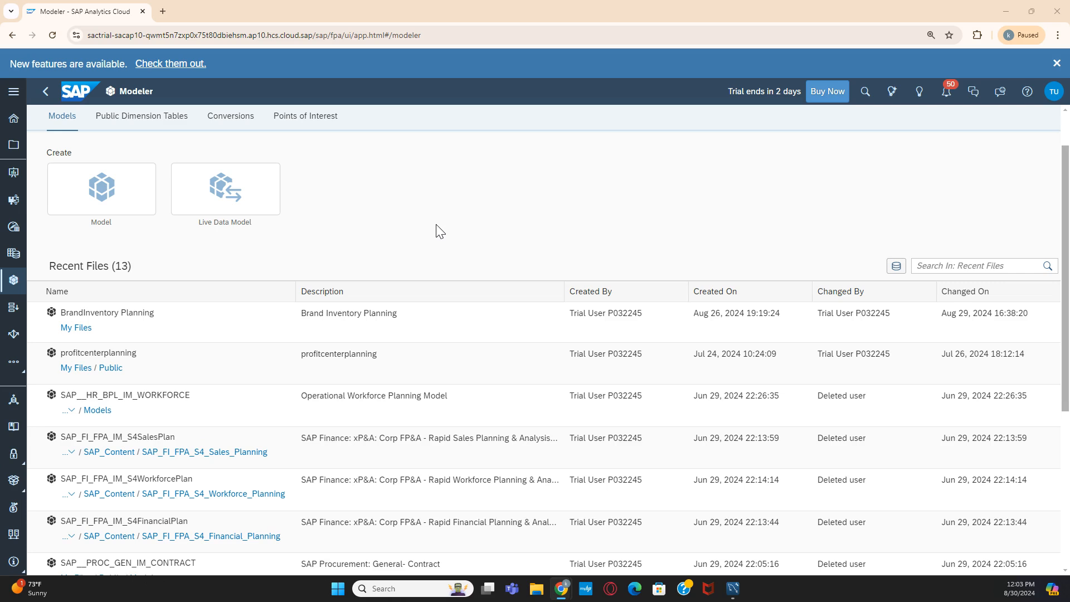
Start a new model from data, using the local Analytics Excel workbook from the Desktop as the source file.
{"action": "left_click", "coordinate": [113, 204]}
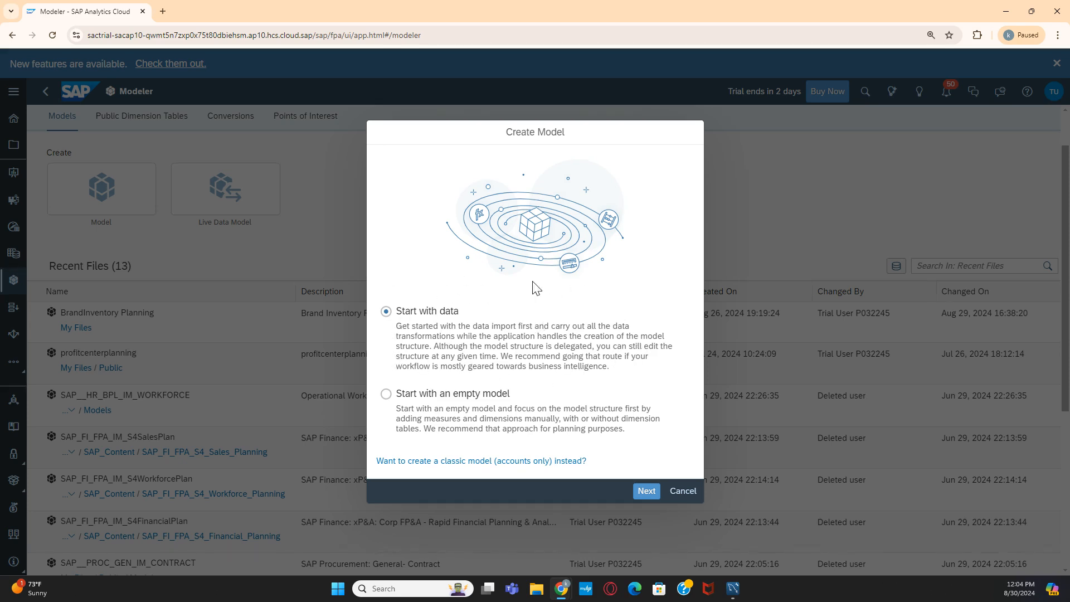
{"action": "left_click", "coordinate": [652, 491]}
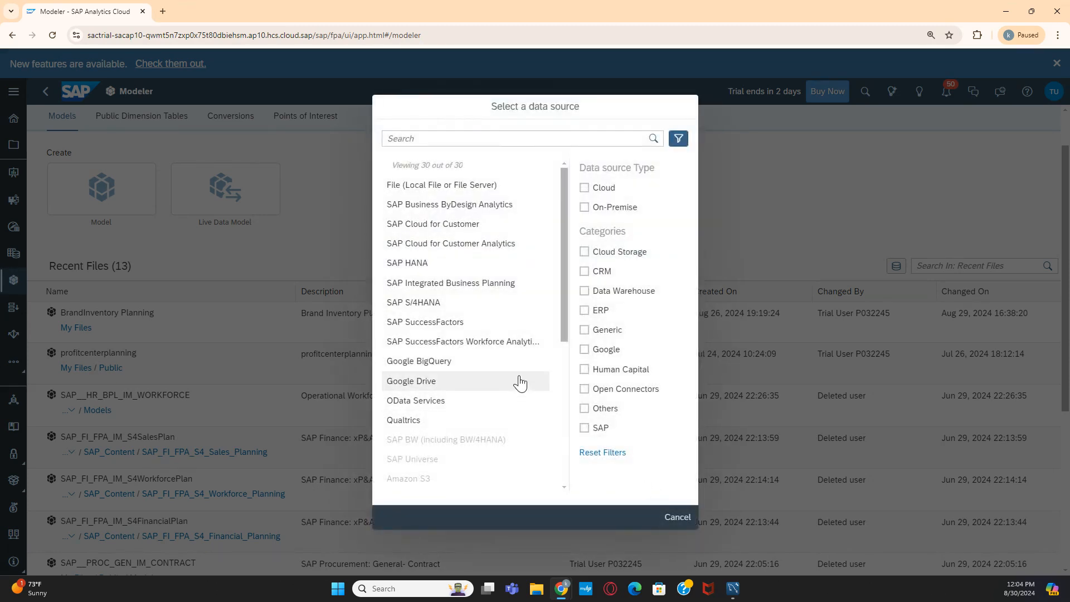
{"action": "left_click", "coordinate": [412, 186]}
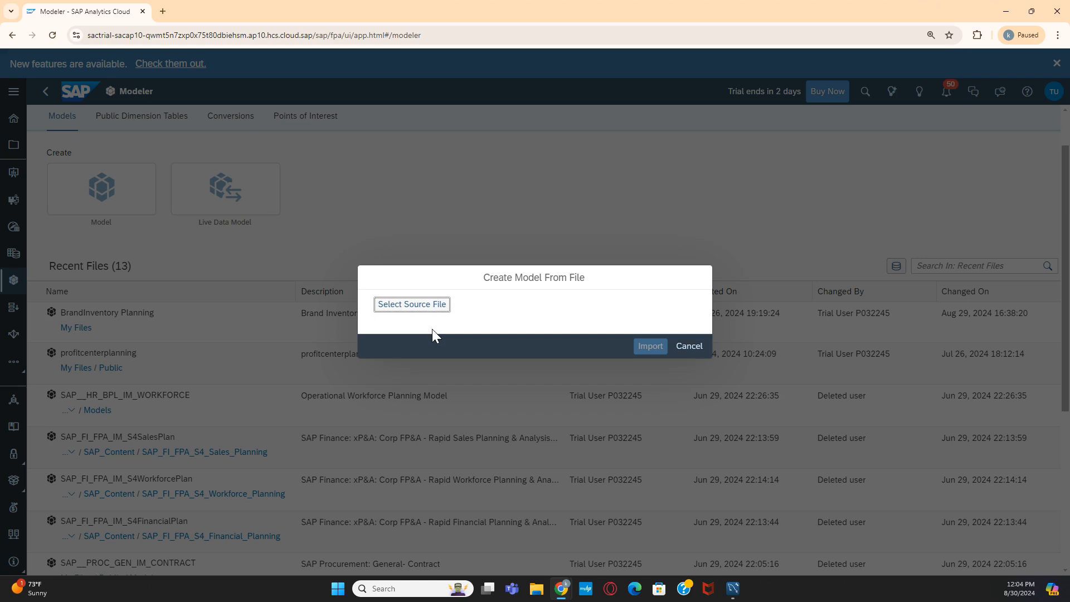
{"action": "left_click", "coordinate": [428, 308]}
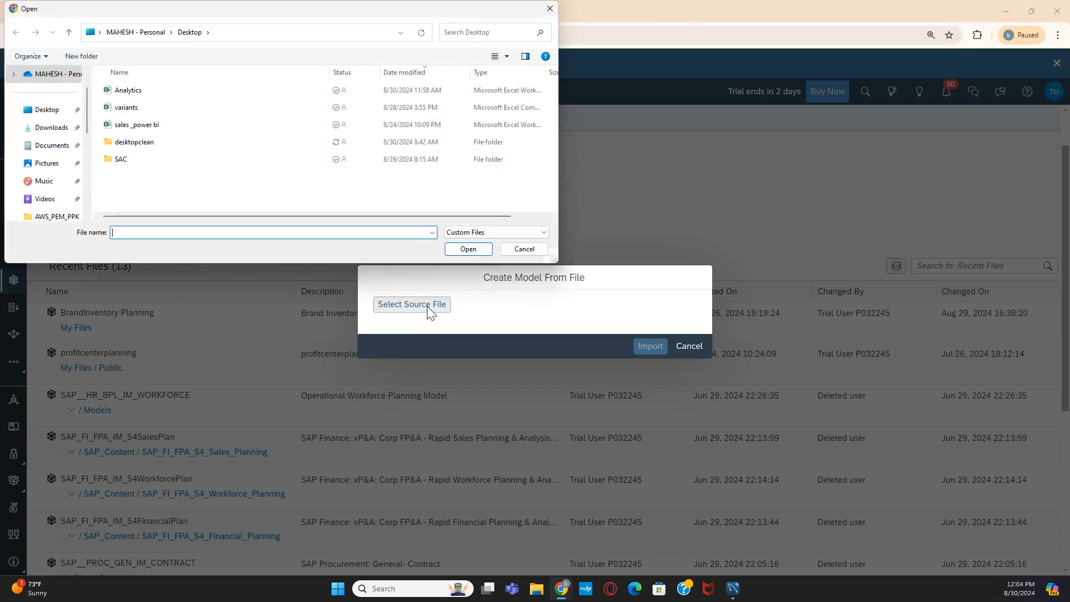
{"action": "left_click", "coordinate": [125, 92]}
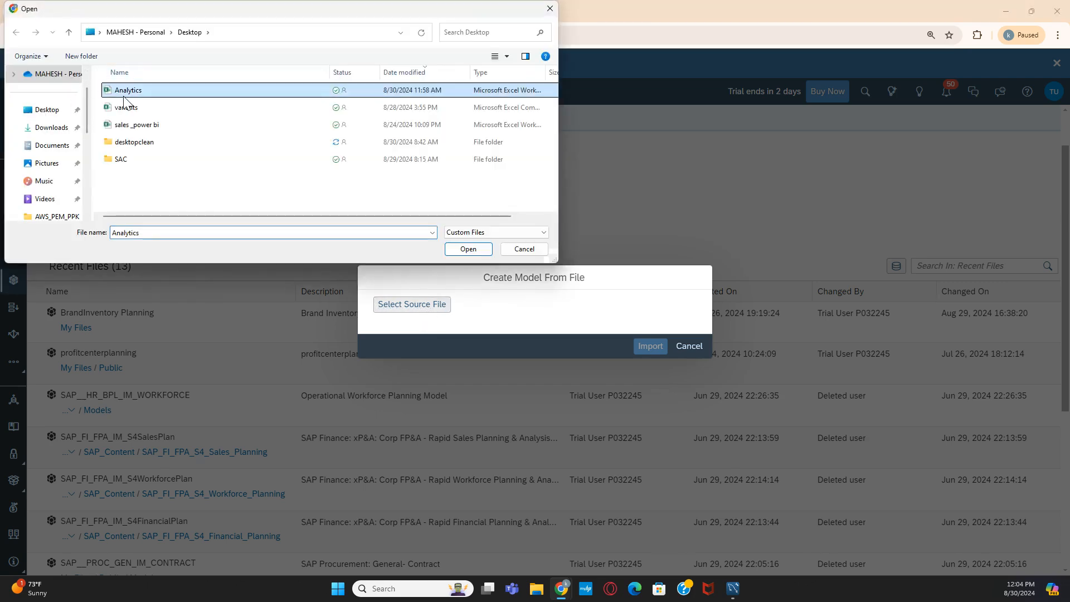
{"action": "left_click", "coordinate": [459, 250]}
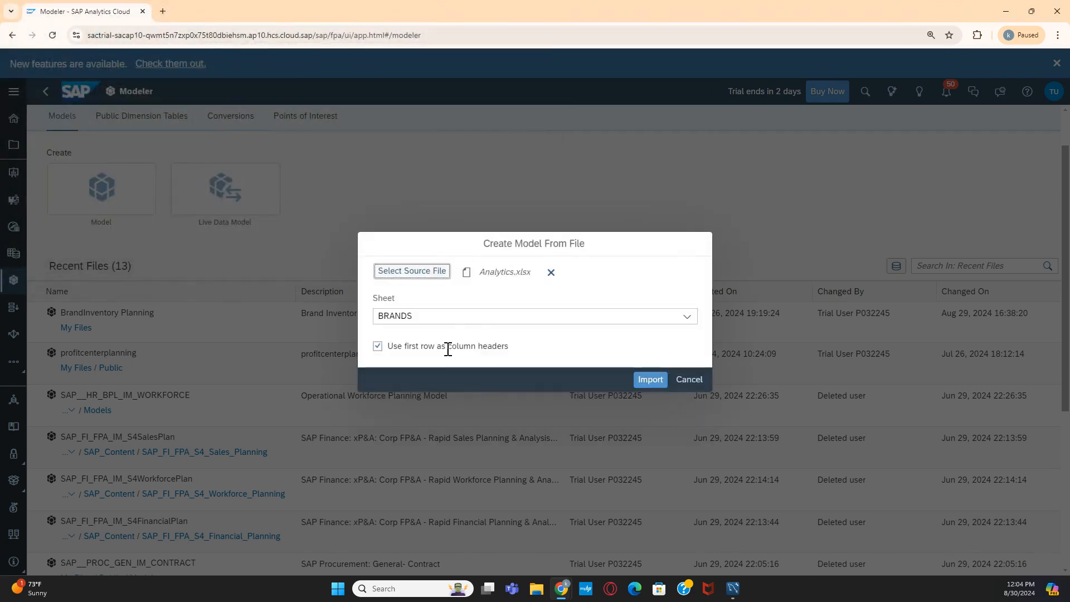
Import the inventory_actuals_US_UK sheet into the new model, with its first row as column headers.
{"action": "left_click", "coordinate": [687, 325]}
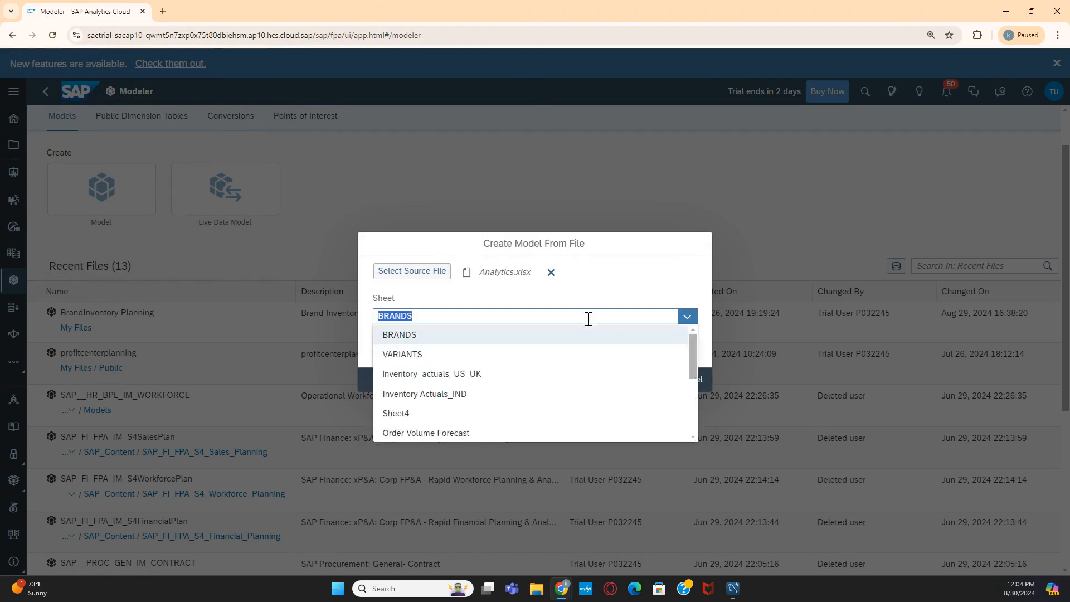
{"action": "left_click", "coordinate": [469, 378]}
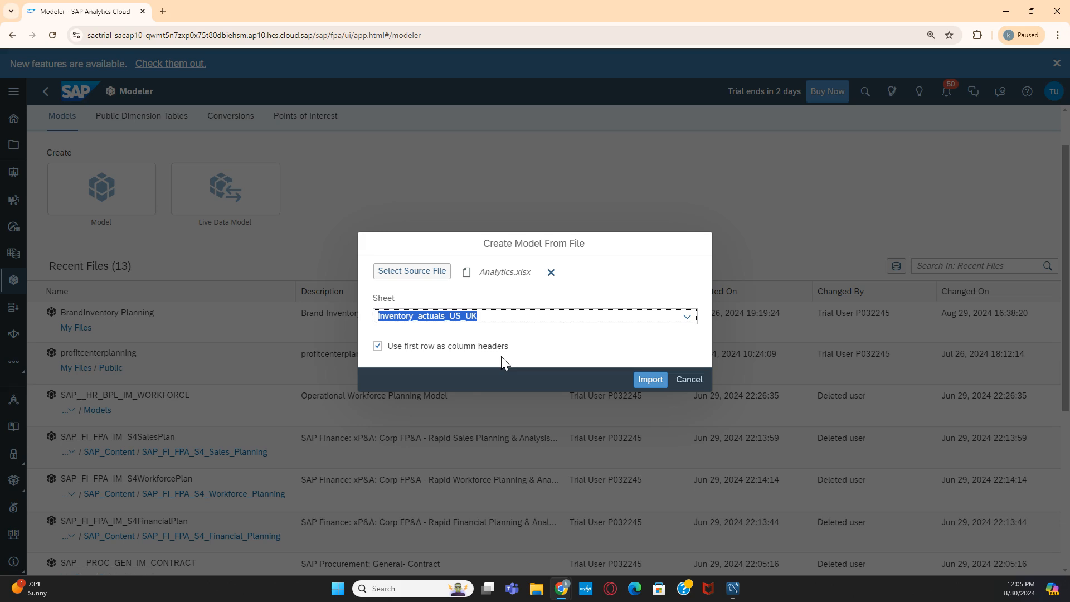
{"action": "left_click", "coordinate": [651, 384]}
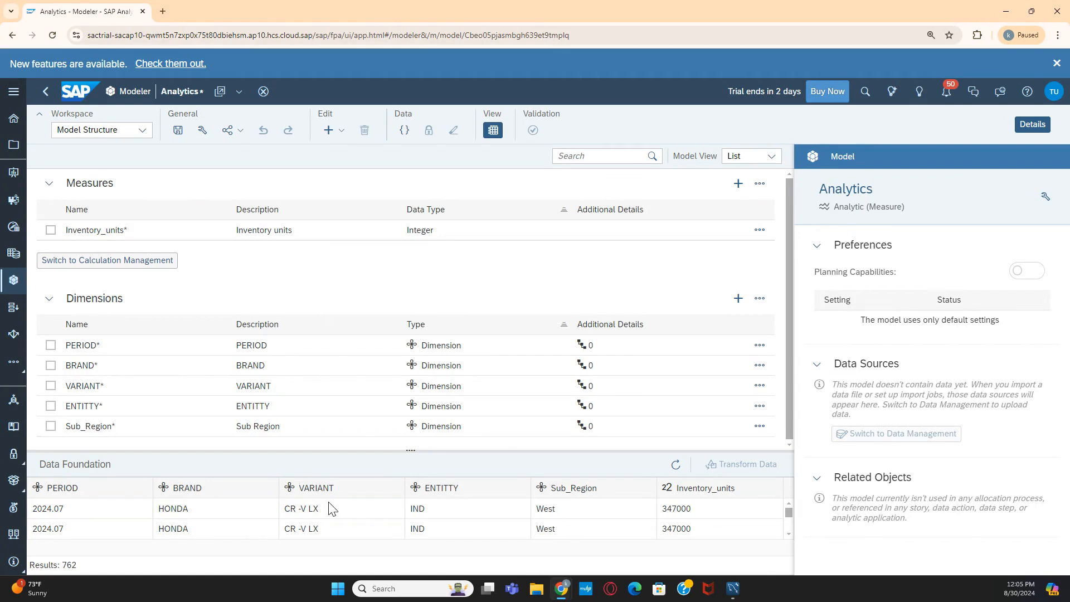
Find and open the Analytics workbook in Excel and maximize its window.
{"action": "left_click", "coordinate": [385, 588]}
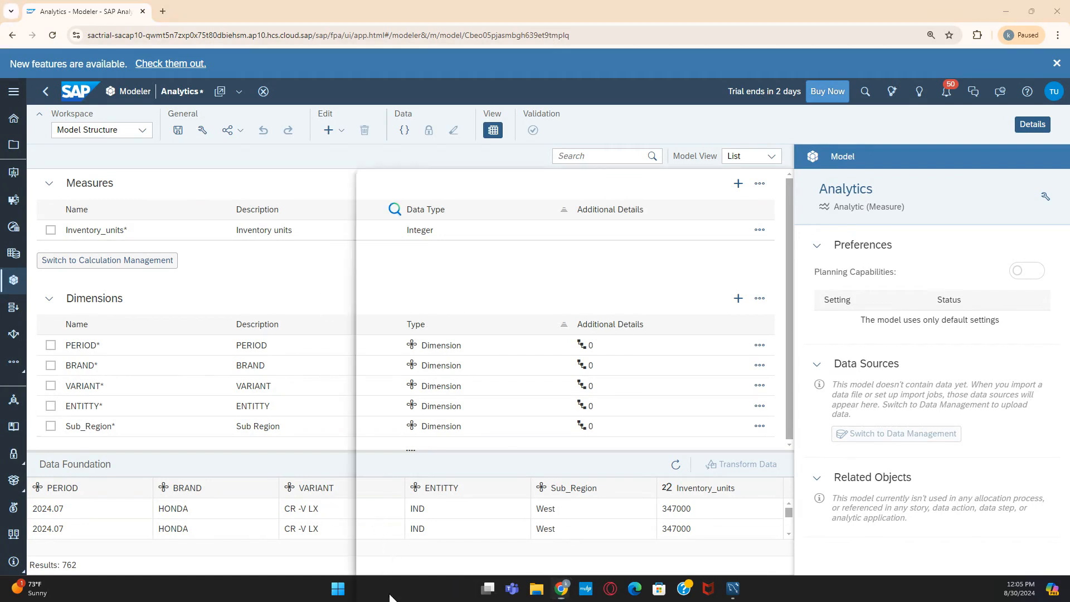
{"action": "type", "text": "AN"}
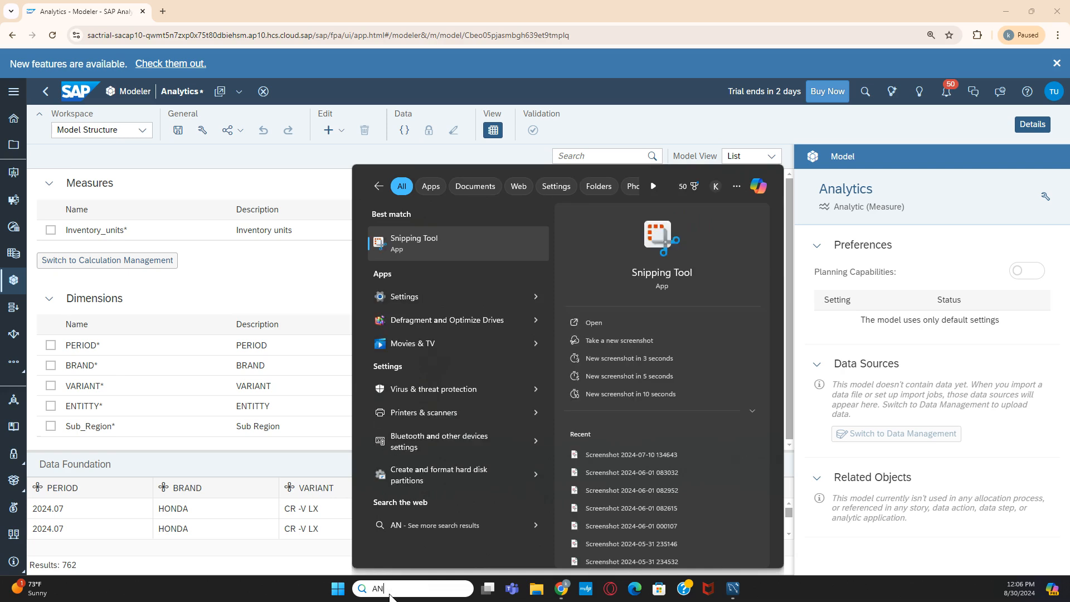
{"action": "type", "text": "LY"}
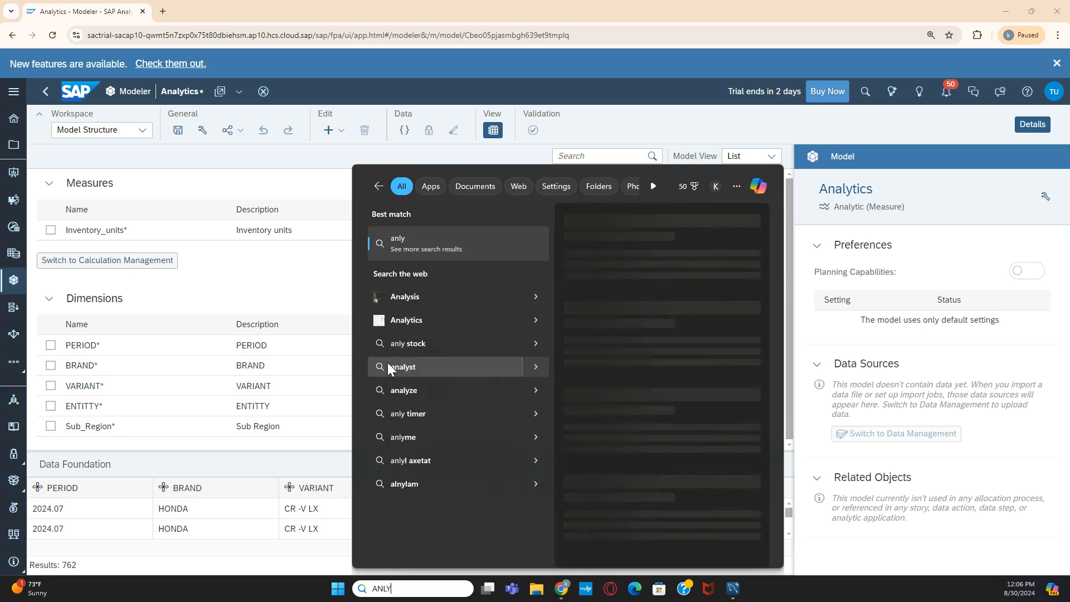
{"action": "type", "text": "TI"}
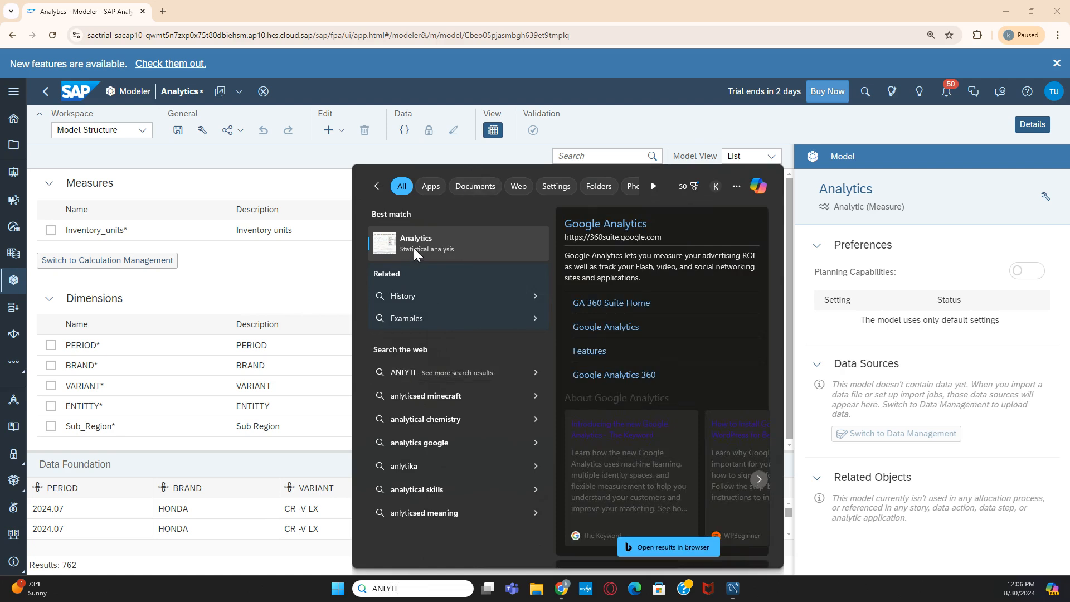
{"action": "left_click", "coordinate": [337, 191]}
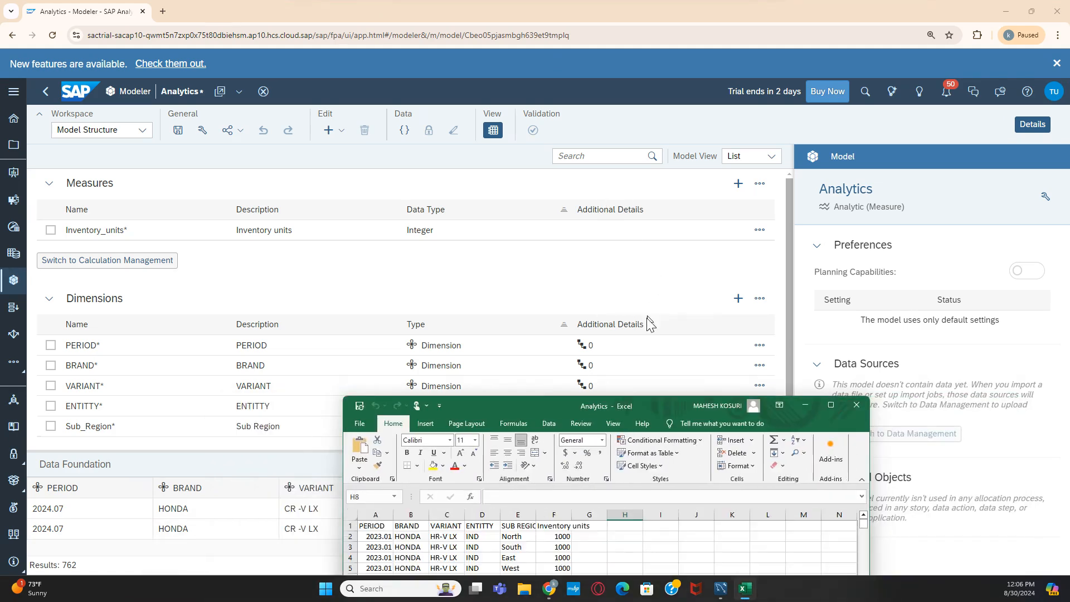
{"action": "left_click_drag", "start_coordinate": [685, 303], "coordinate": [564, 147]}
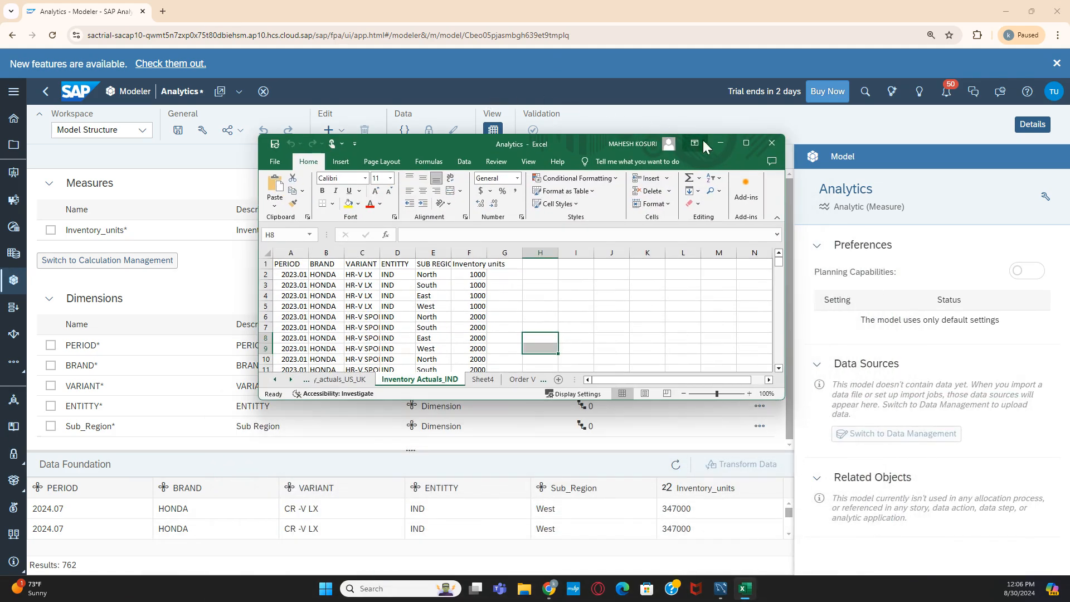
{"action": "left_click", "coordinate": [743, 143]}
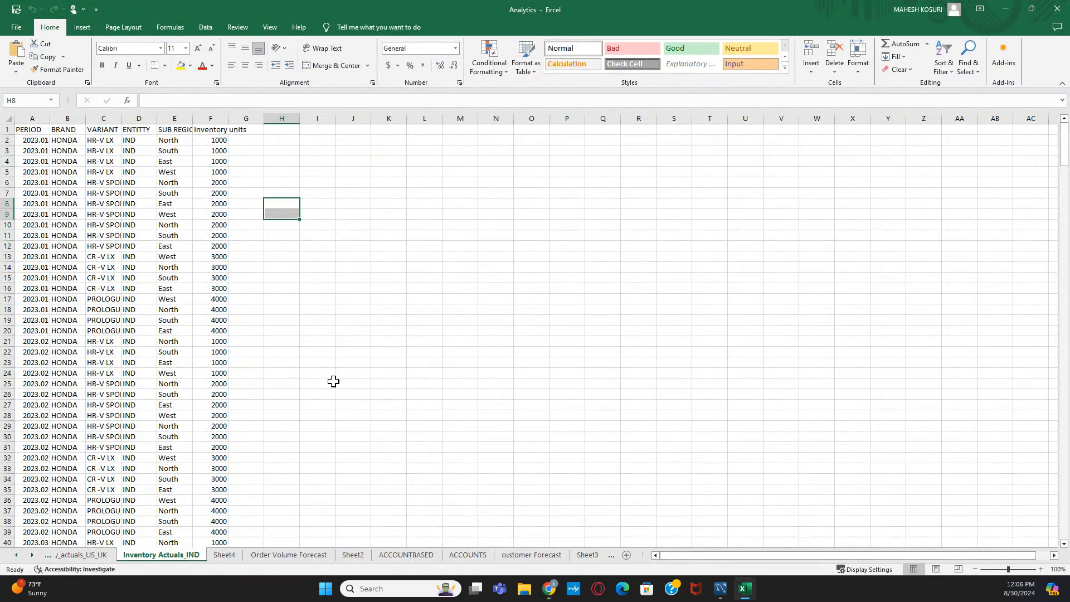
Widen the PERIOD, BRAND, VARIANT and SUB REGION columns on the Inventory Actuals_IND sheet so their contents fit.
{"action": "left_click_drag", "start_coordinate": [88, 117], "coordinate": [147, 116]}
{"action": "left_click_drag", "start_coordinate": [49, 117], "coordinate": [129, 117]}
{"action": "left_click_drag", "start_coordinate": [263, 118], "coordinate": [300, 118]}
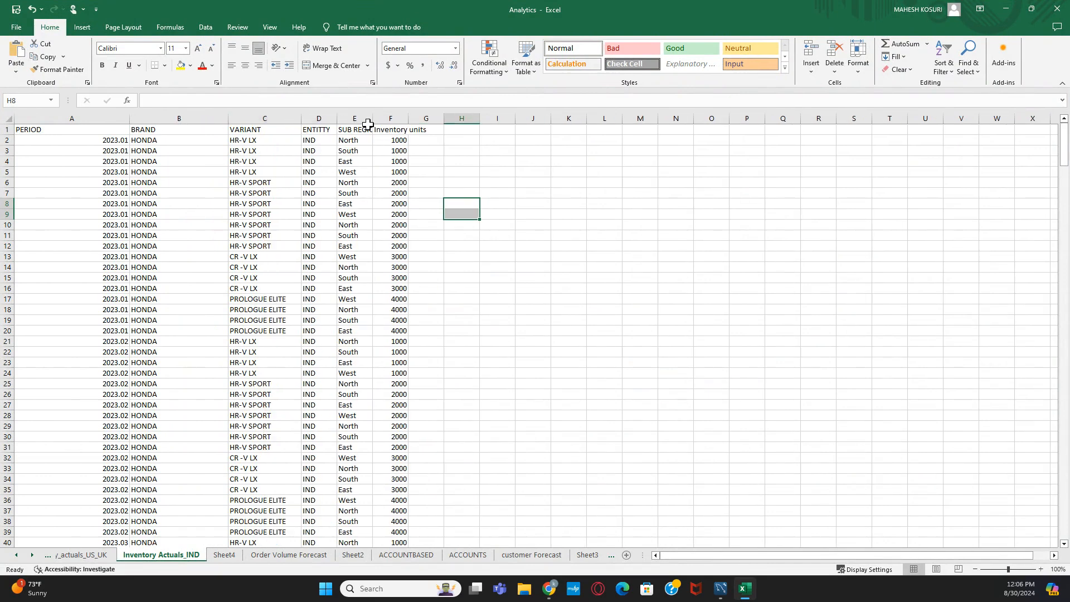
{"action": "left_click_drag", "start_coordinate": [370, 118], "coordinate": [396, 118]}
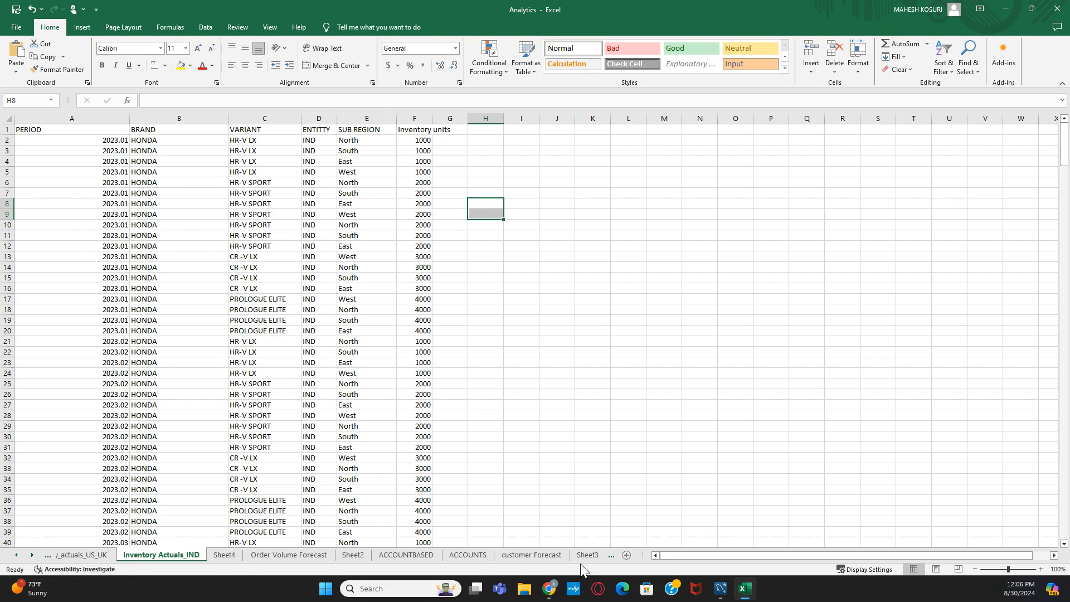
Switch back to the Analytics model in SAP Analytics Cloud, then hide the Data Foundation preview and show it again.
{"action": "mouse_move", "coordinate": [549, 588]}
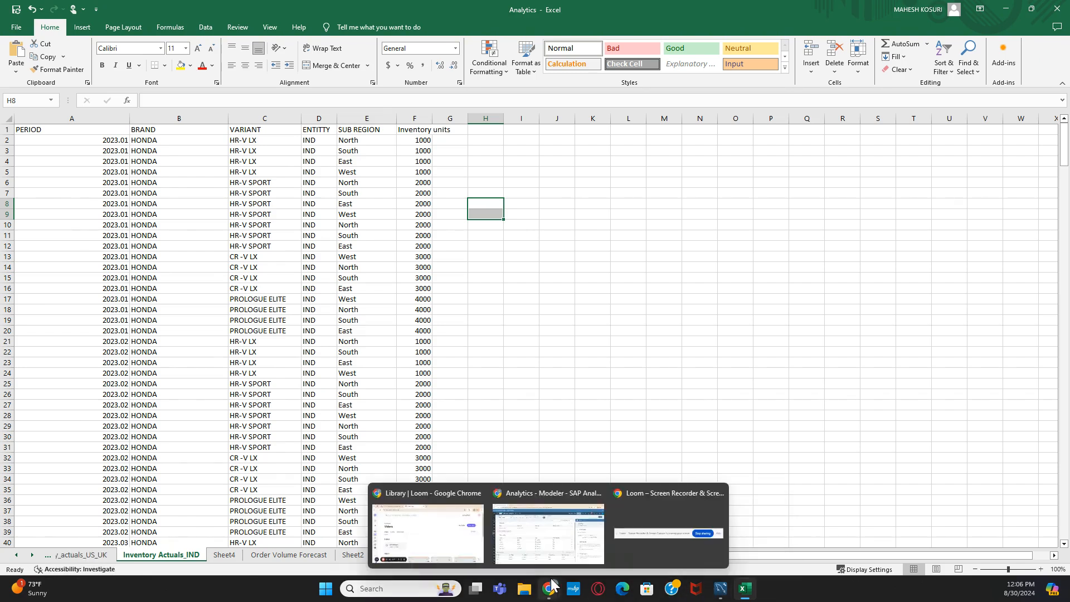
{"action": "left_click", "coordinate": [536, 554]}
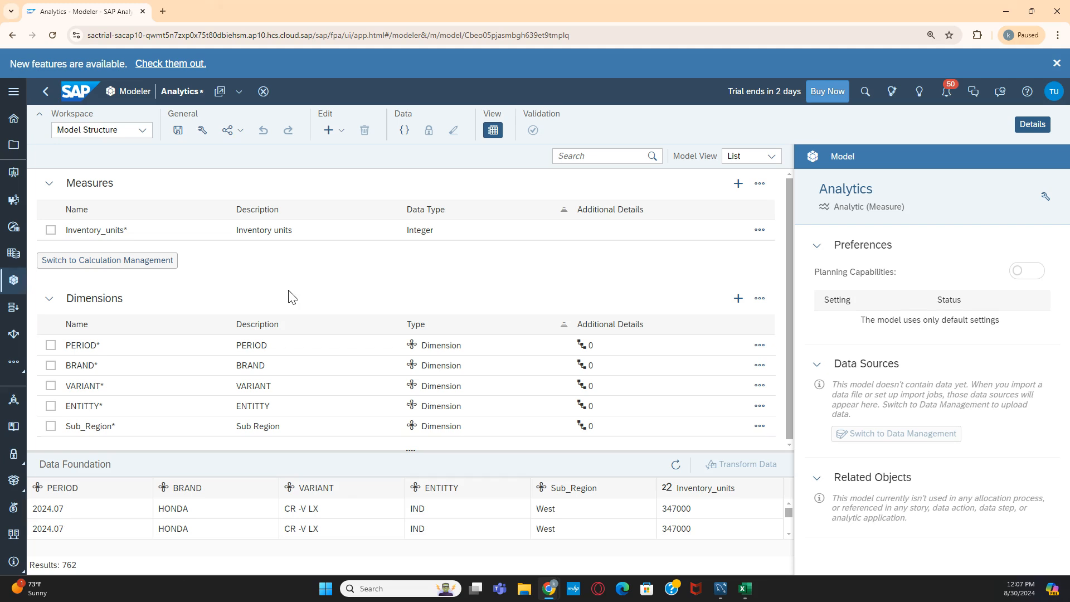
{"action": "left_click", "coordinate": [493, 131]}
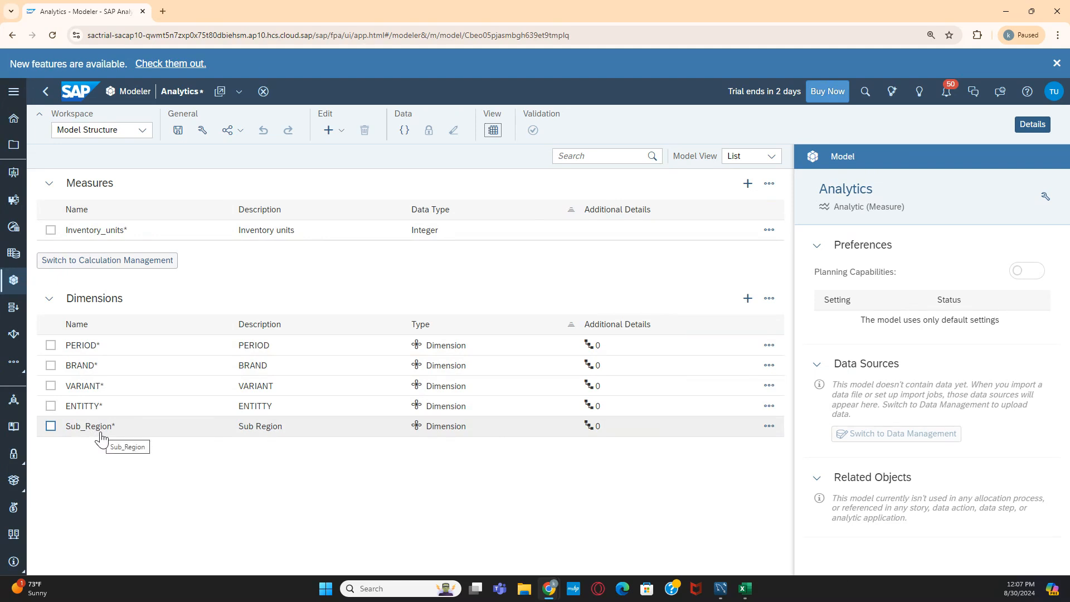
{"action": "left_click", "coordinate": [496, 130]}
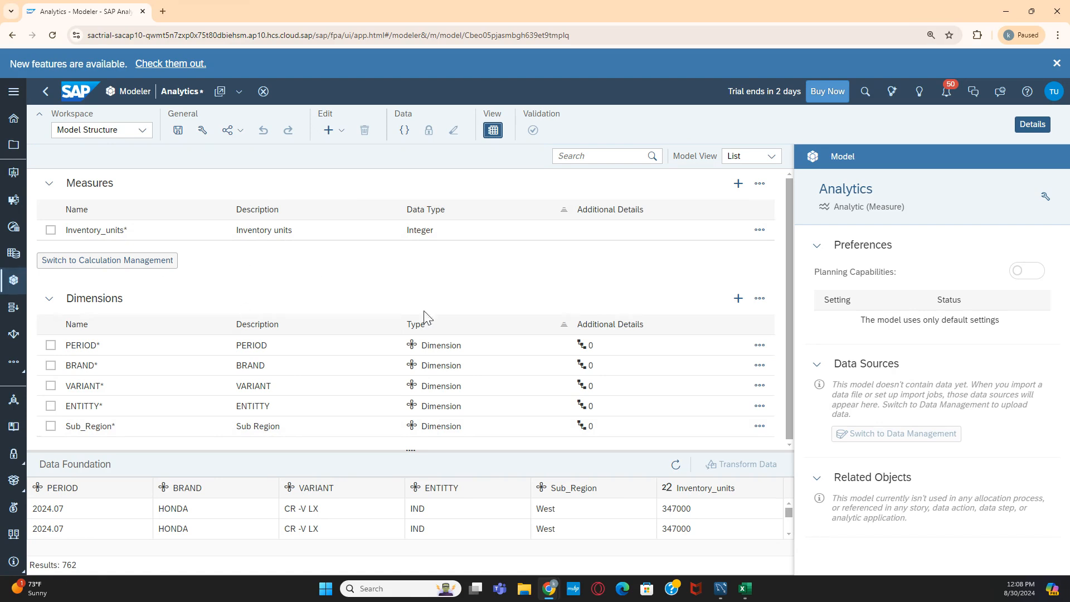
Review the dimension types available for the PERIOD dimension without changing its type.
{"action": "left_click", "coordinate": [754, 347]}
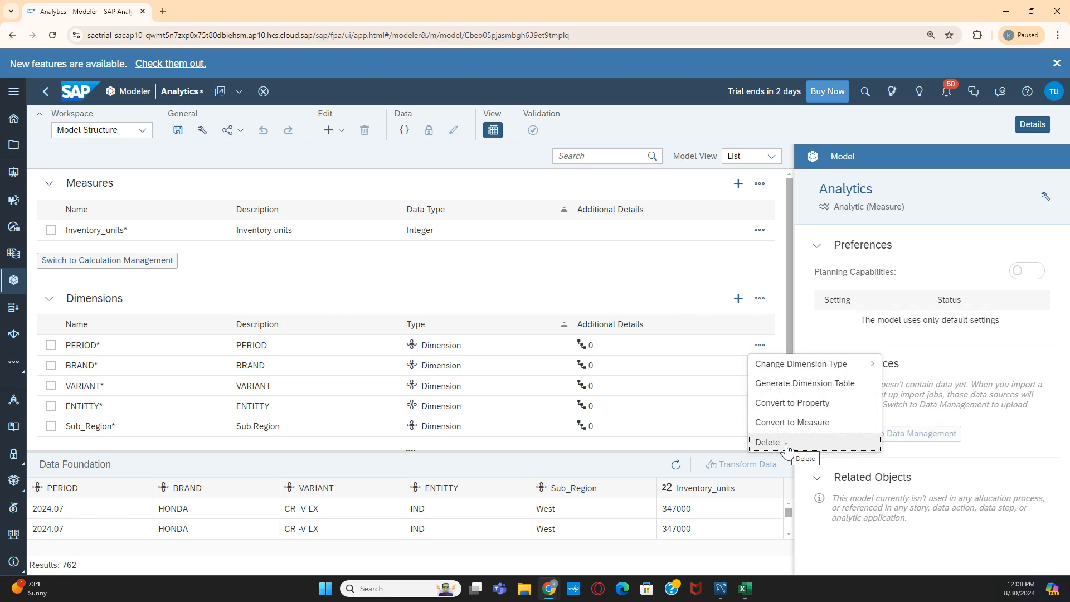
{"action": "mouse_move", "coordinate": [802, 368]}
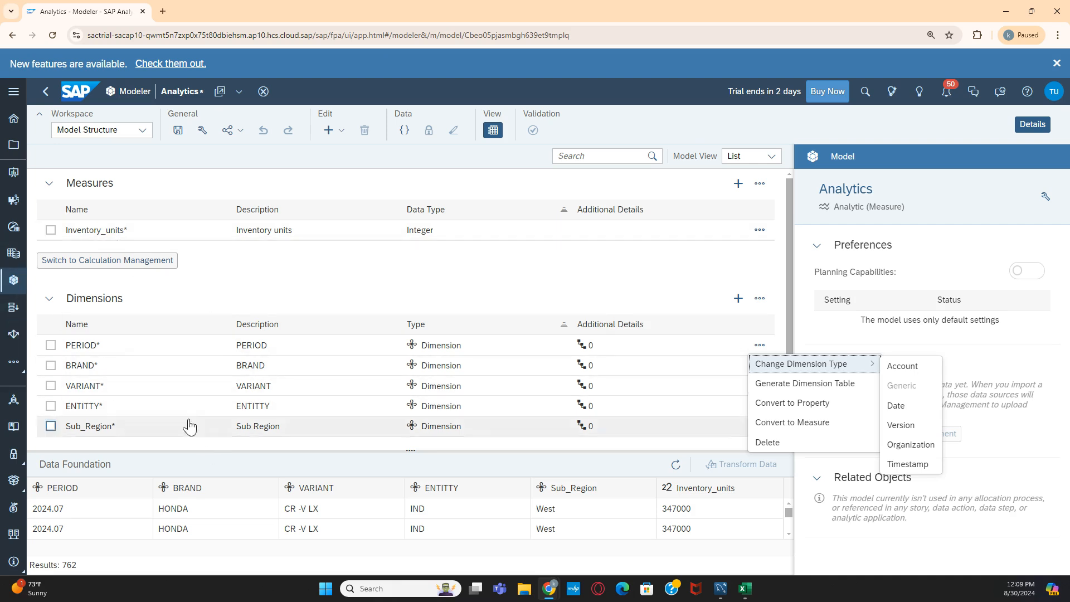
{"action": "left_click", "coordinate": [508, 282]}
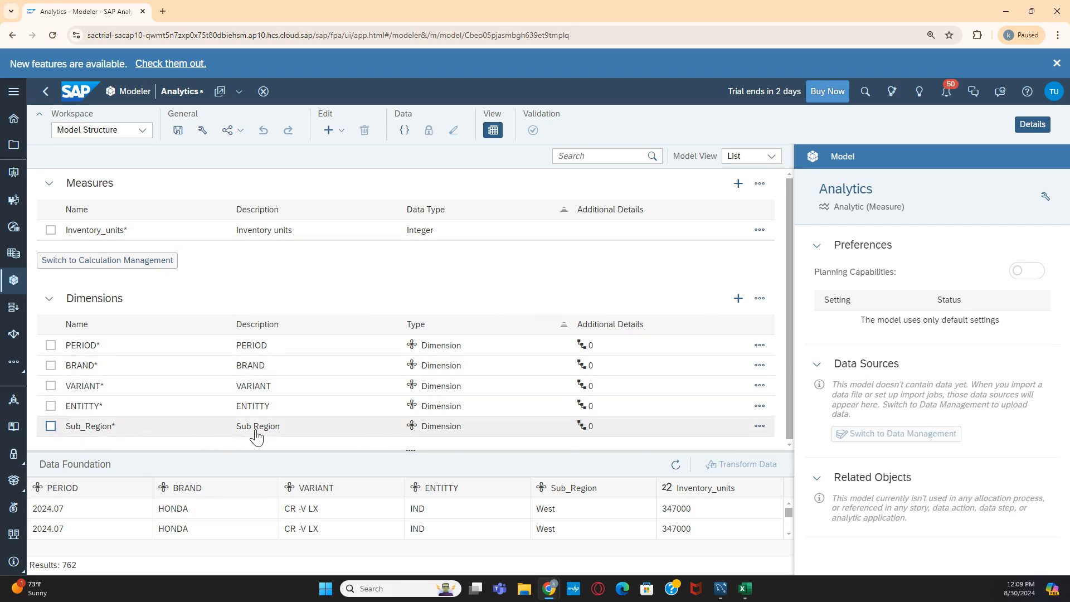
Switch to the Analytics workbook in Excel and compare the ENTITTY and SUB REGION columns.
{"action": "left_click", "coordinate": [745, 588]}
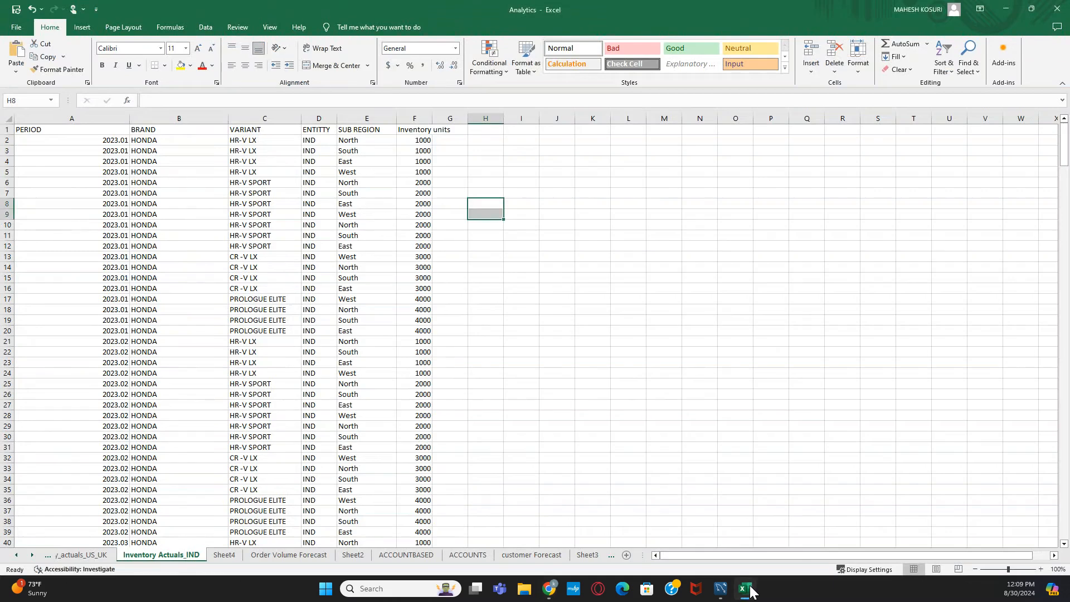
{"action": "left_click", "coordinate": [349, 118]}
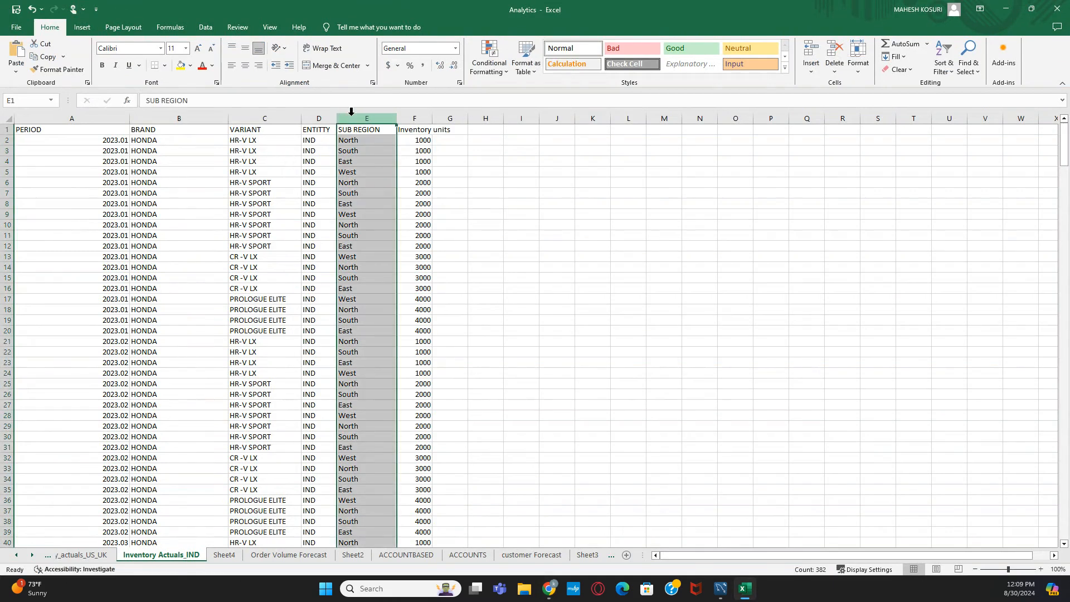
{"action": "left_click", "coordinate": [315, 115]}
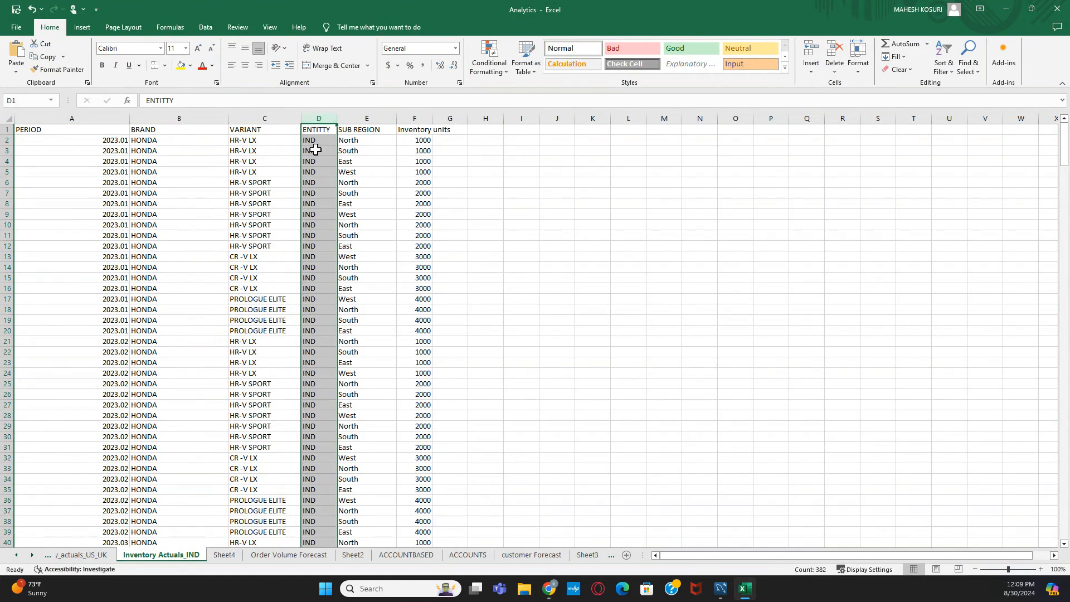
{"action": "left_click", "coordinate": [359, 116]}
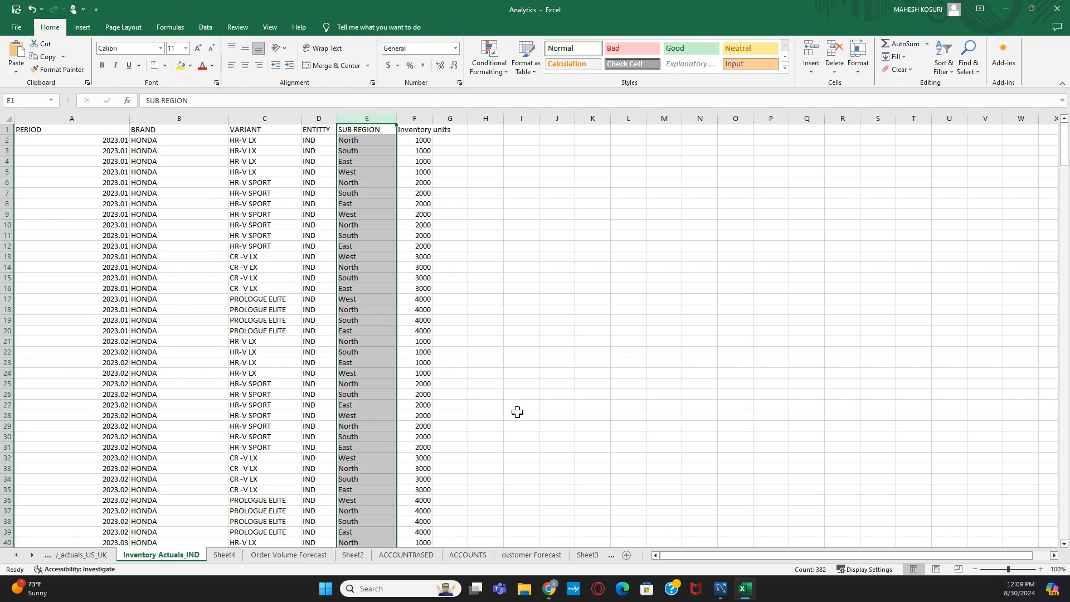
Switch back to the Analytics model in SAP Analytics Cloud and convert the ENTITTY dimension to a Text property of Sub Region.
{"action": "mouse_move", "coordinate": [549, 589]}
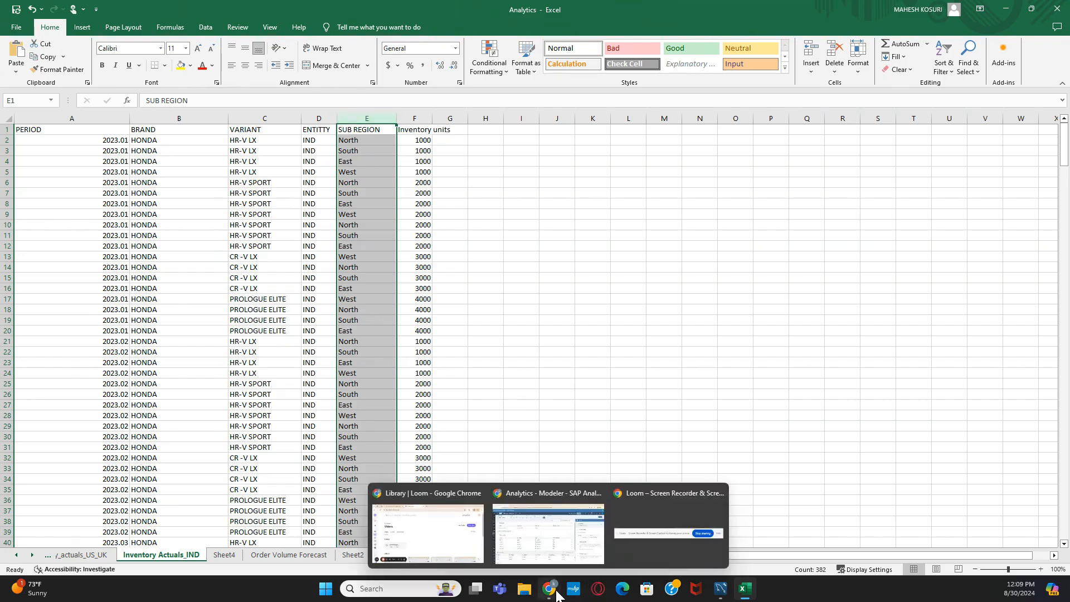
{"action": "left_click", "coordinate": [553, 525]}
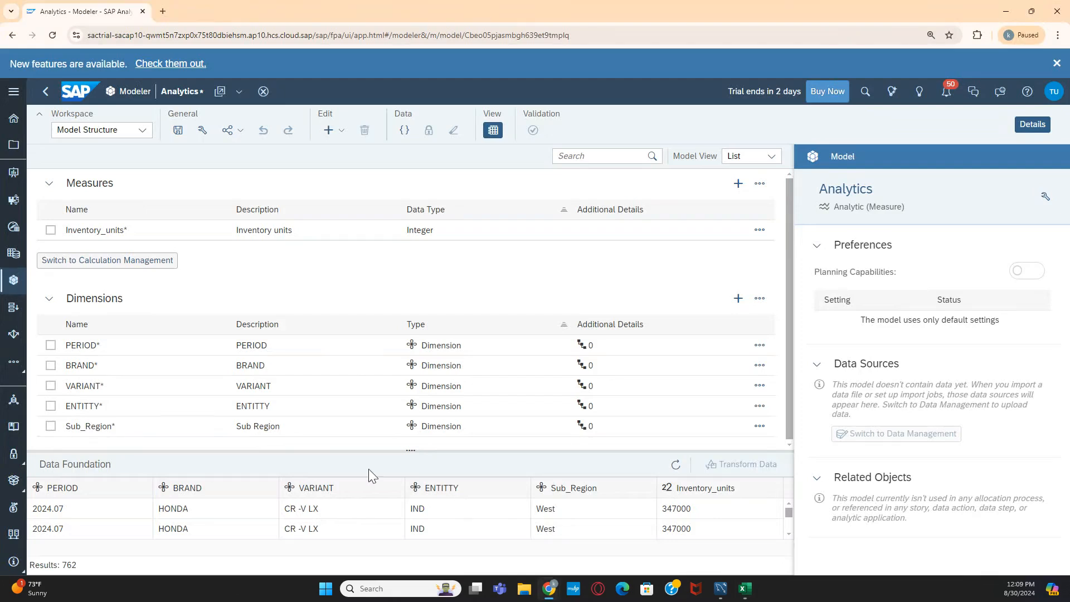
{"action": "left_click", "coordinate": [759, 407]}
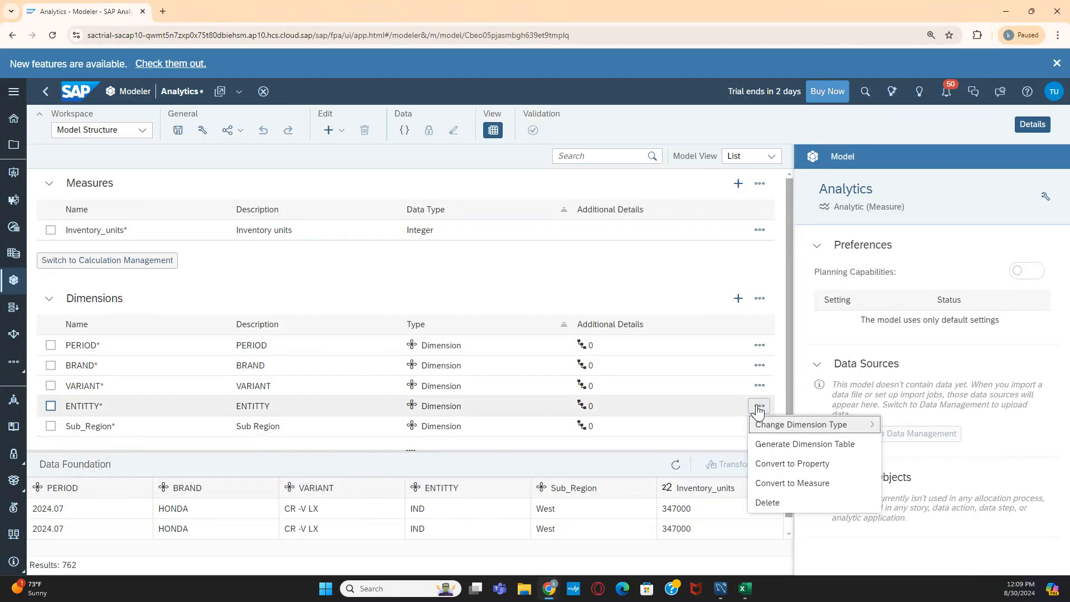
{"action": "left_click", "coordinate": [772, 464]}
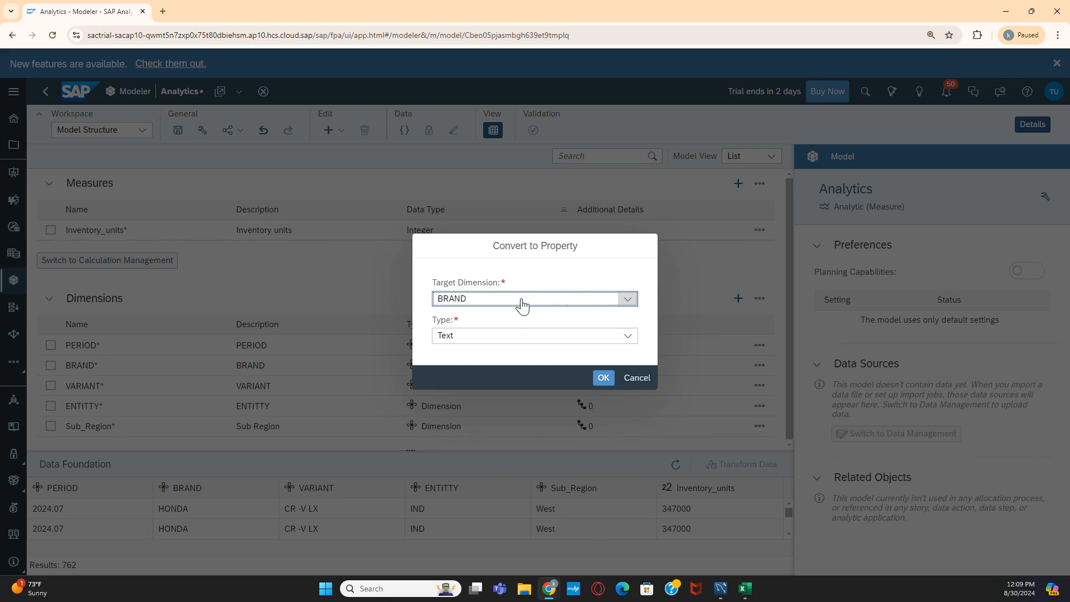
{"action": "left_click", "coordinate": [628, 299]}
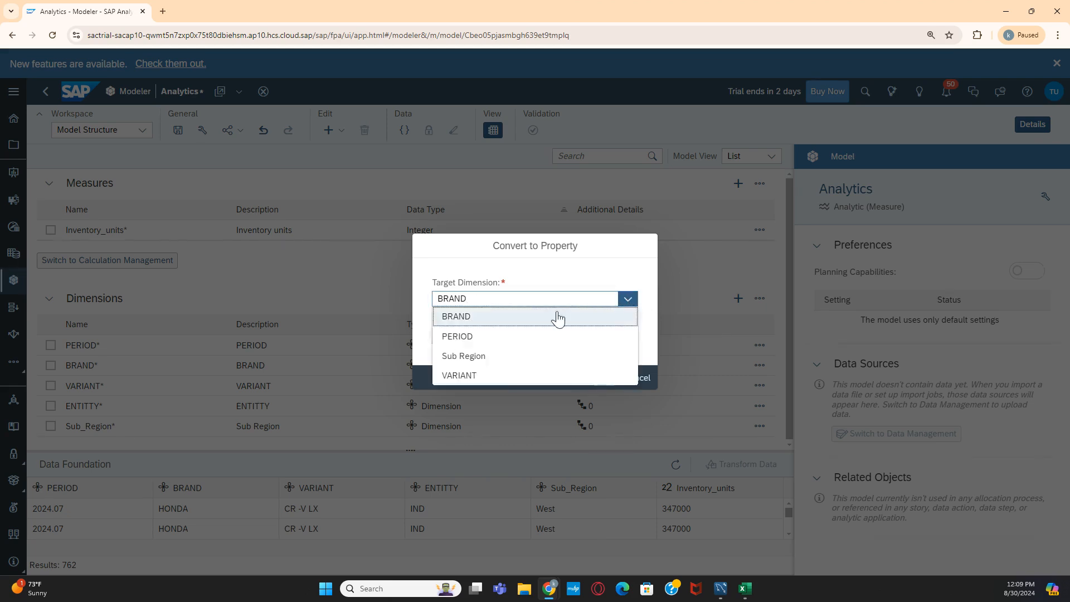
{"action": "left_click", "coordinate": [470, 357]}
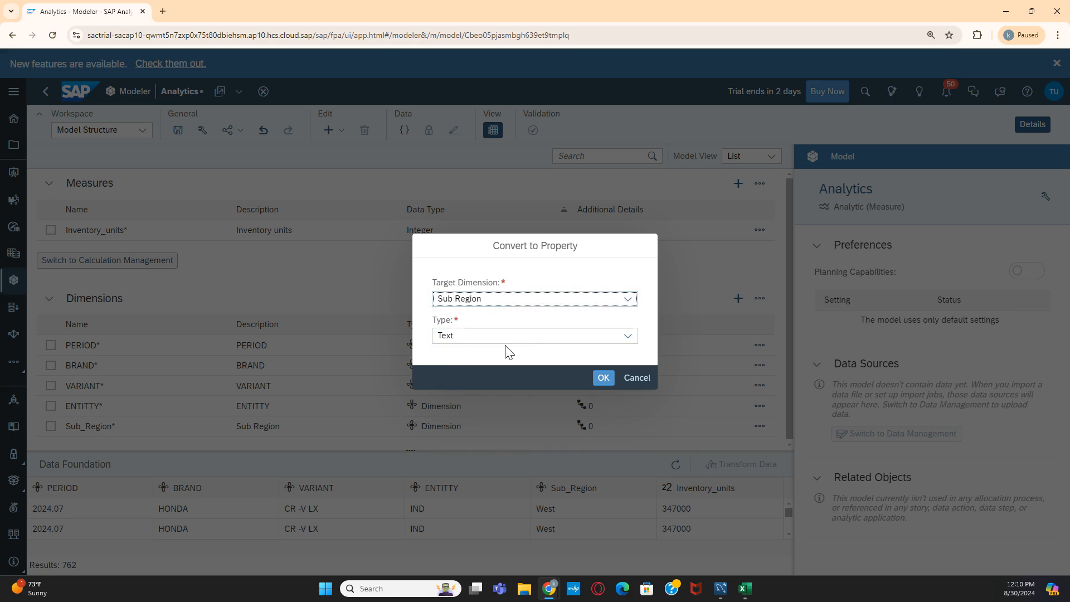
{"action": "left_click", "coordinate": [627, 337]}
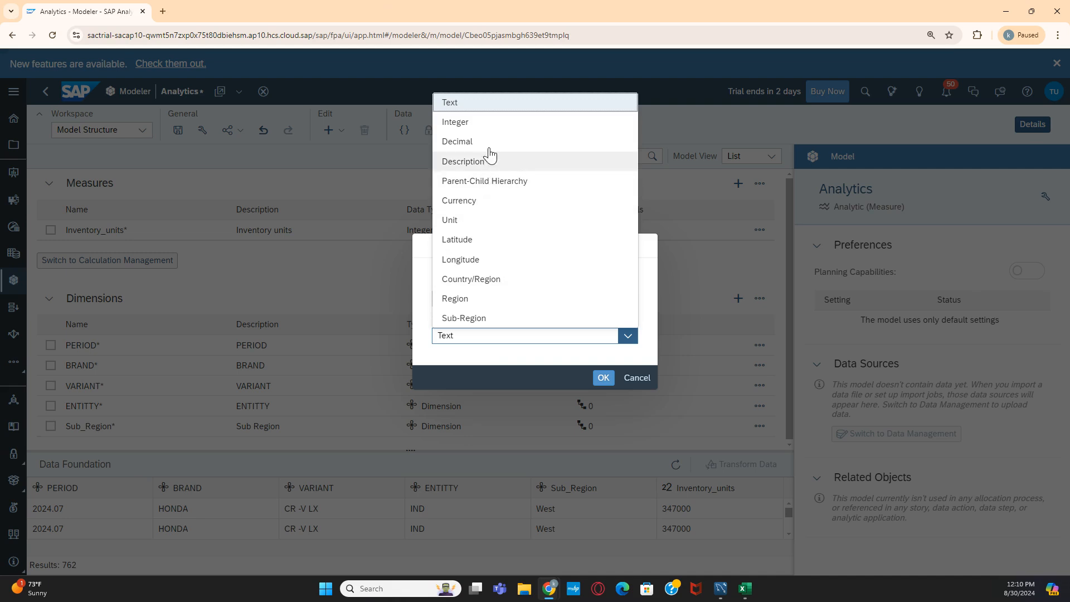
{"action": "left_click", "coordinate": [466, 105]}
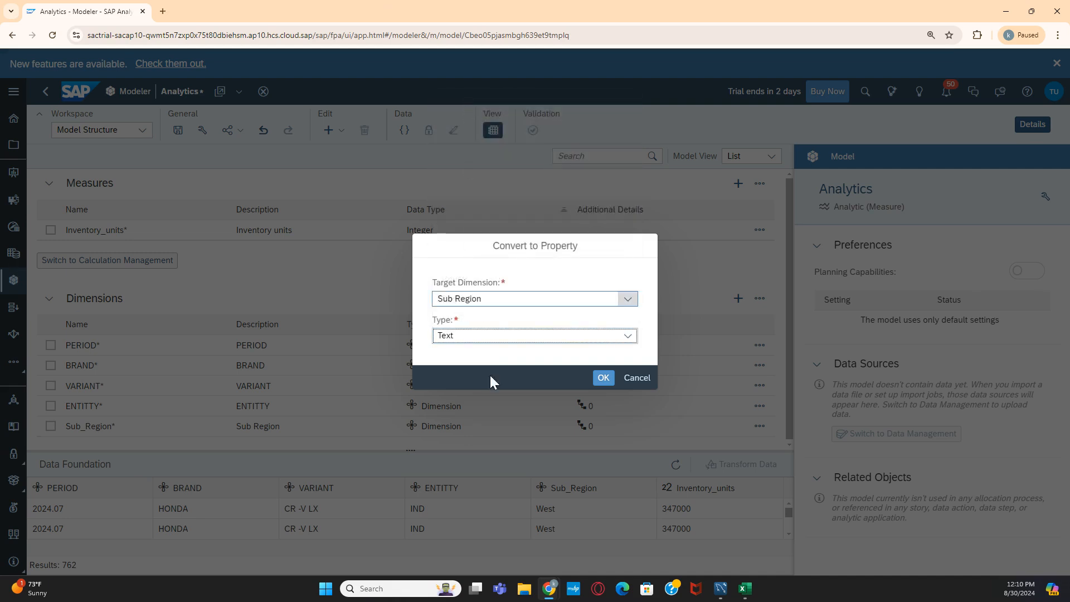
{"action": "left_click", "coordinate": [628, 336]}
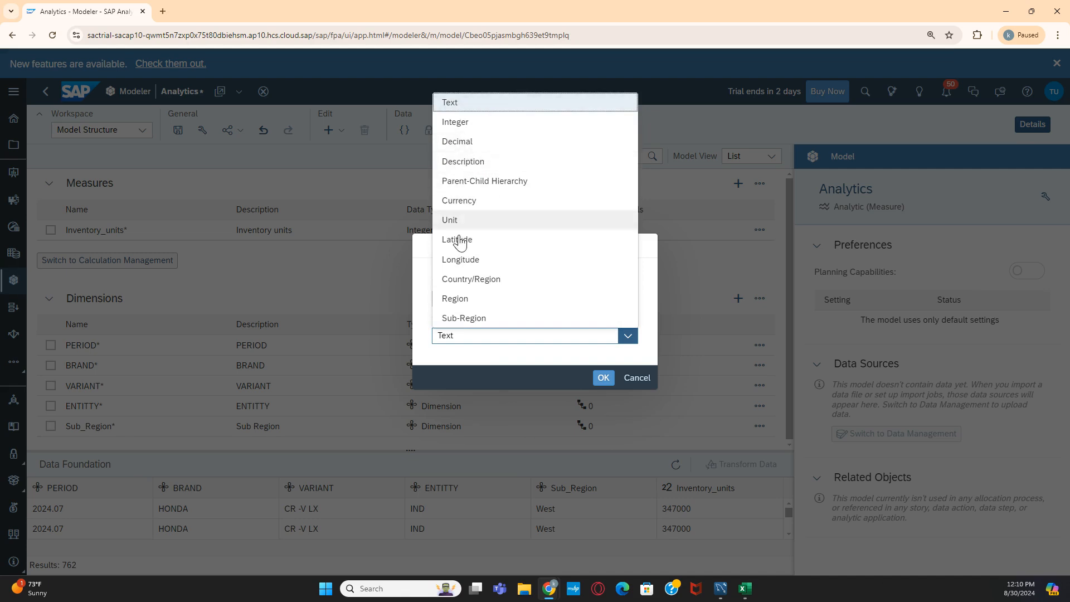
{"action": "left_click", "coordinate": [458, 105]}
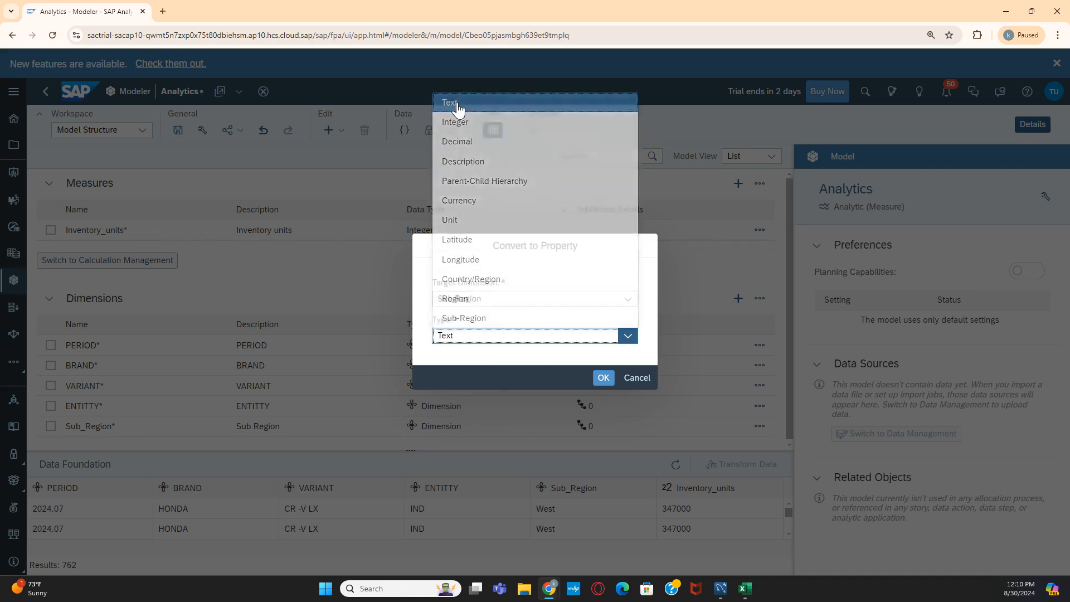
{"action": "left_click", "coordinate": [603, 379]}
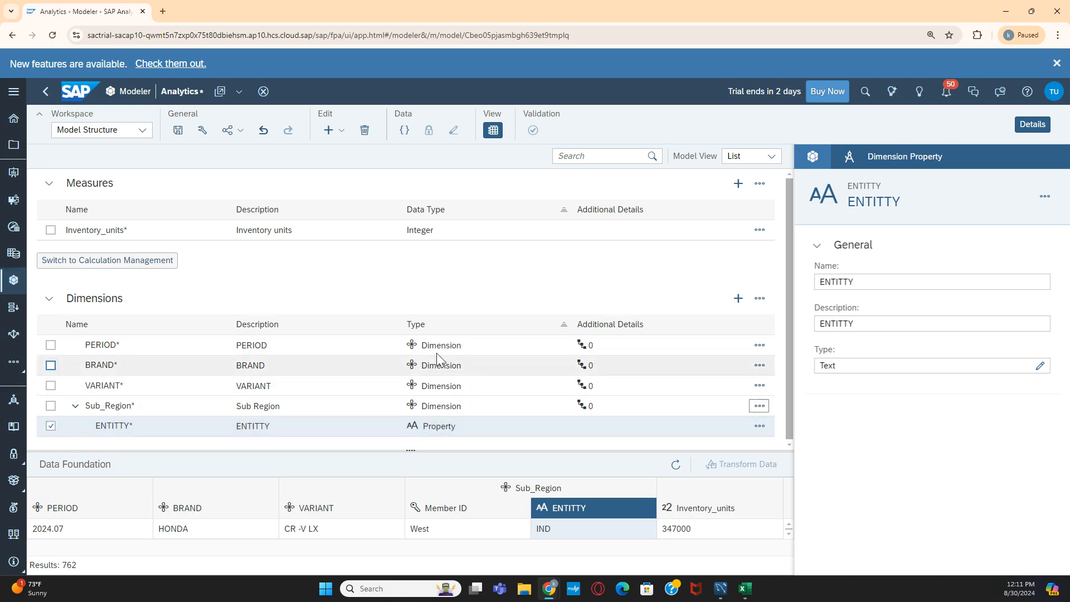
Generate a dimension table for VARIANT with BRAND as a Text property, and review the table's members.
{"action": "left_click", "coordinate": [759, 386]}
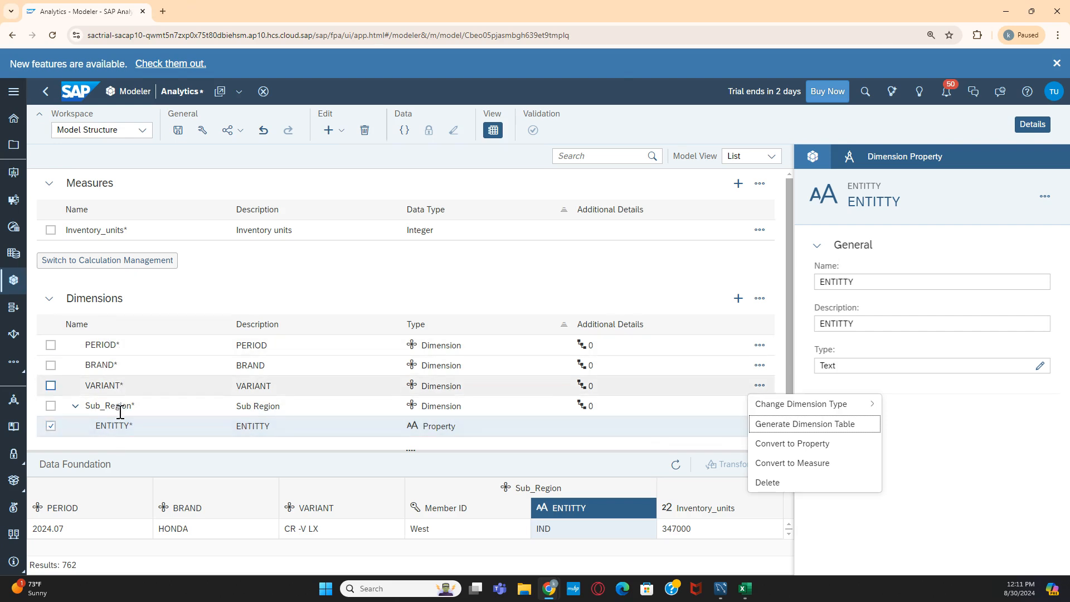
{"action": "left_click", "coordinate": [777, 425]}
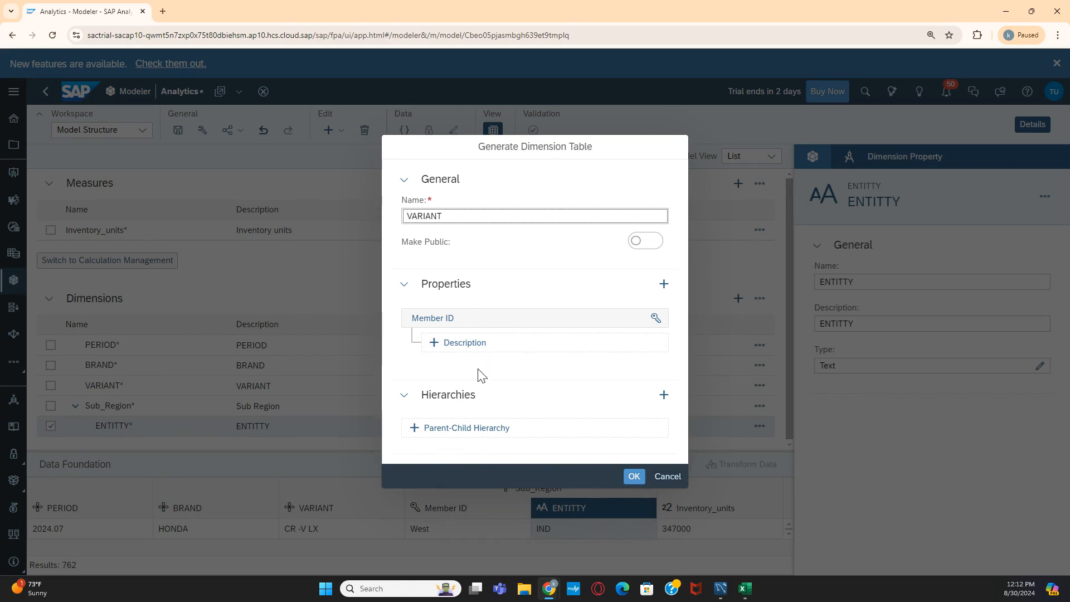
{"action": "left_click", "coordinate": [663, 283]}
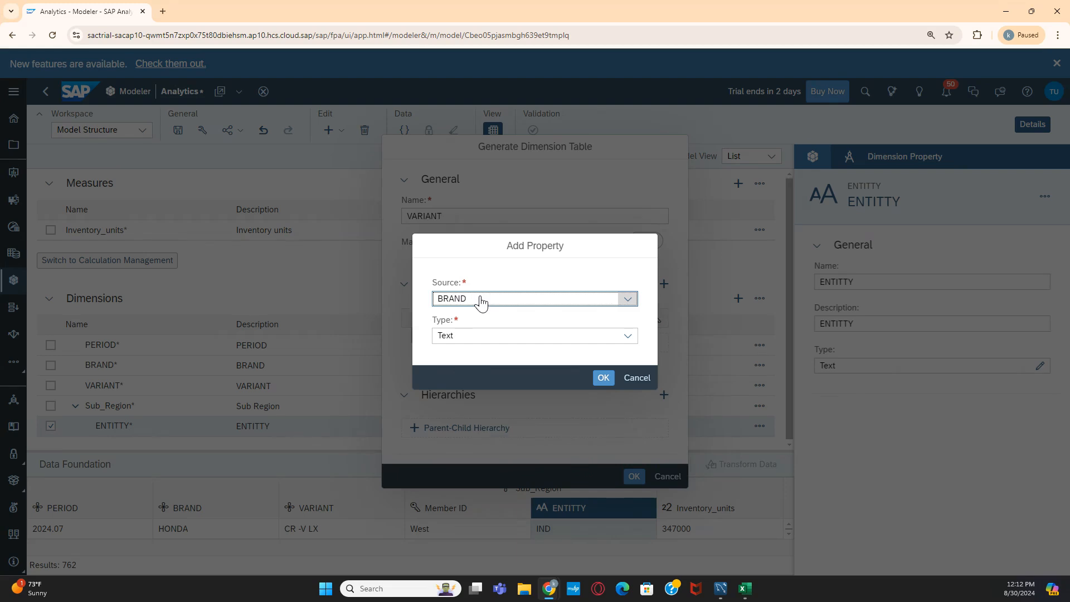
{"action": "left_click", "coordinate": [603, 378]}
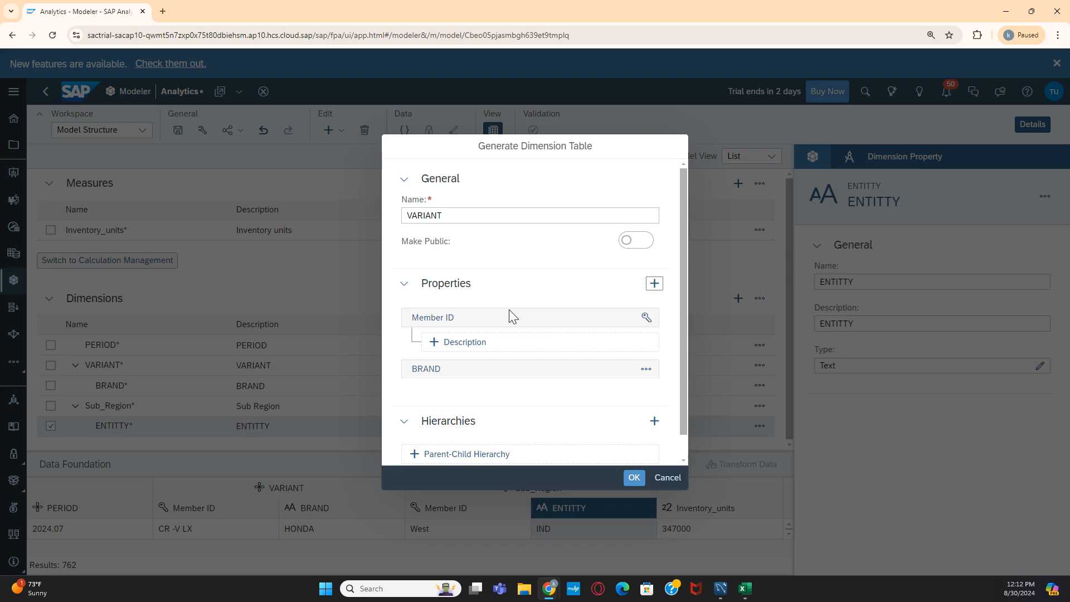
{"action": "left_click", "coordinate": [635, 477]}
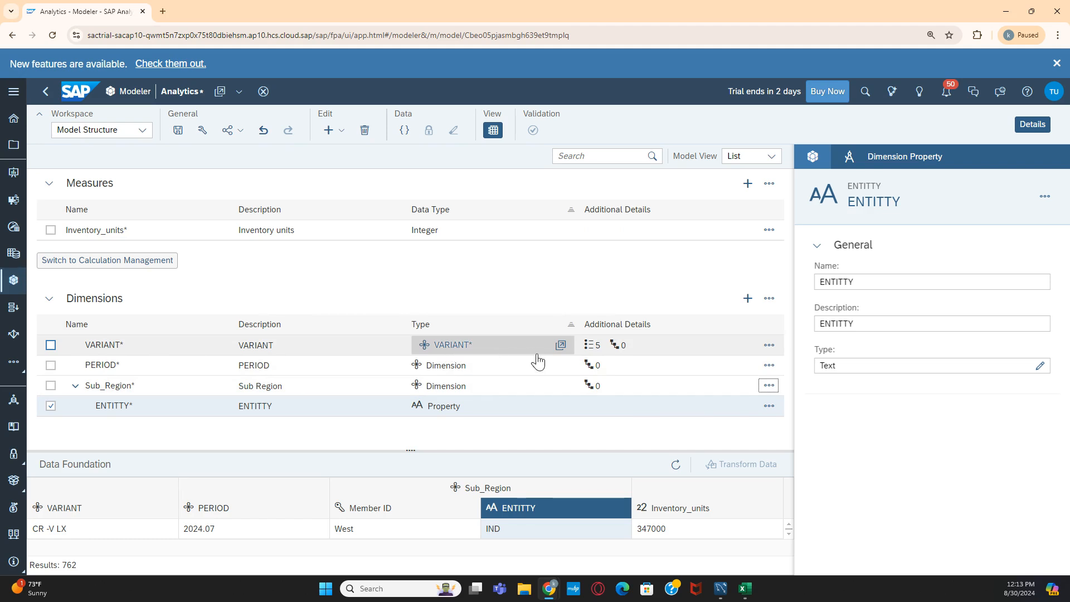
{"action": "left_click", "coordinate": [561, 345]}
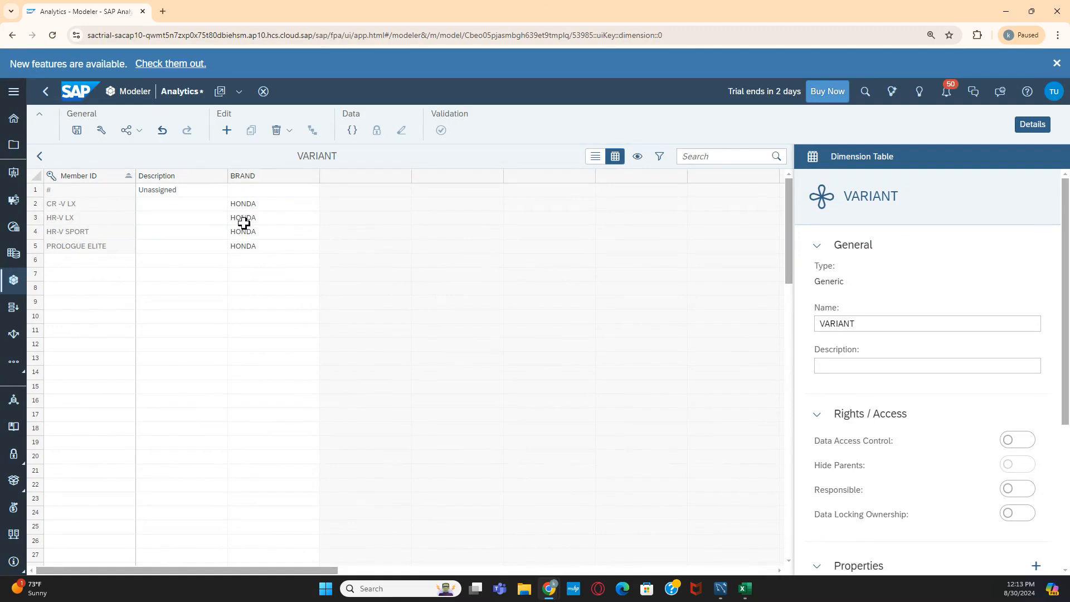
{"action": "left_click", "coordinate": [39, 156]}
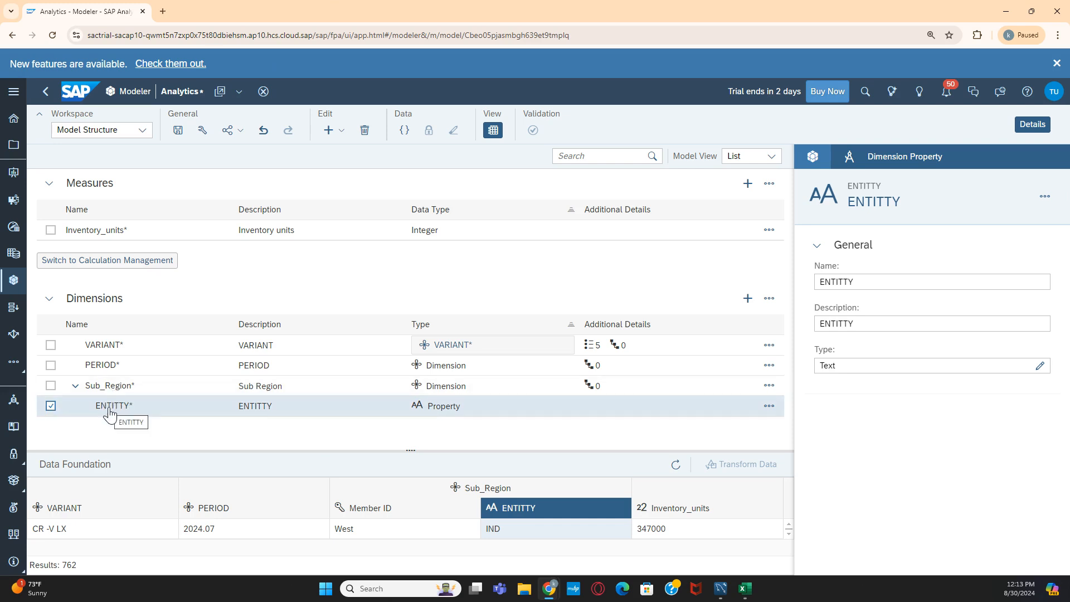
Try to generate a dimension table for Sub_Region with ENTITTY as its property.
{"action": "left_click", "coordinate": [769, 385]}
{"action": "left_click", "coordinate": [803, 425]}
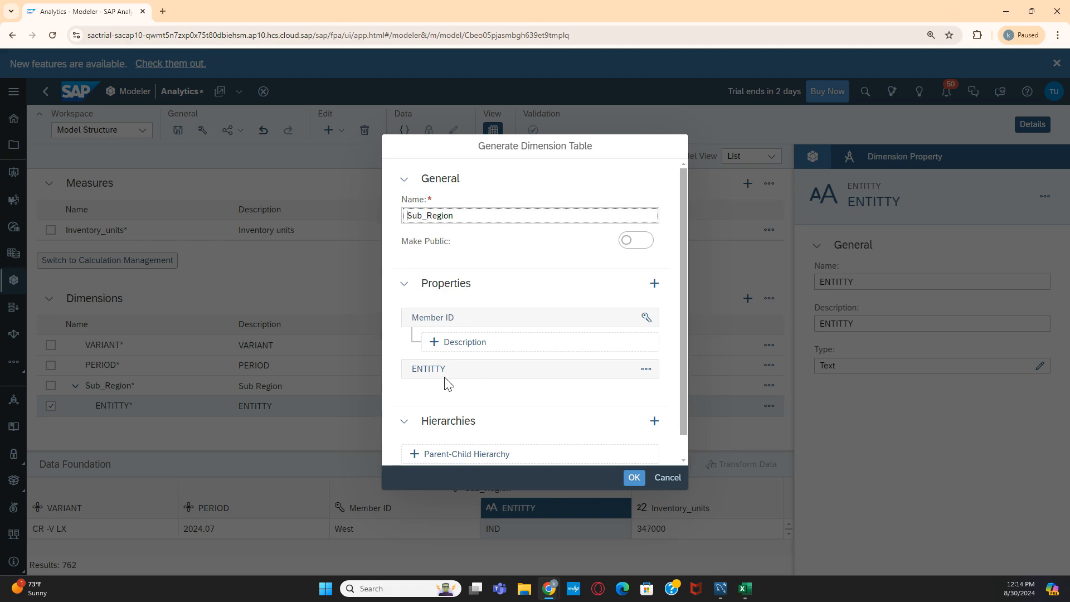
{"action": "left_click", "coordinate": [675, 477]}
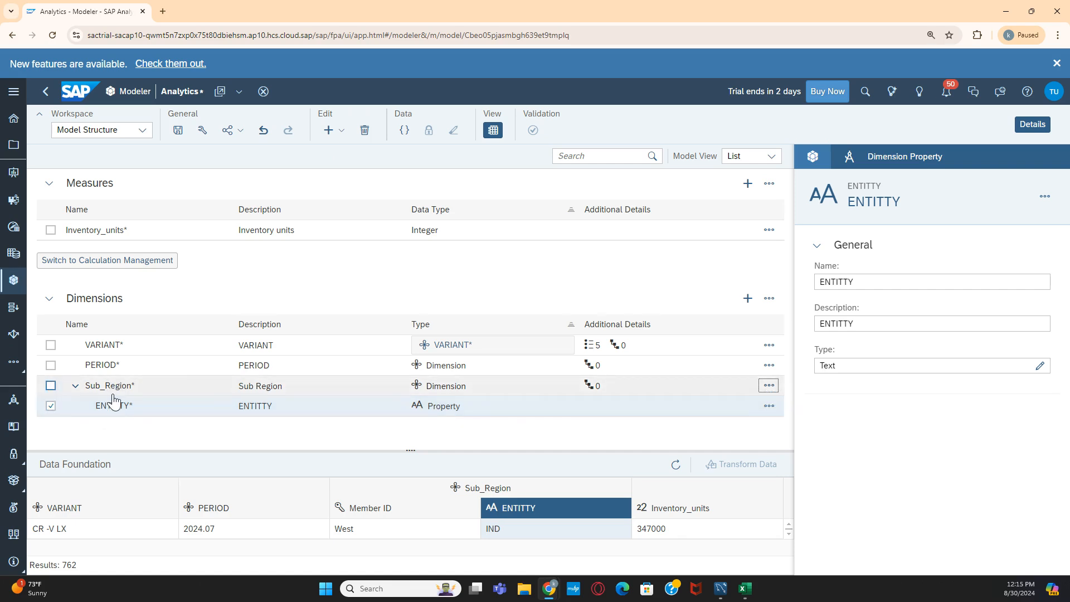
{"action": "left_click", "coordinate": [768, 385]}
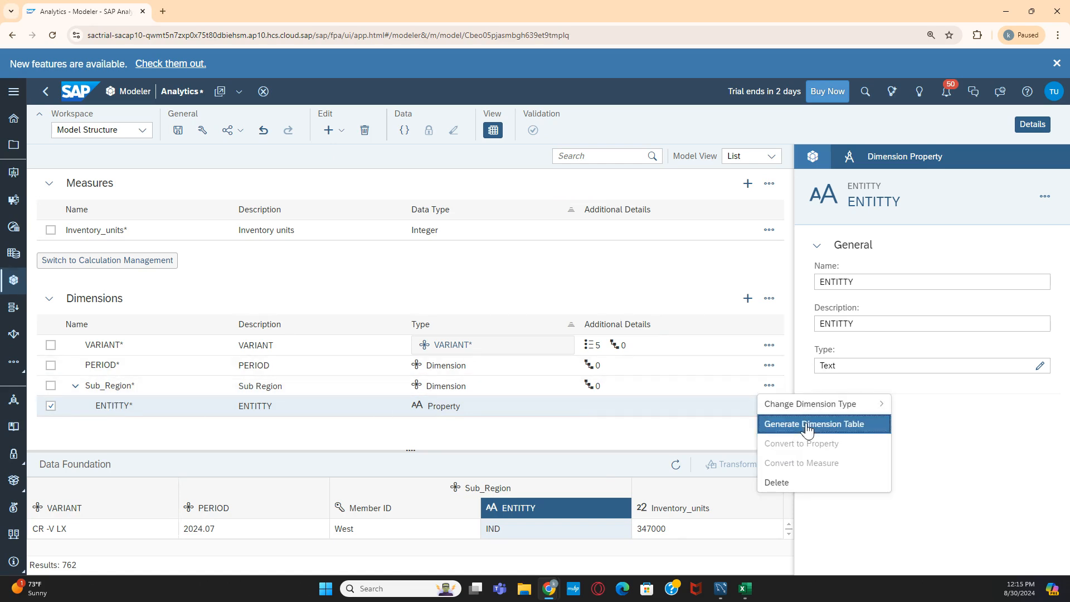
{"action": "left_click", "coordinate": [808, 428]}
{"action": "left_click", "coordinate": [634, 477]}
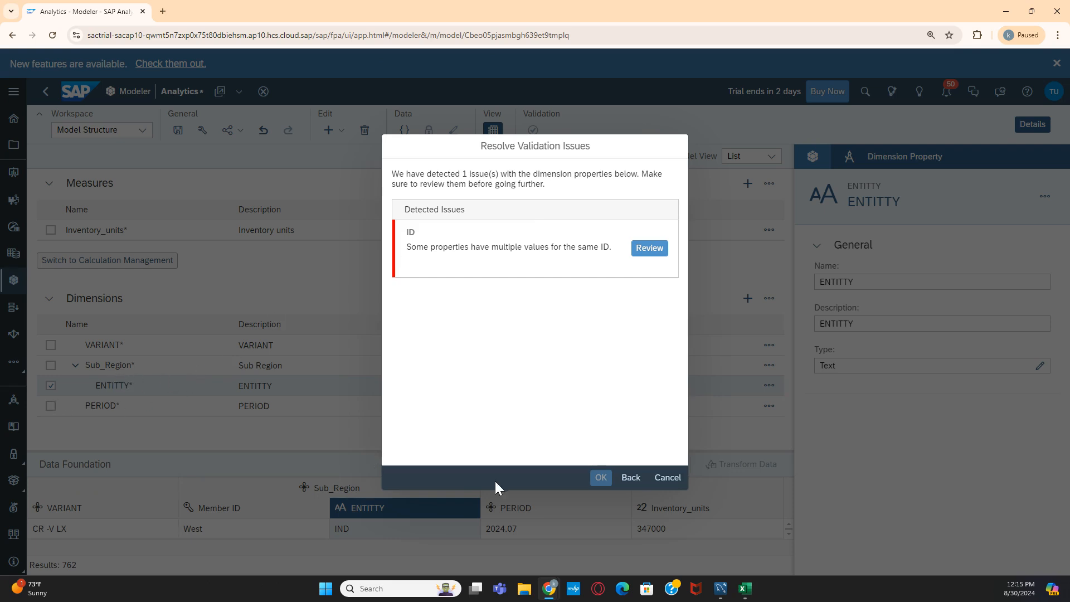
{"action": "left_click", "coordinate": [630, 478]}
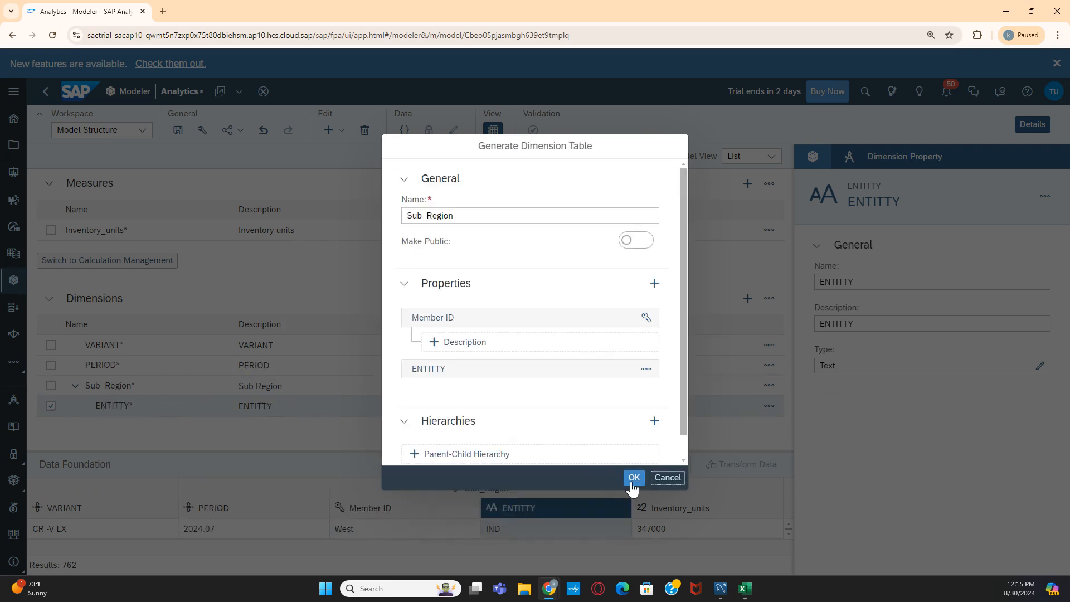
{"action": "left_click", "coordinate": [634, 478]}
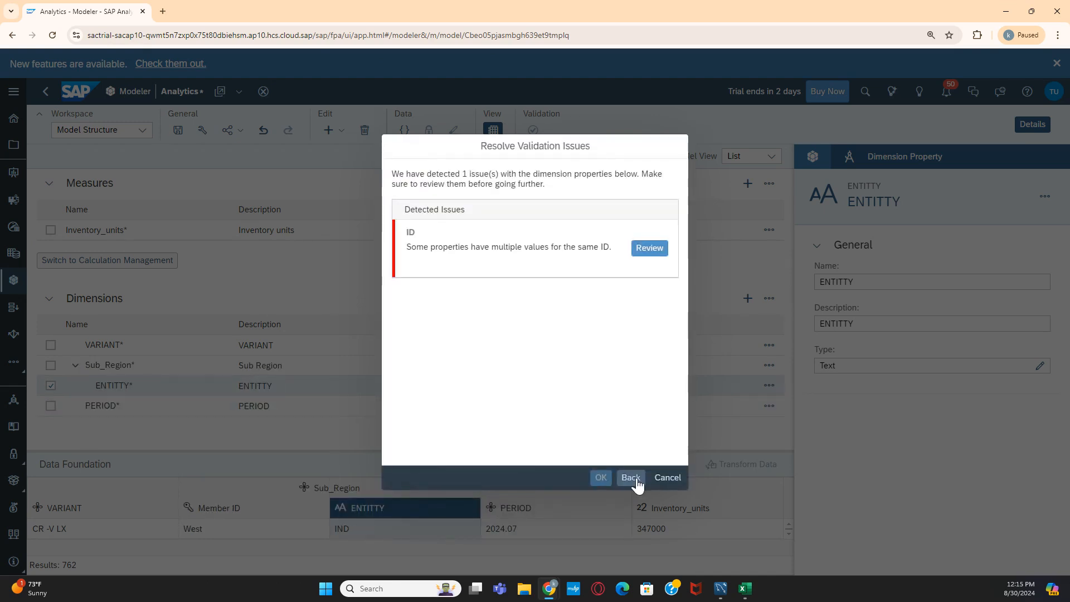
{"action": "left_click", "coordinate": [666, 477]}
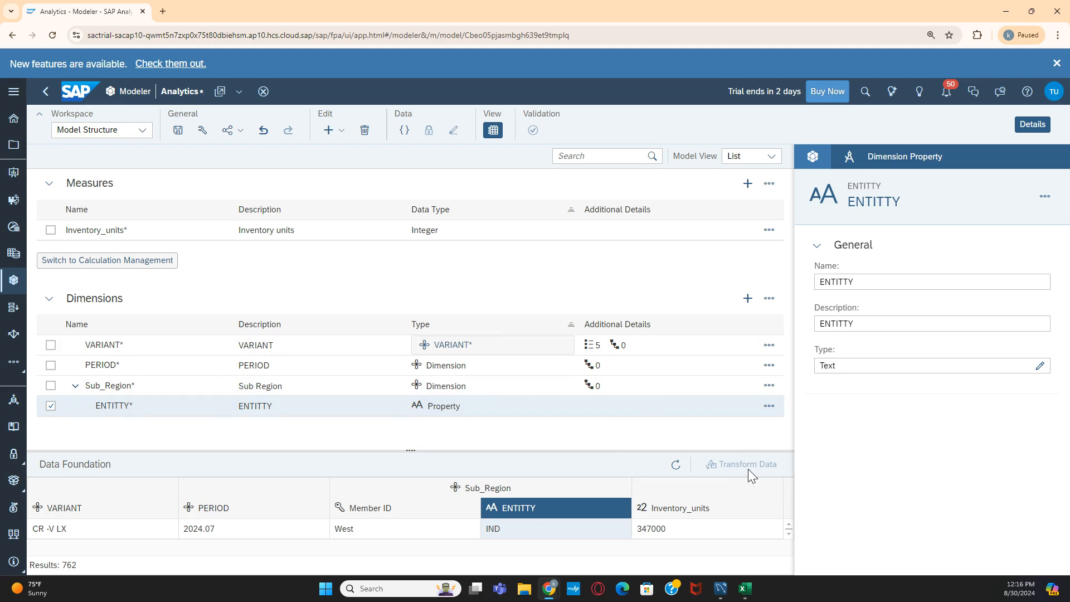
Save the model in My Files with the name and description Inventory Actuals.
{"action": "left_click", "coordinate": [177, 130]}
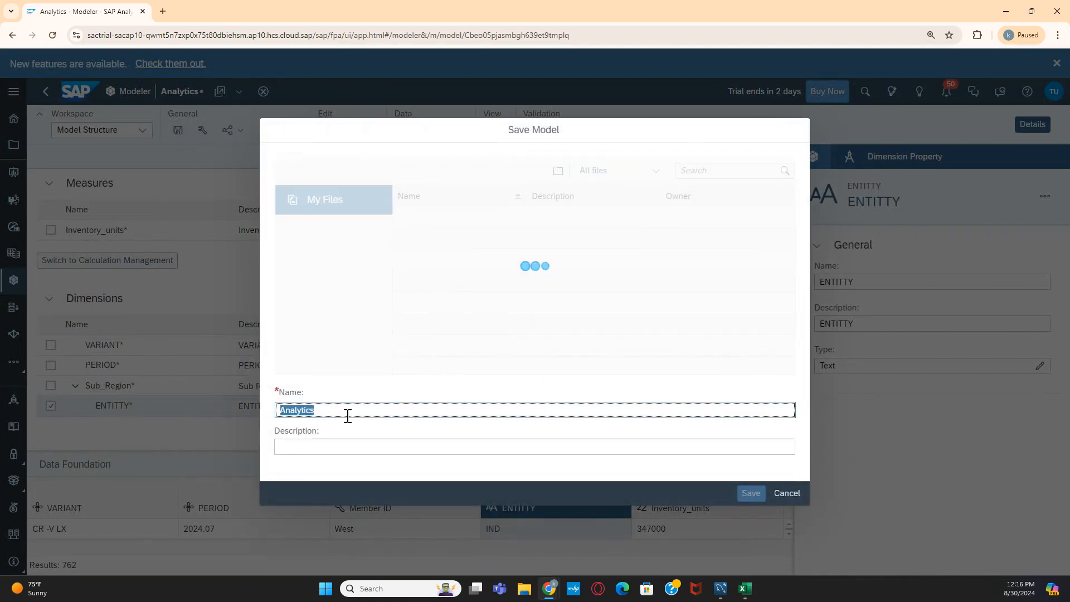
{"action": "type", "text": "iNVENROR"}
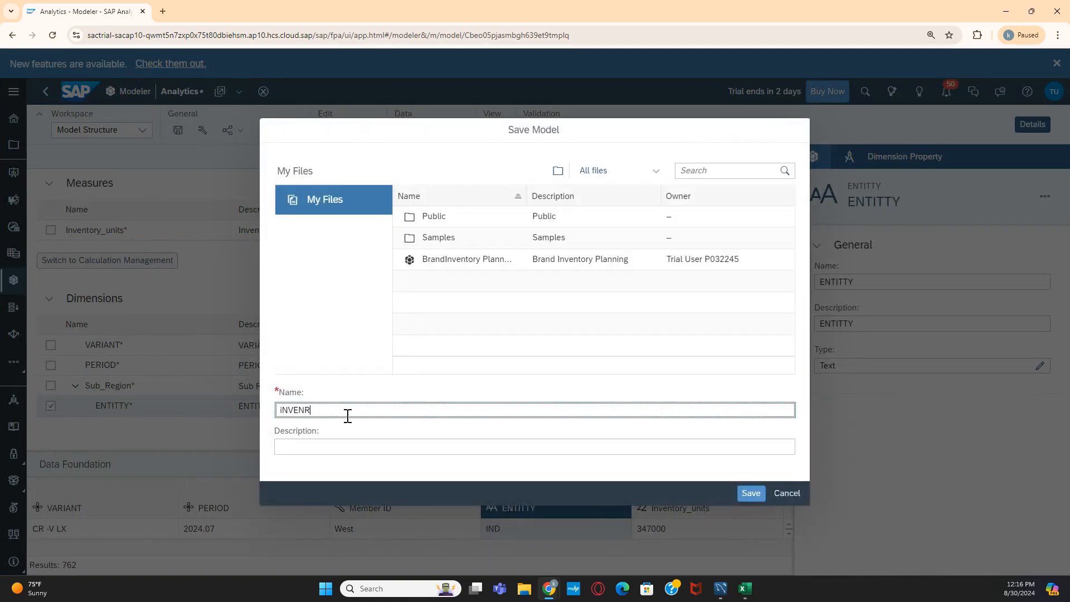
{"action": "key", "text": "BackSpace"}
{"action": "key", "text": "BackSpace"}
{"action": "key", "text": "BackSpace"}
{"action": "key", "text": "BackSpace"}
{"action": "key", "text": "BackSpace"}
{"action": "key", "text": "BackSpace"}
{"action": "key", "text": "BackSpace"}
{"action": "type", "text": "Invnr"}
{"action": "type", "text": "or"}
{"action": "type", "text": "y Actuals"}
{"action": "key", "text": "Tab"}
{"action": "type", "text": "Invenr"}
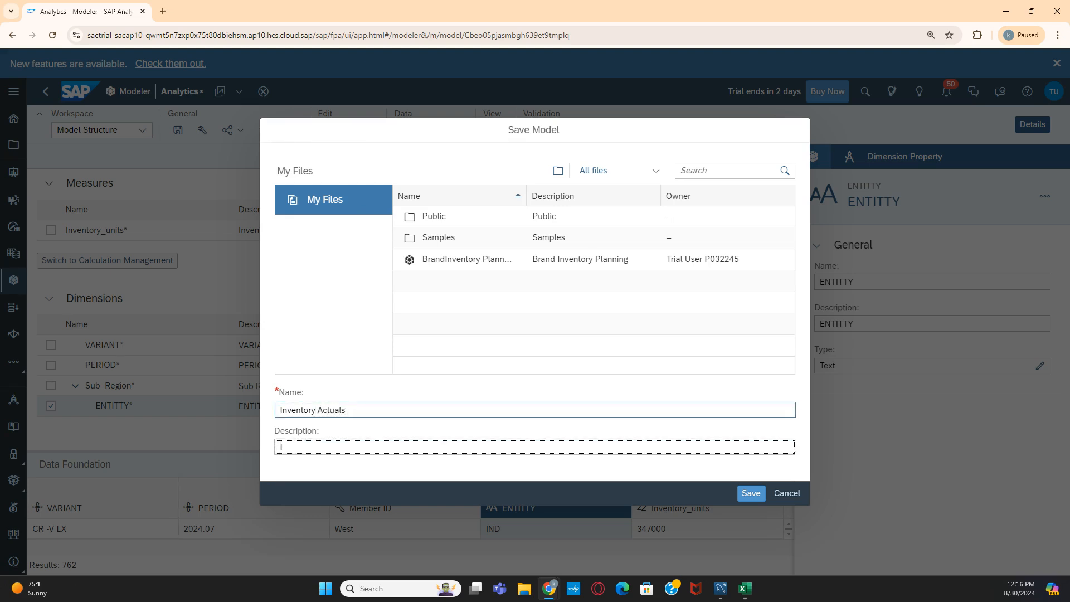
{"action": "type", "text": "tory Actuals"}
{"action": "left_click", "coordinate": [750, 494]}
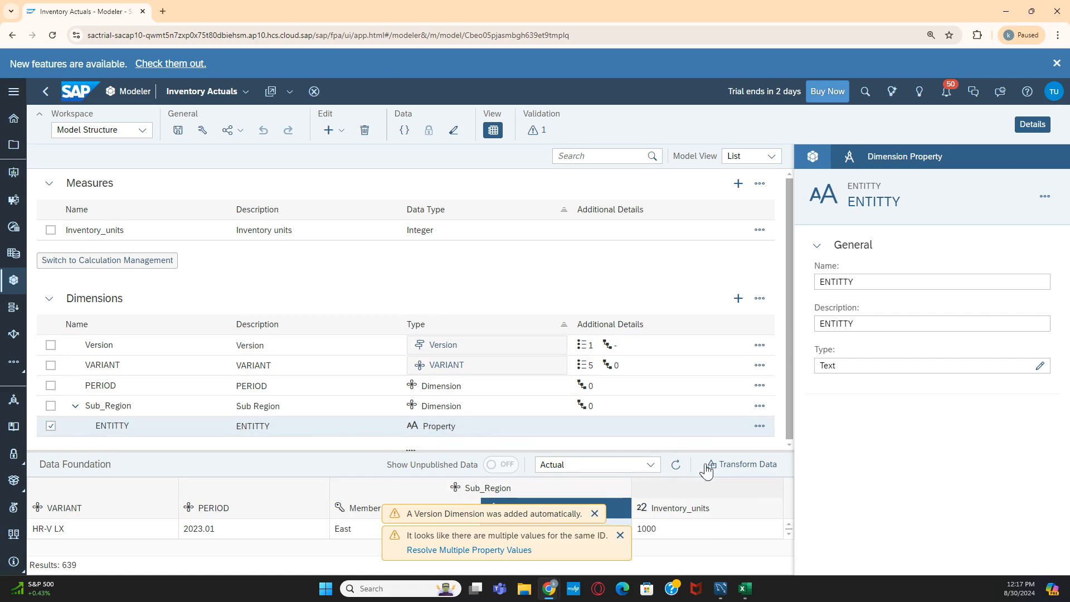
Hide the Data Foundation preview and examine the members in the Version dimension table, returning to the model structure.
{"action": "left_click", "coordinate": [493, 130]}
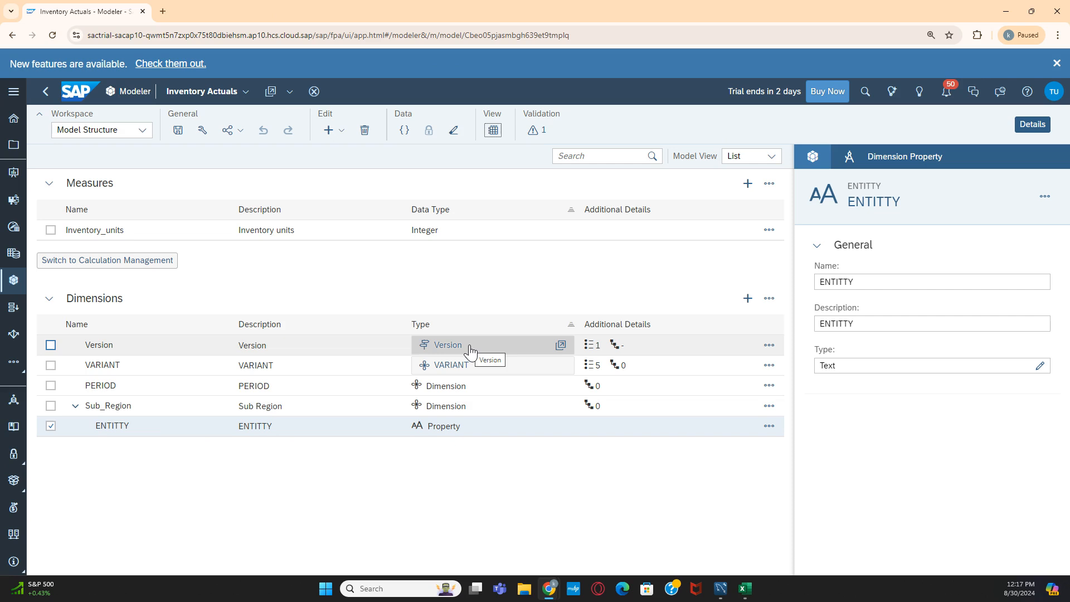
{"action": "left_click", "coordinate": [560, 345]}
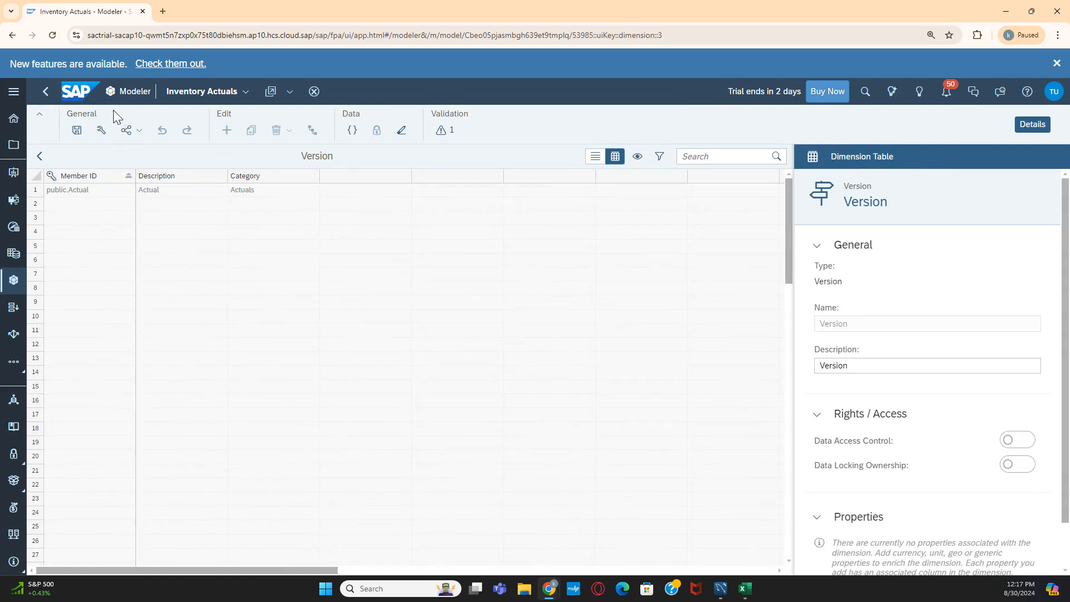
{"action": "left_click", "coordinate": [38, 158]}
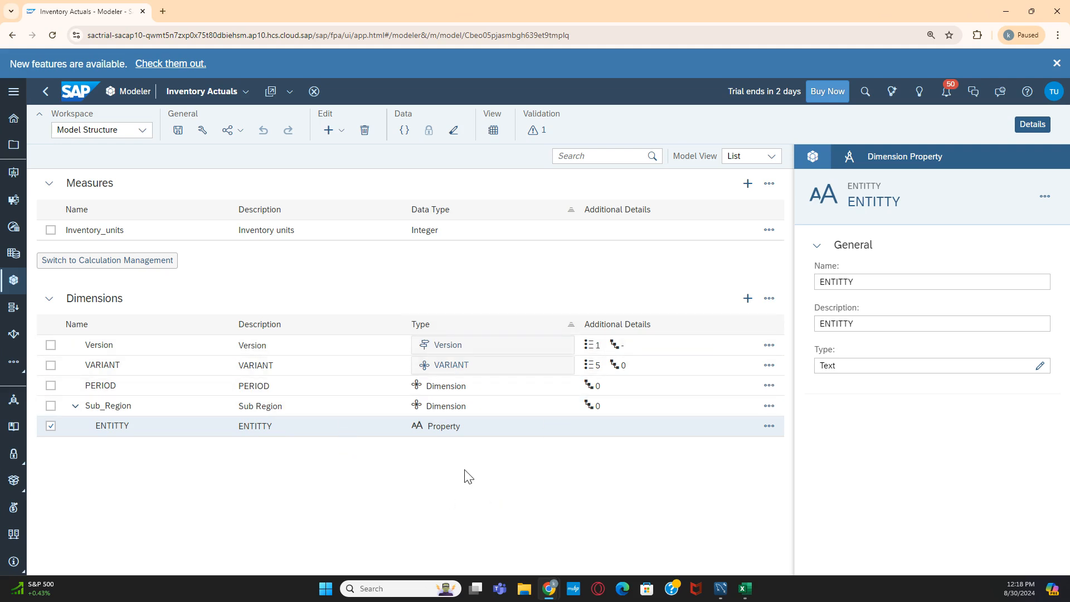
{"action": "left_click", "coordinate": [560, 345]}
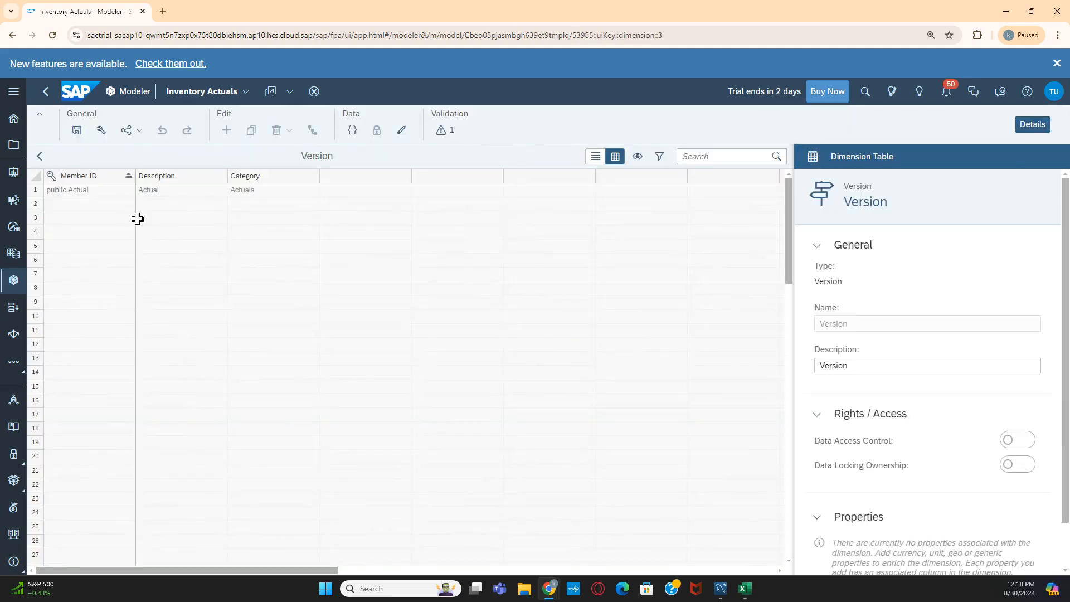
{"action": "left_click", "coordinate": [114, 207]}
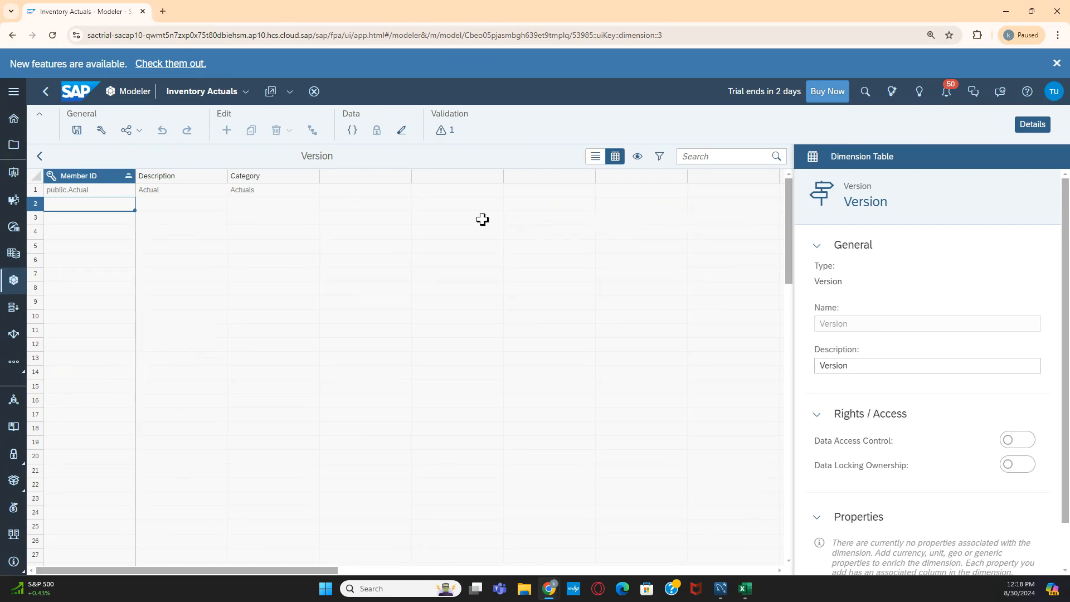
{"action": "left_click", "coordinate": [41, 158]}
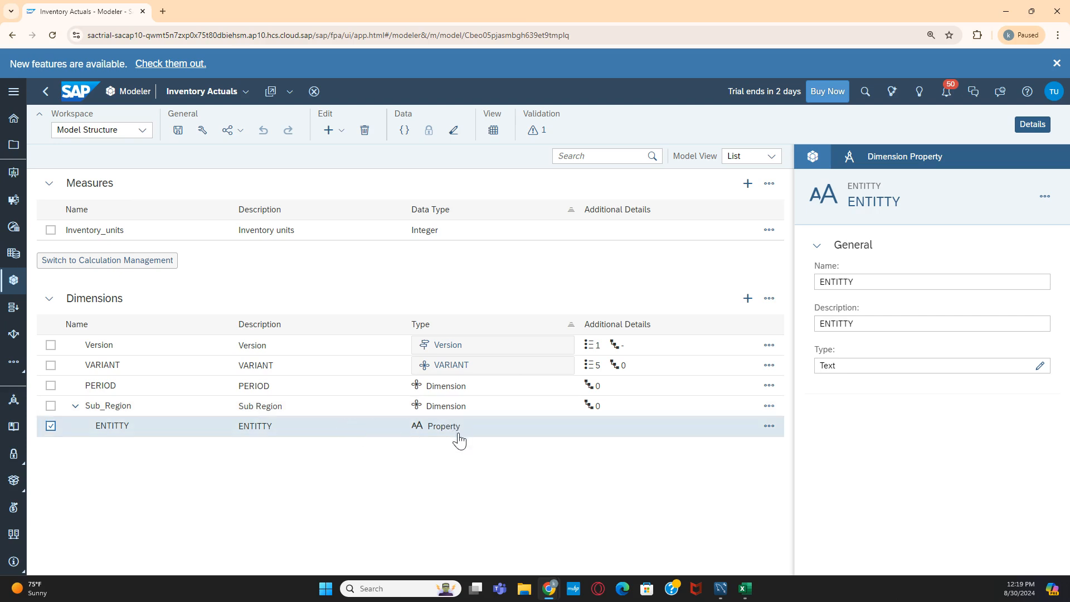
Close the ENTITTY property details and review the General Settings and Planning sections of the model preferences.
{"action": "left_click", "coordinate": [1032, 124]}
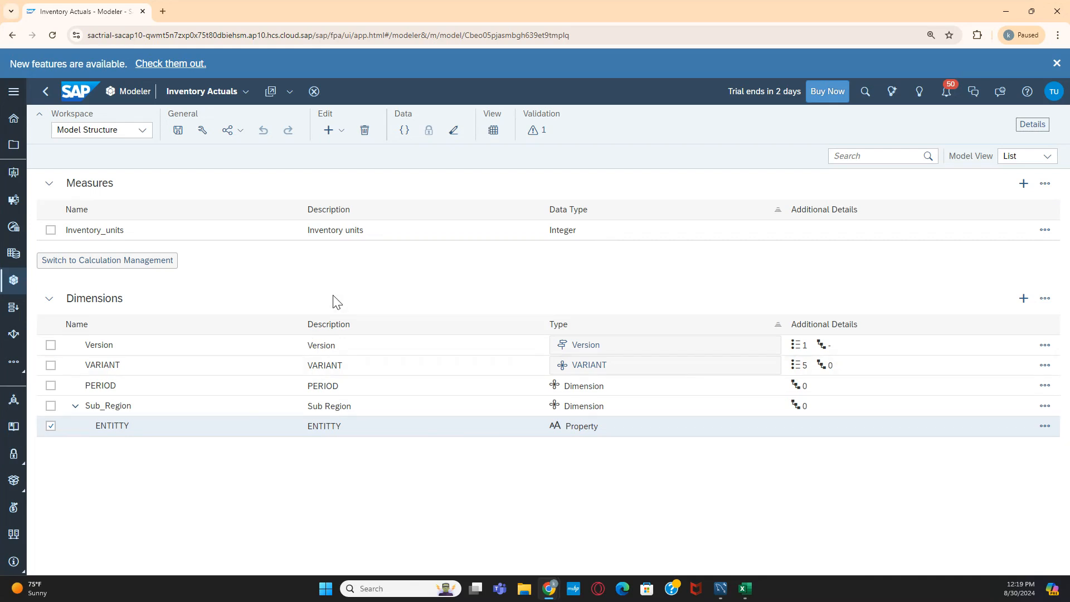
{"action": "left_click", "coordinate": [200, 131]}
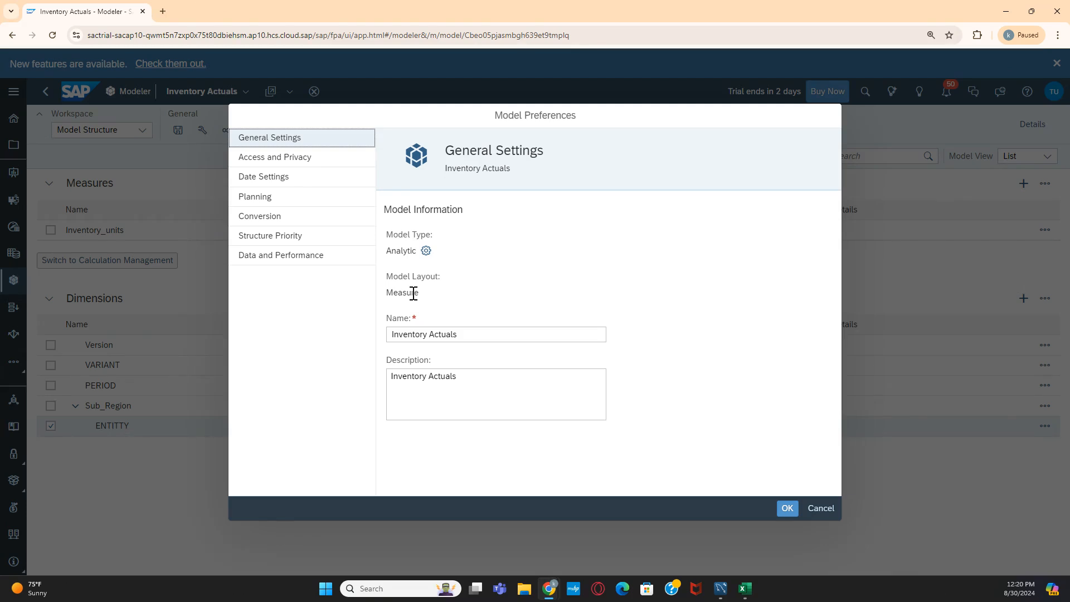
{"action": "left_click", "coordinate": [426, 251]}
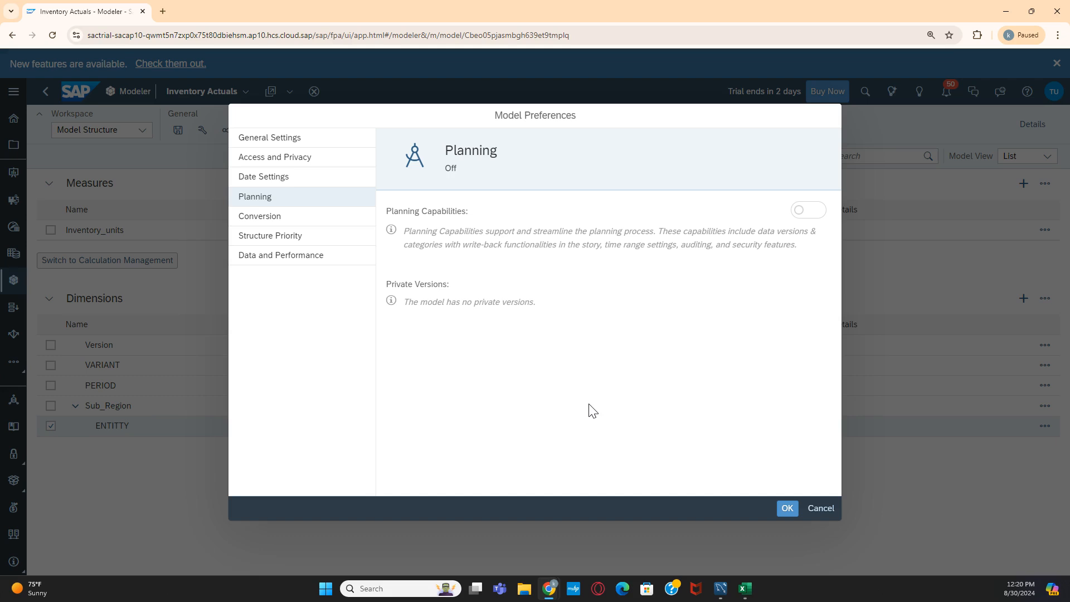
{"action": "left_click", "coordinate": [788, 509]}
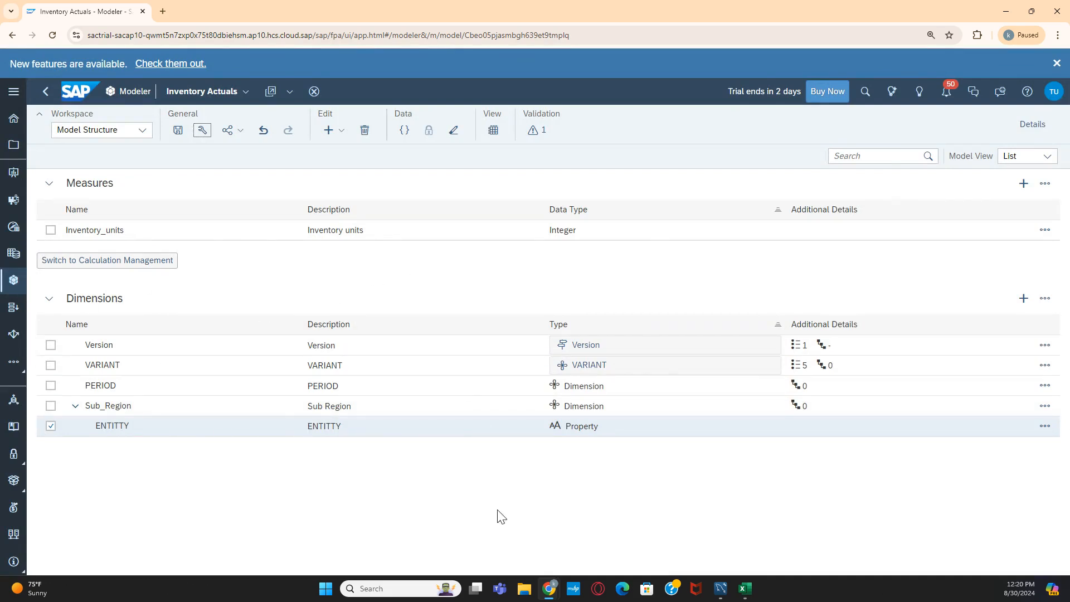
Show the Data Foundation preview, examine its rows and the available public versions, and hide the preview again.
{"action": "left_click", "coordinate": [493, 129]}
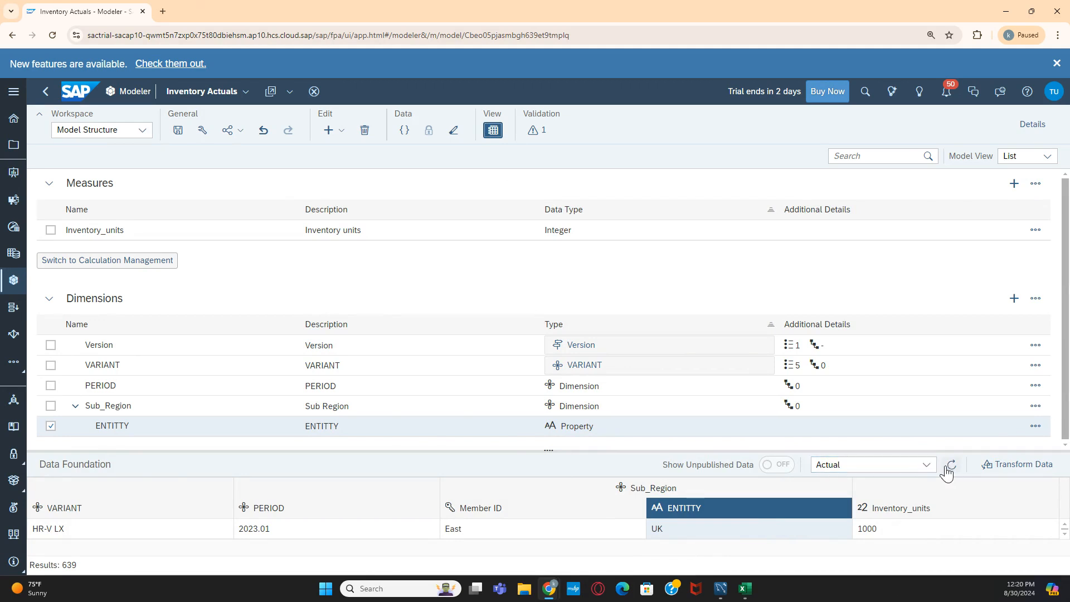
{"action": "left_click", "coordinate": [927, 466]}
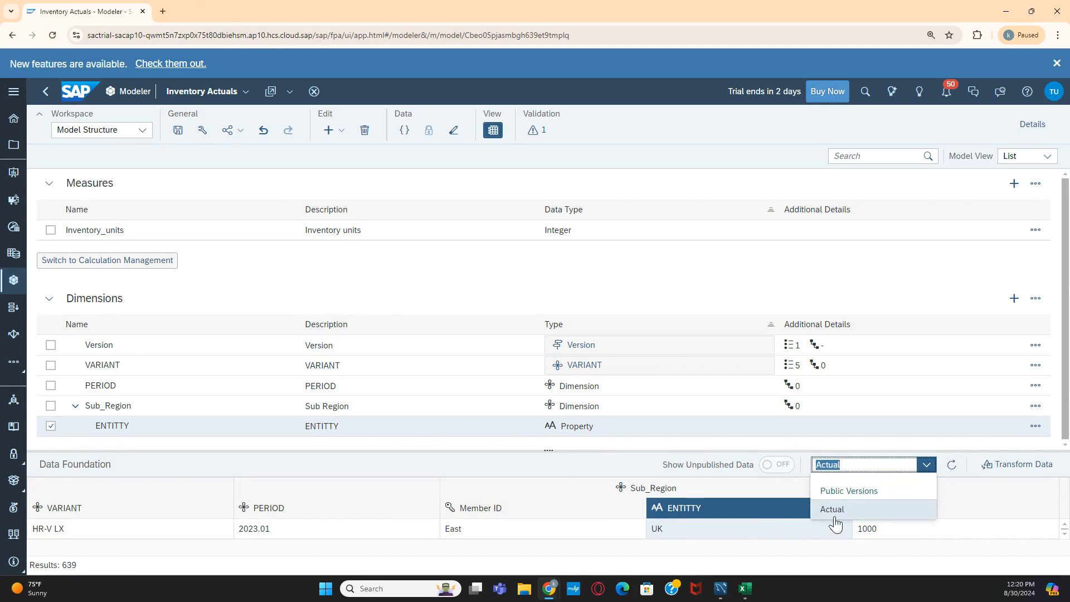
{"action": "left_click", "coordinate": [787, 444]}
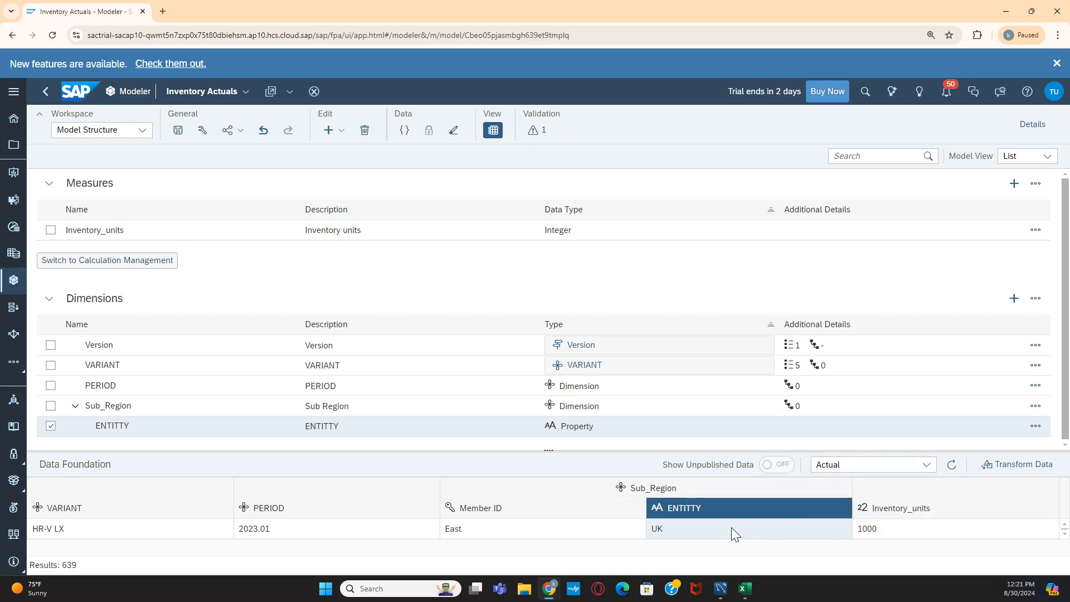
{"action": "scroll", "coordinate": [834, 522], "scroll_direction": "down", "scroll_amount": 2}
{"action": "scroll", "coordinate": [765, 527], "scroll_direction": "down", "scroll_amount": 1}
{"action": "left_click", "coordinate": [874, 466]}
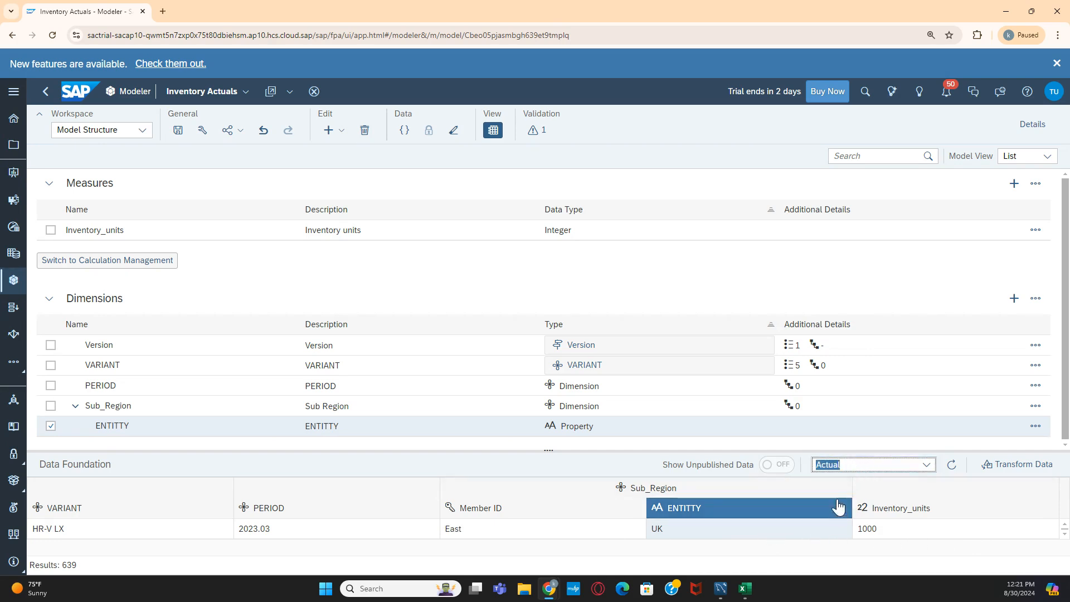
{"action": "left_click", "coordinate": [925, 464]}
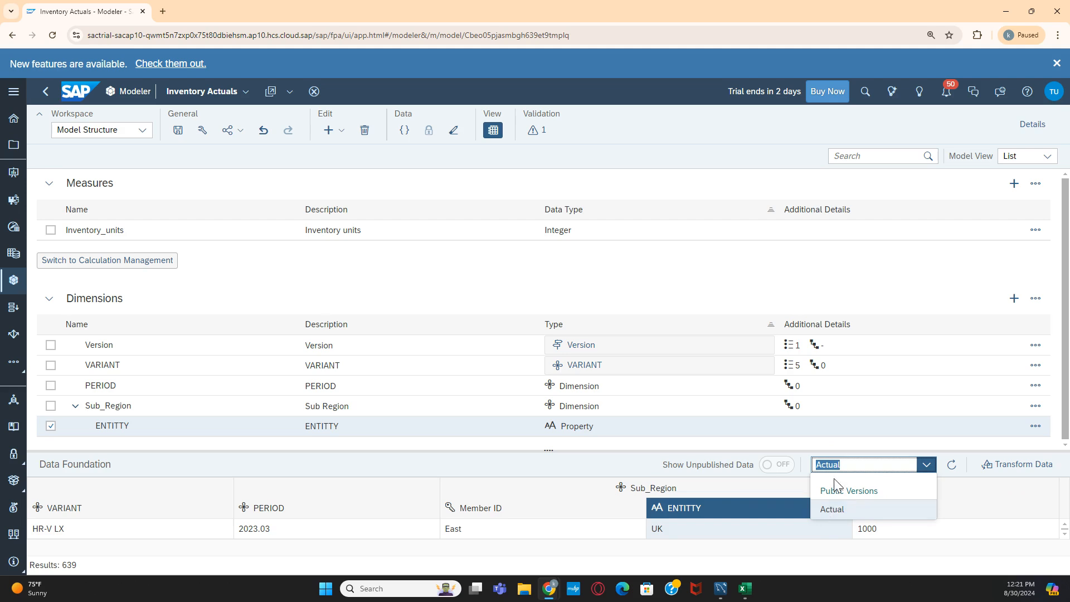
{"action": "left_click", "coordinate": [651, 303]}
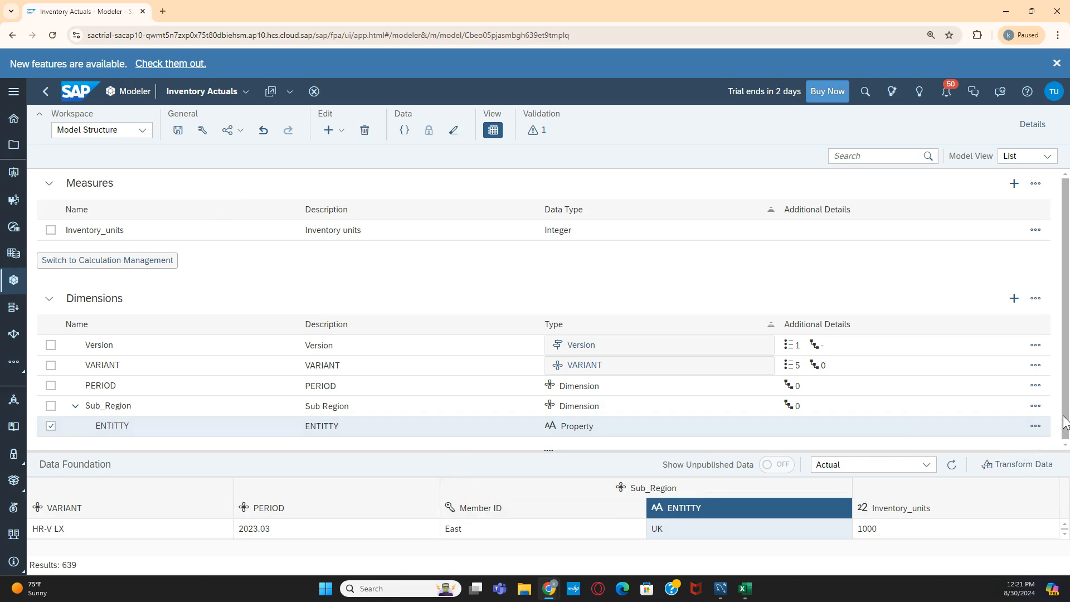
{"action": "left_click", "coordinate": [492, 130]}
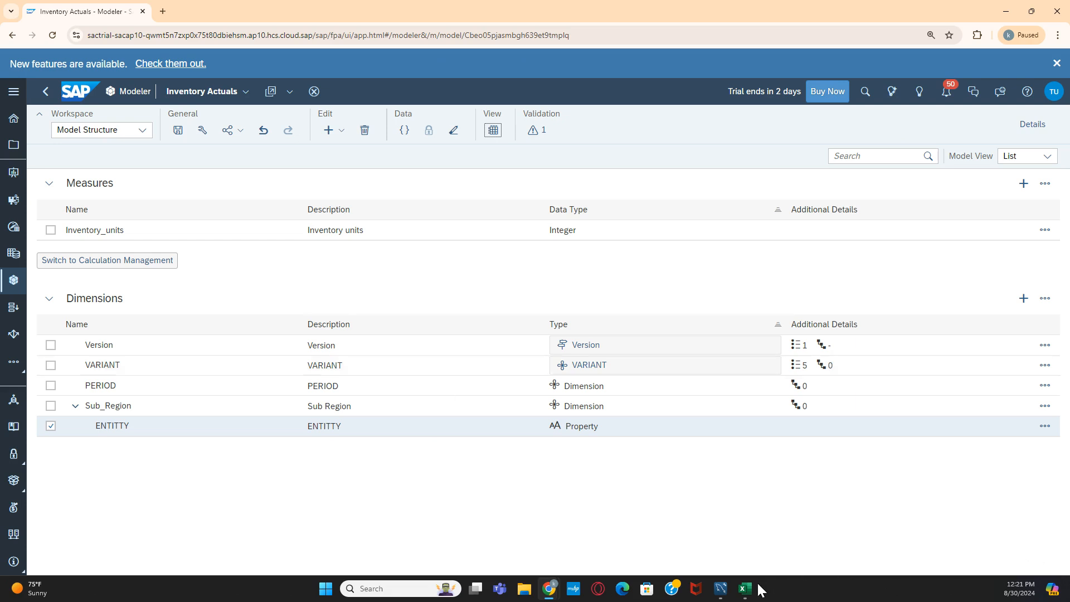
Switch to Excel to compare the Inventory Actuals_IND and inventory_actuals_US_UK worksheets, and return to the model in the browser.
{"action": "mouse_move", "coordinate": [745, 588]}
{"action": "left_click", "coordinate": [757, 540]}
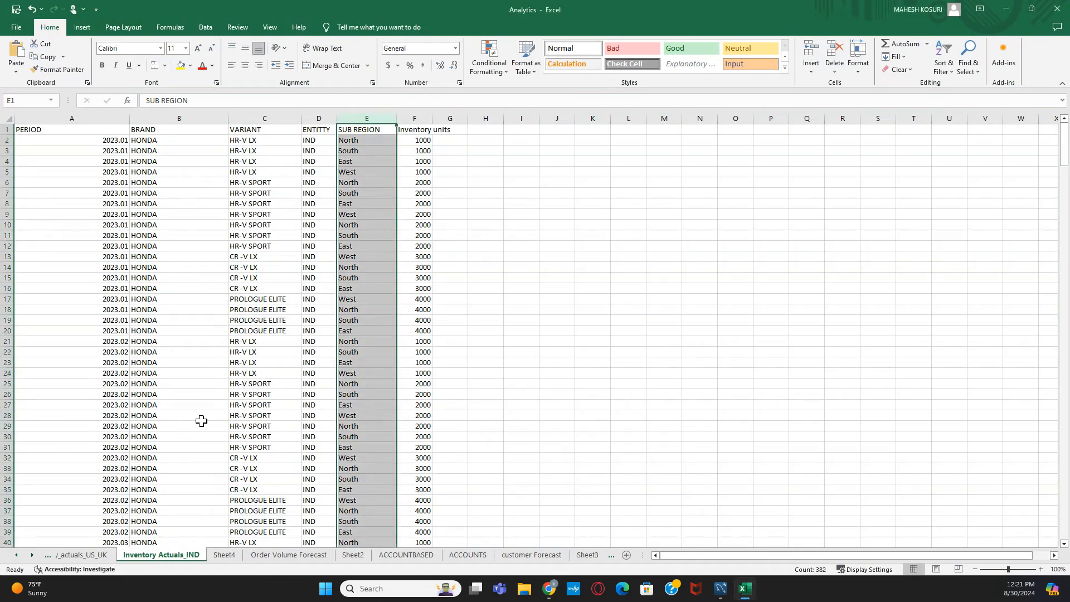
{"action": "scroll", "coordinate": [203, 420], "scroll_direction": "down", "scroll_amount": 9}
{"action": "scroll", "coordinate": [202, 421], "scroll_direction": "up", "scroll_amount": 3}
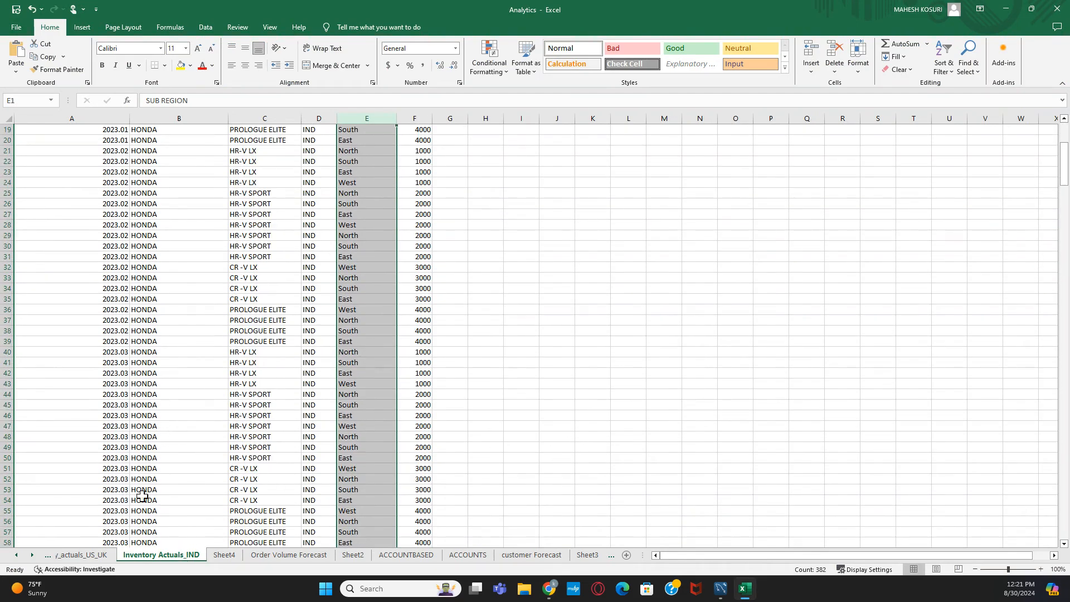
{"action": "left_click", "coordinate": [83, 556]}
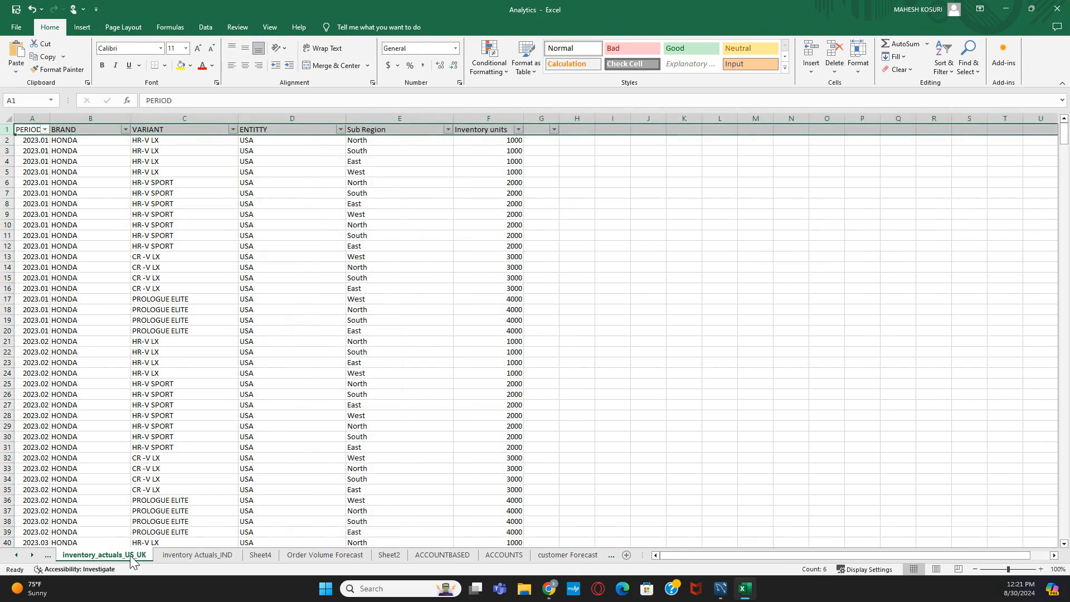
{"action": "left_click", "coordinate": [222, 556]}
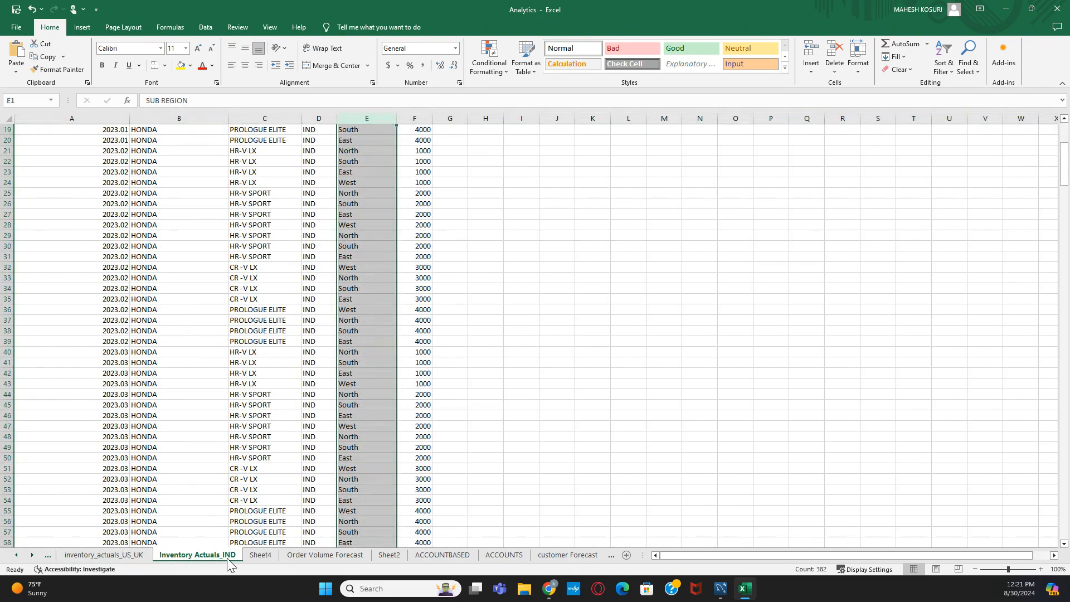
{"action": "mouse_move", "coordinate": [548, 587]}
{"action": "left_click", "coordinate": [542, 557]}
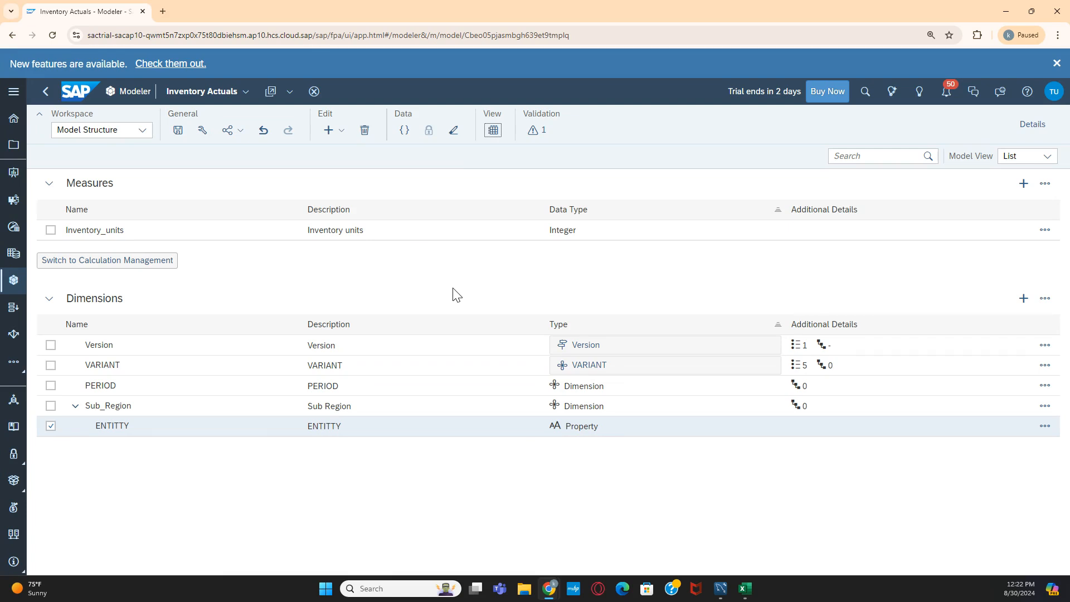
Examine the imported rows in the Data Foundation preview and check them against the Inventory Actuals_IND worksheet in Excel.
{"action": "left_click", "coordinate": [493, 129]}
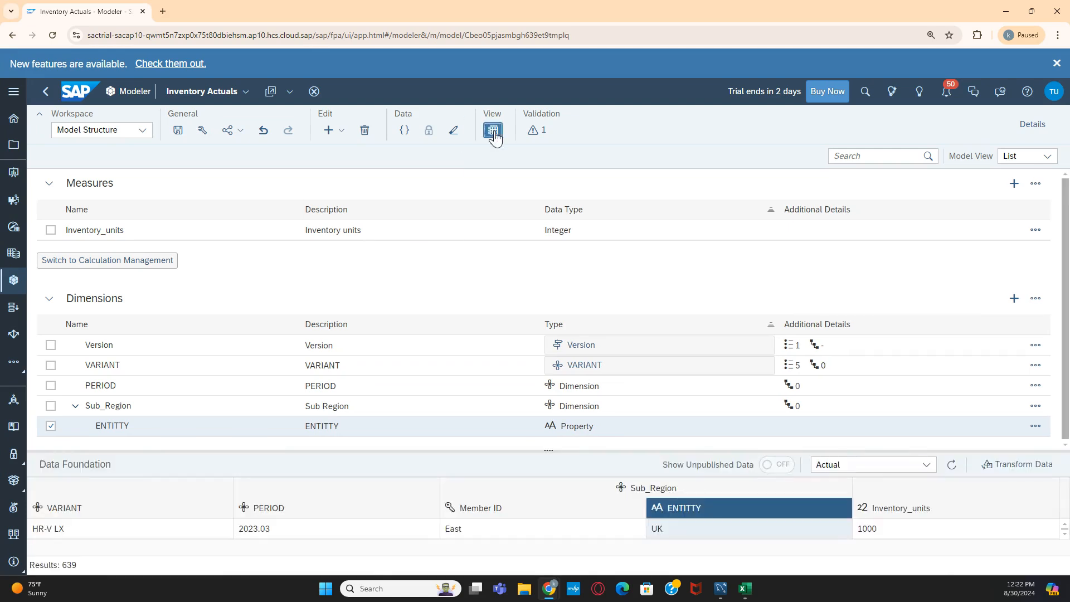
{"action": "scroll", "coordinate": [772, 528], "scroll_direction": "down", "scroll_amount": 4}
{"action": "scroll", "coordinate": [746, 527], "scroll_direction": "down", "scroll_amount": 4}
{"action": "scroll", "coordinate": [746, 527], "scroll_direction": "down", "scroll_amount": 2}
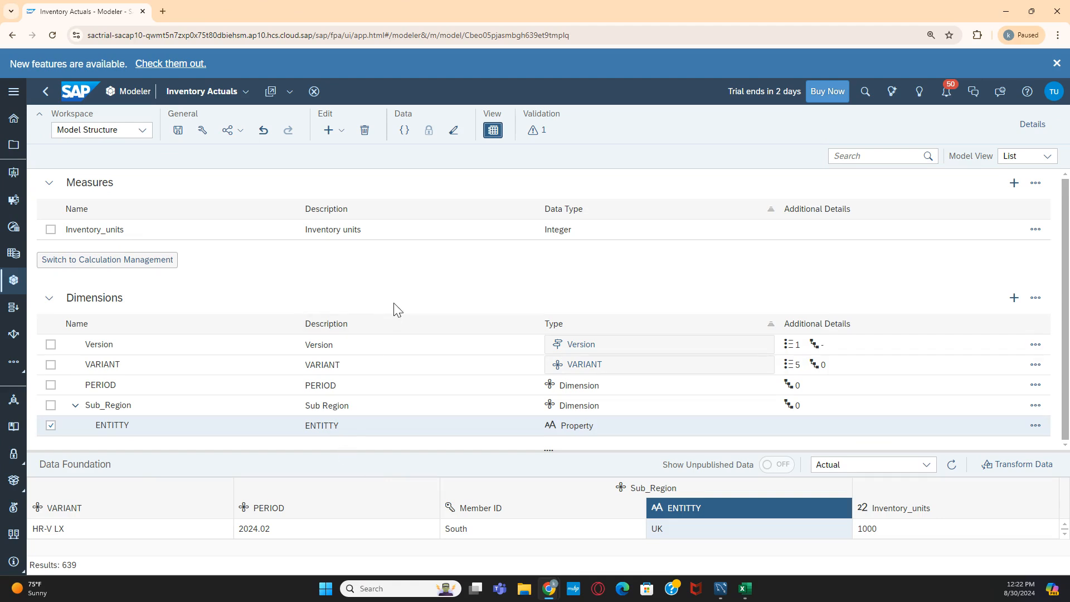
{"action": "mouse_move", "coordinate": [745, 588]}
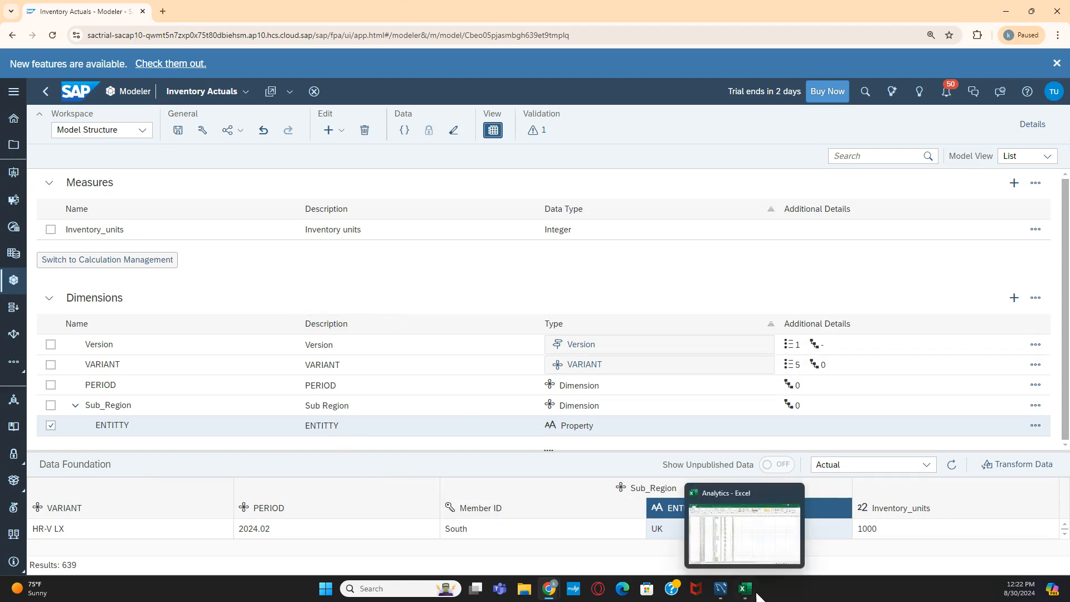
{"action": "left_click", "coordinate": [754, 535]}
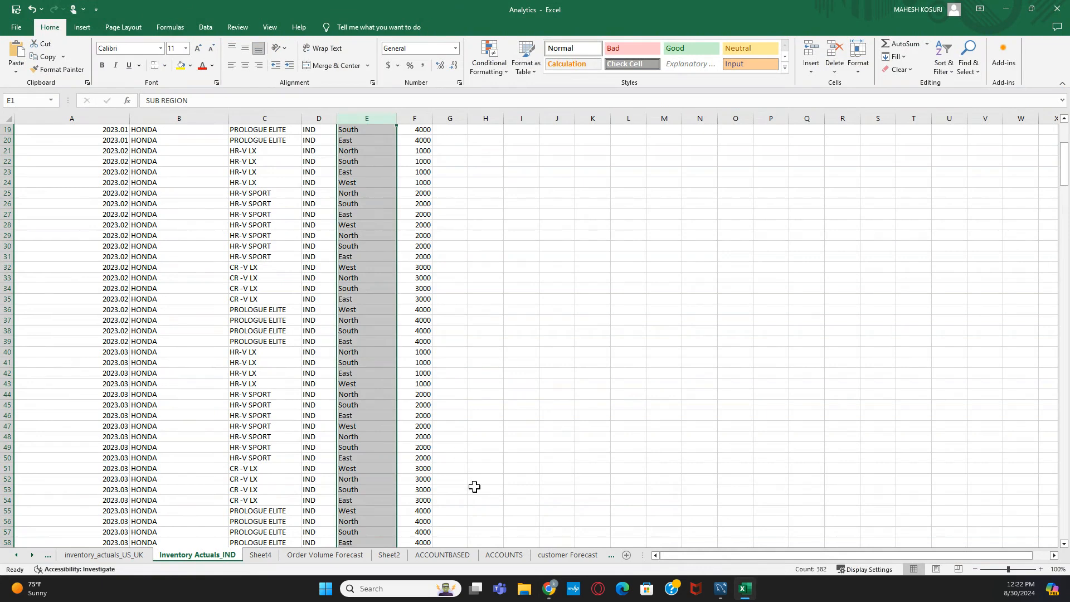
{"action": "mouse_move", "coordinate": [549, 588]}
{"action": "left_click", "coordinate": [546, 533]}
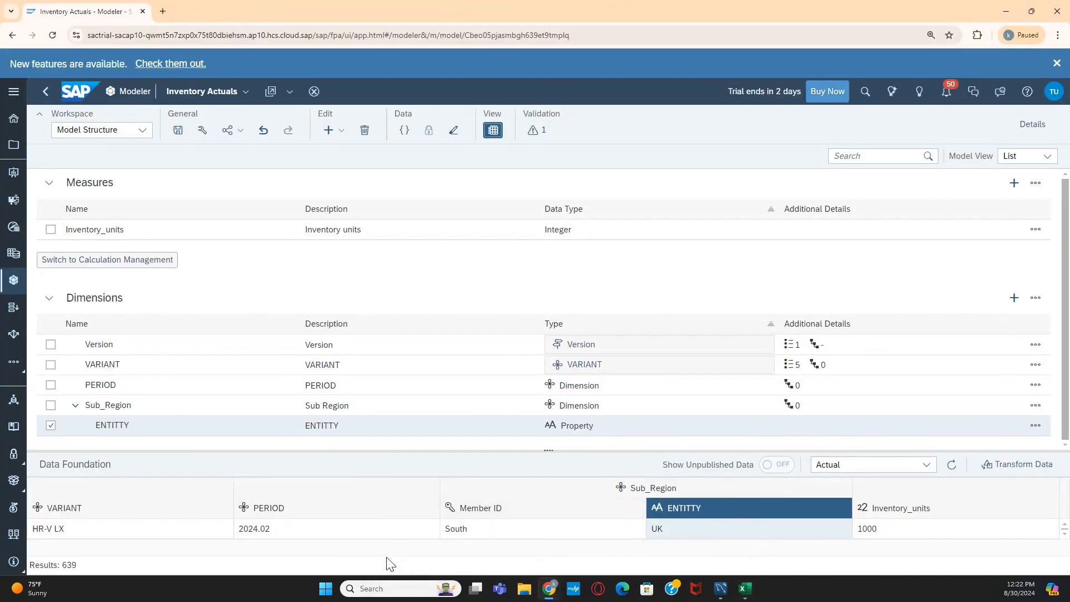
Review the US_UK and IND inventory worksheets in Excel again, and return to the model to hide the Data Foundation preview.
{"action": "left_click", "coordinate": [743, 590]}
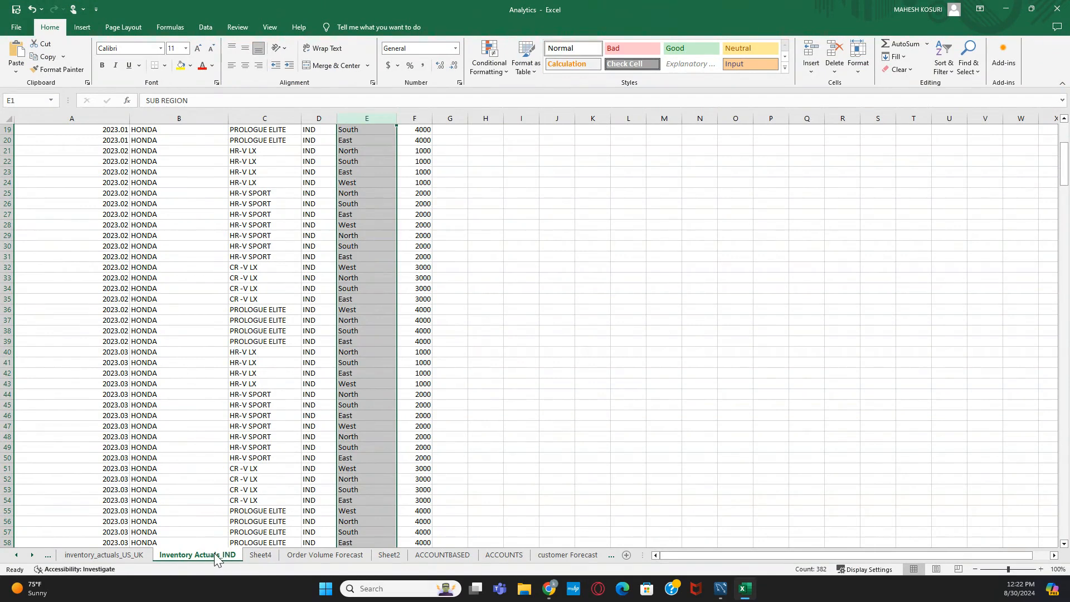
{"action": "left_click", "coordinate": [135, 561]}
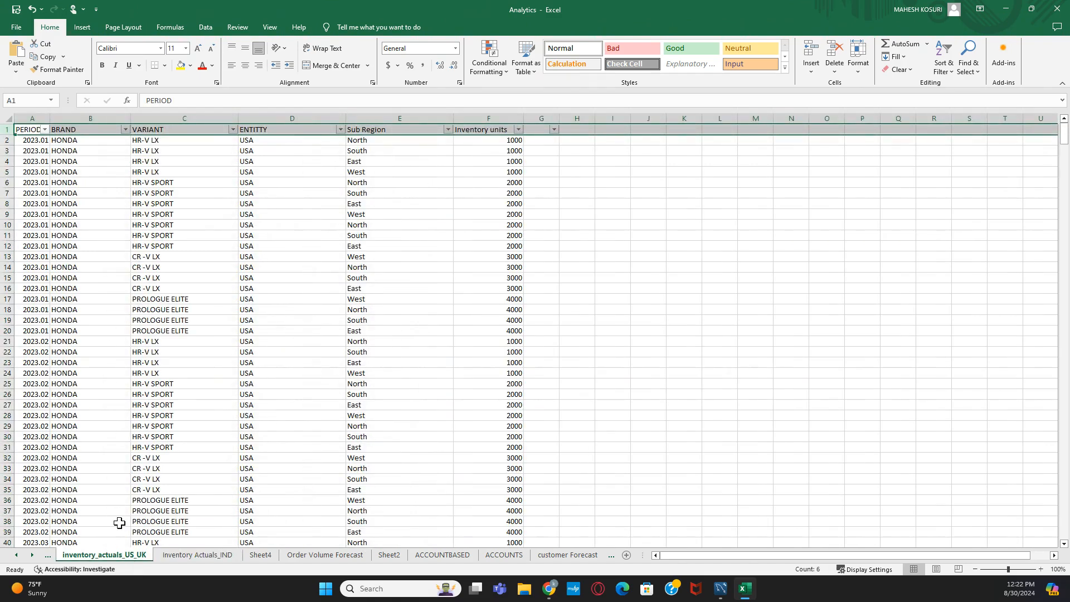
{"action": "left_click", "coordinate": [197, 554]}
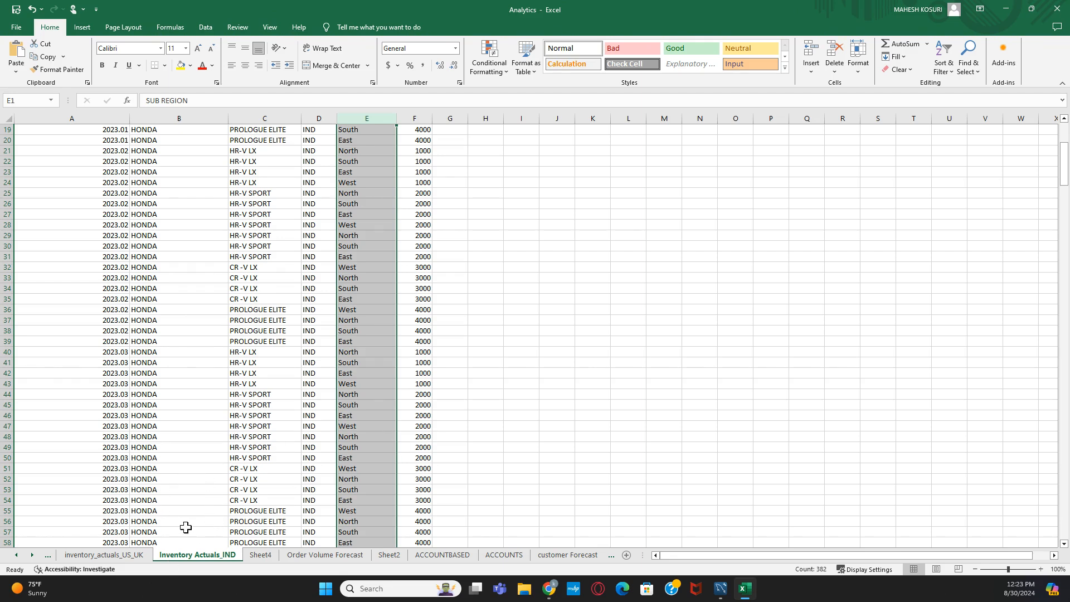
{"action": "mouse_move", "coordinate": [549, 588]}
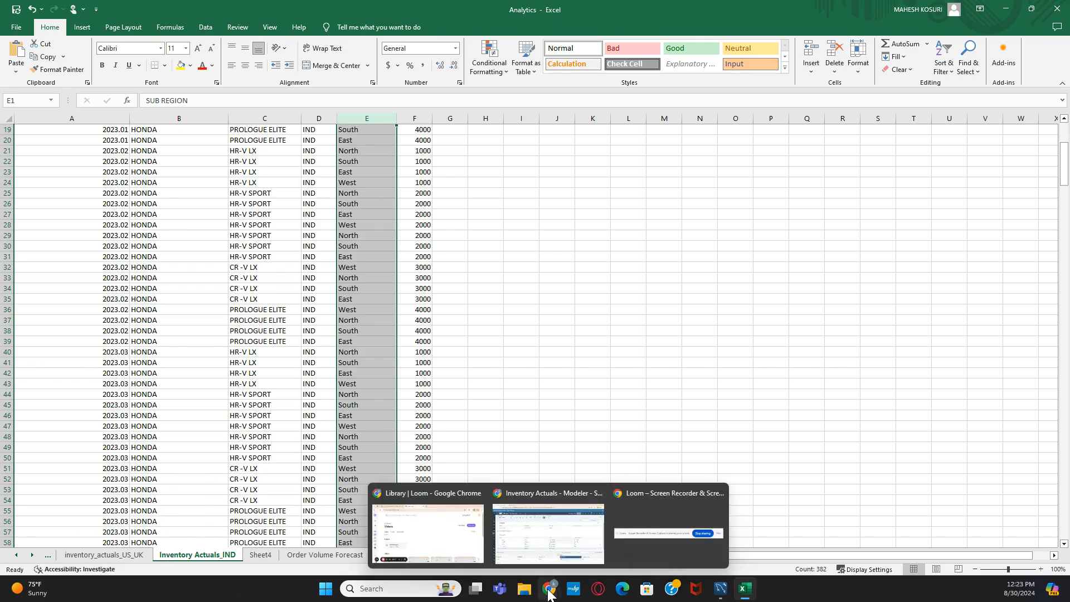
{"action": "left_click", "coordinate": [551, 517]}
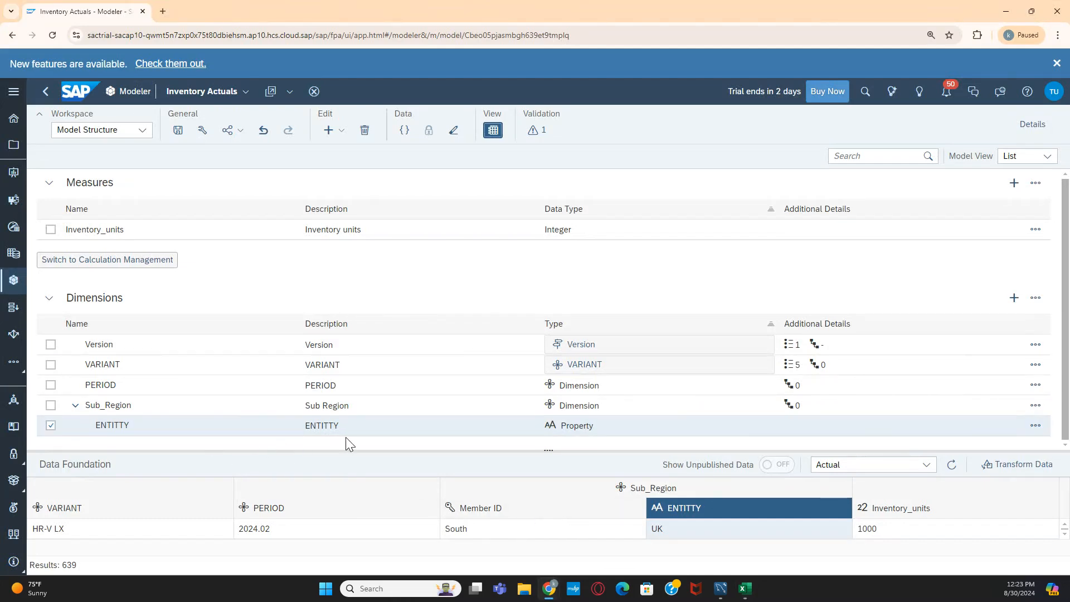
{"action": "left_click", "coordinate": [493, 131]}
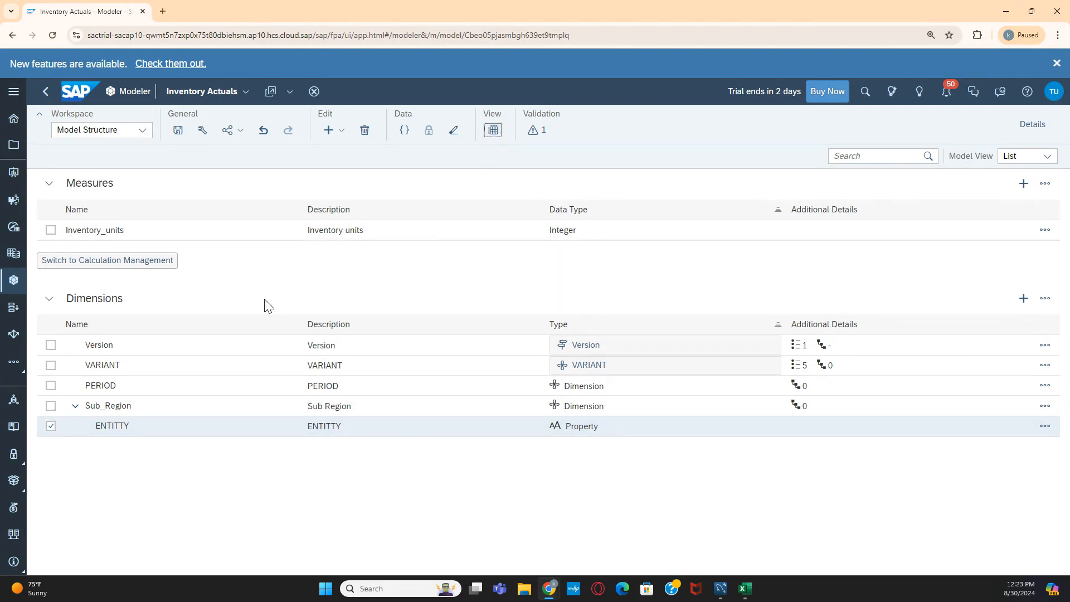
{"action": "left_click", "coordinate": [329, 130]}
{"action": "left_click", "coordinate": [414, 328]}
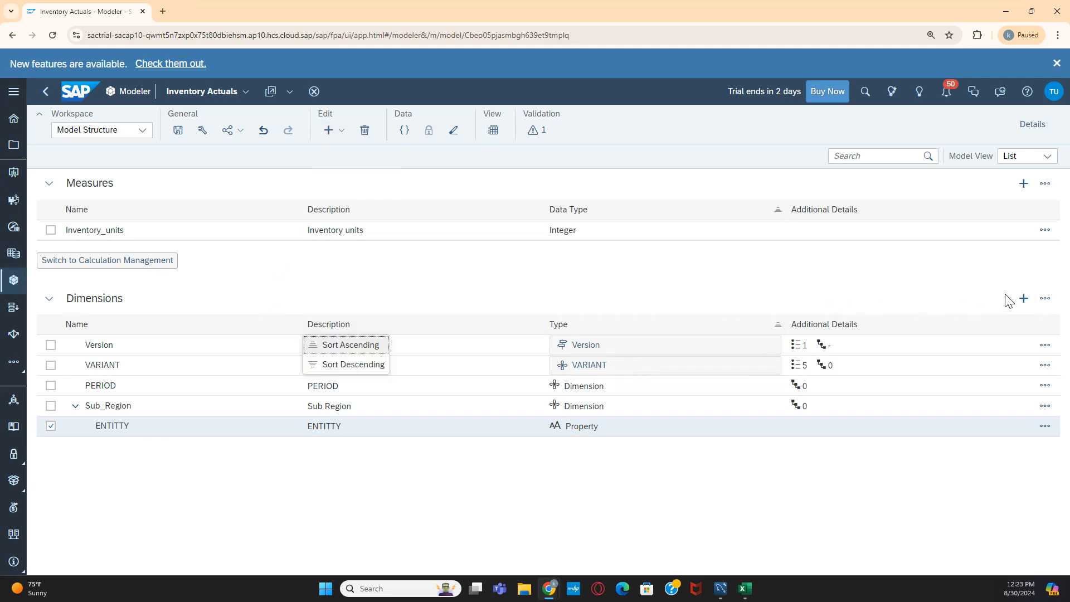
{"action": "left_click", "coordinate": [328, 131]}
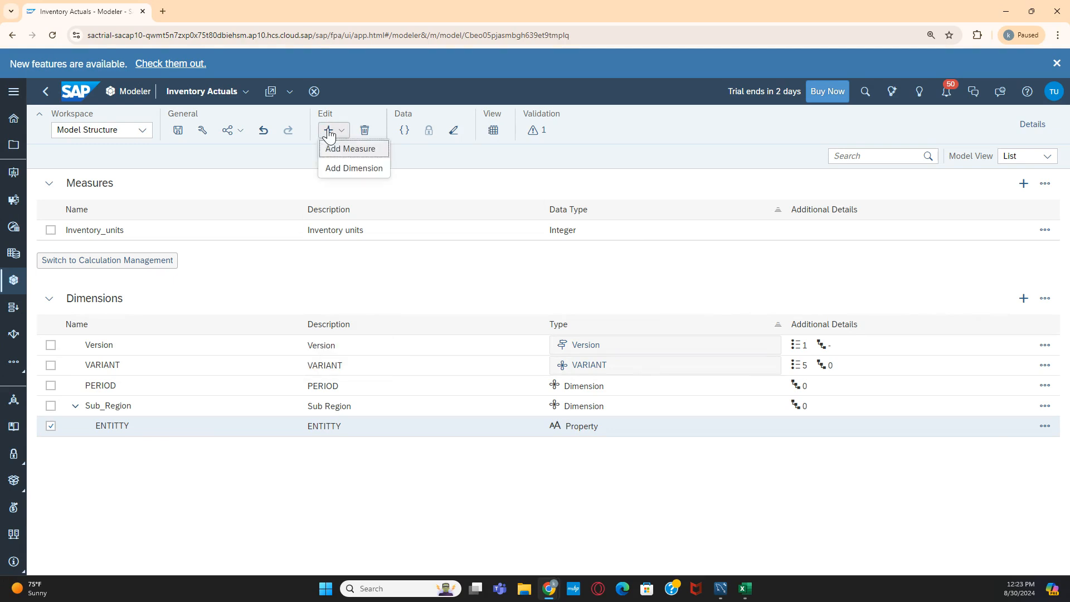
{"action": "left_click", "coordinate": [610, 302]}
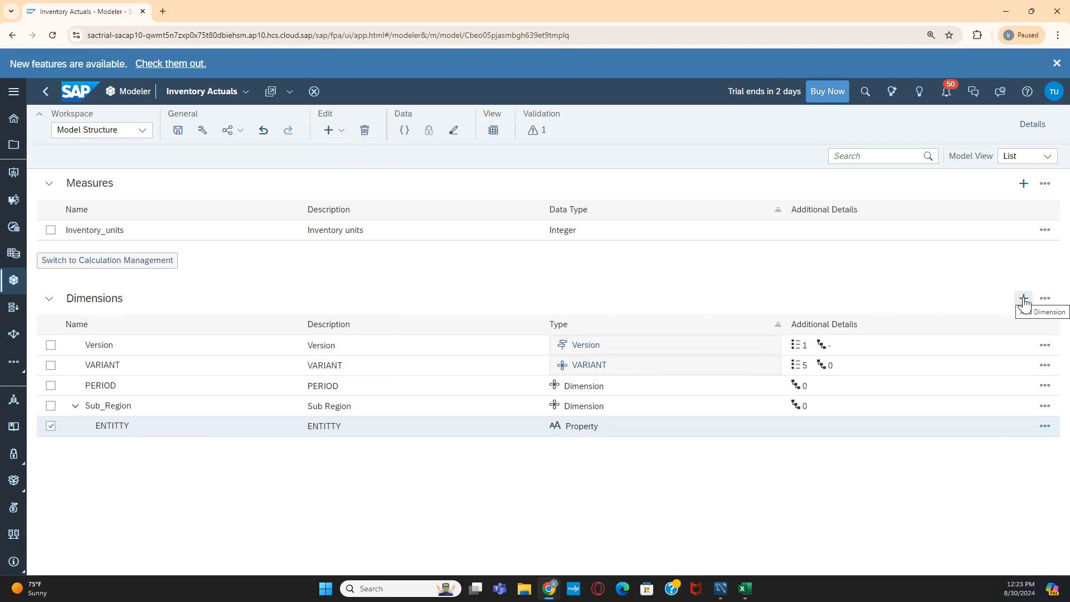
Add a dimension named DataSource to the model with a new, non-public dimension table of type Generic.
{"action": "left_click", "coordinate": [1023, 301]}
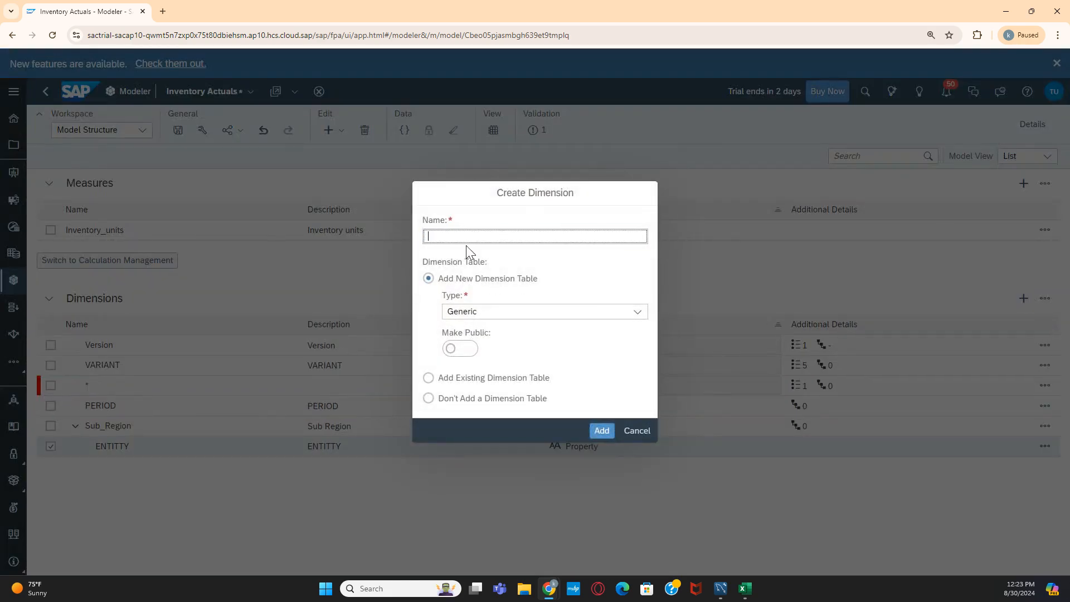
{"action": "type", "text": "Datasource"}
{"action": "left_click", "coordinate": [449, 236]}
{"action": "key", "text": "BackSpace"}
{"action": "type", "text": "Source"}
{"action": "left_click", "coordinate": [598, 431]}
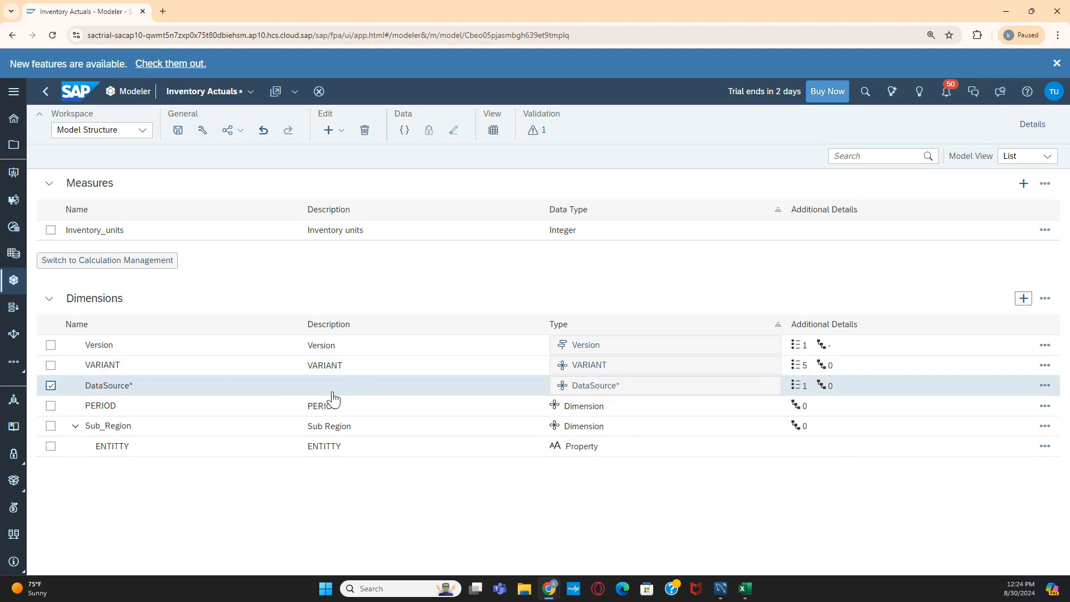
Set the DataSource dimension's description to Data Source and close its details.
{"action": "left_click", "coordinate": [213, 391]}
{"action": "left_click", "coordinate": [1021, 131]}
{"action": "left_click", "coordinate": [857, 320]}
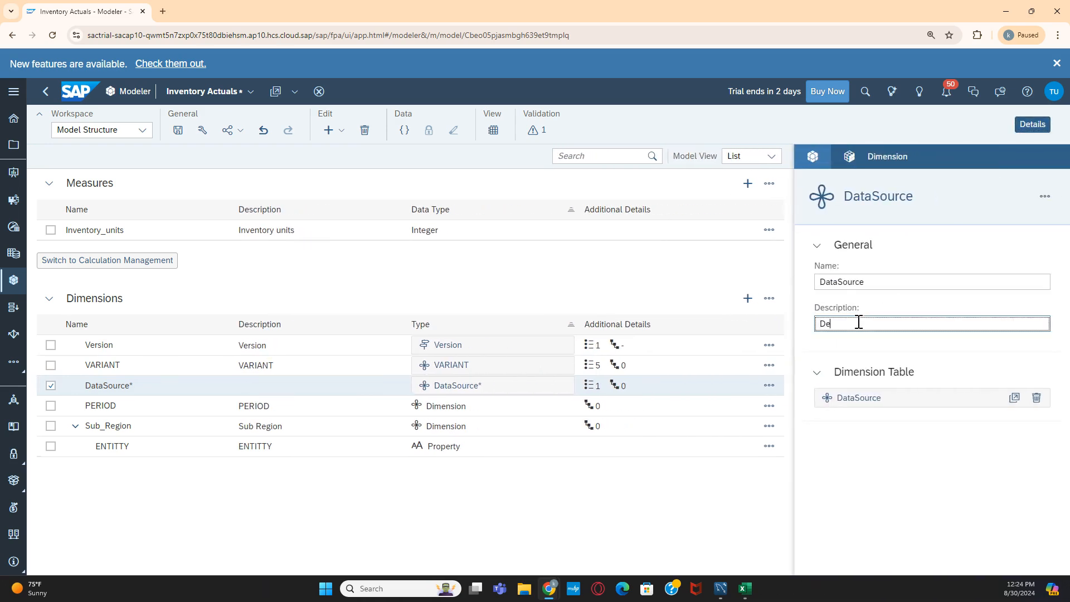
{"action": "type", "text": "ata Sourc"}
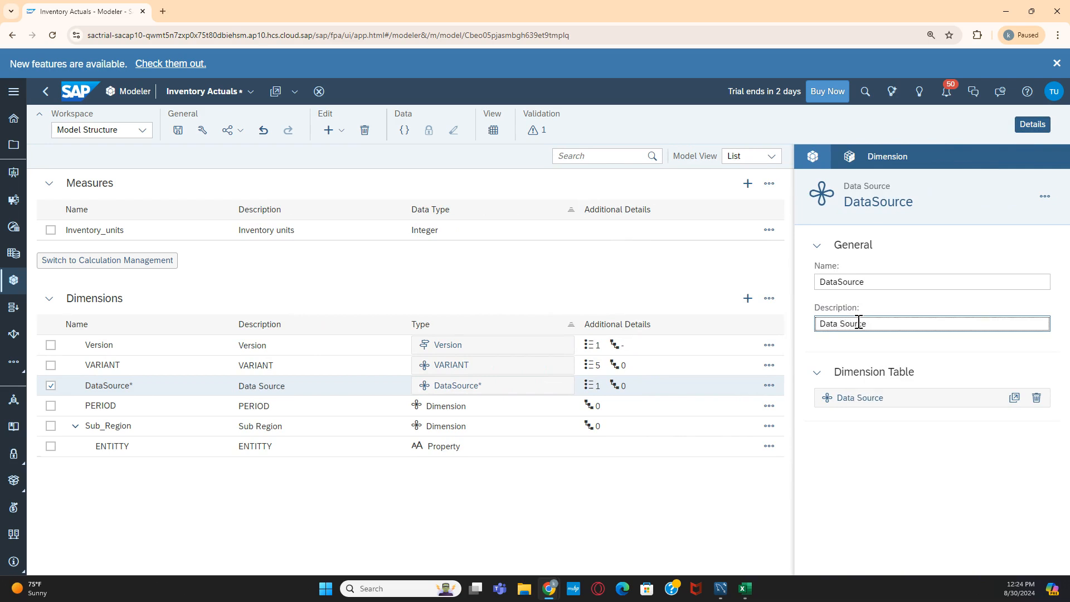
{"action": "left_click", "coordinate": [679, 286]}
{"action": "left_click", "coordinate": [1032, 124]}
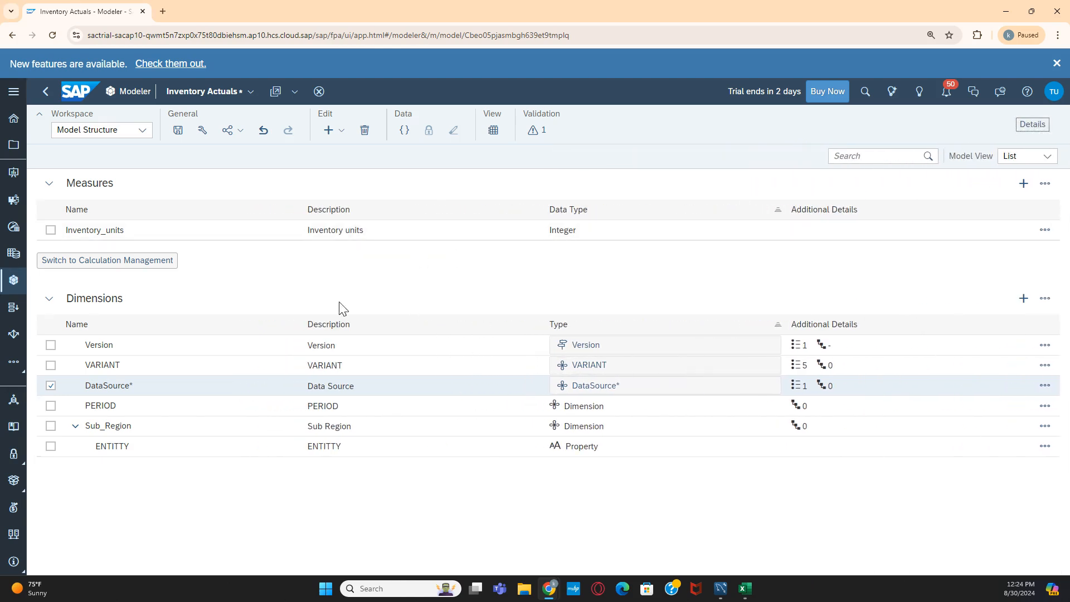
Open the DataSource dimension's member table and add a member with ID FILE and description FILE.
{"action": "mouse_move", "coordinate": [777, 391]}
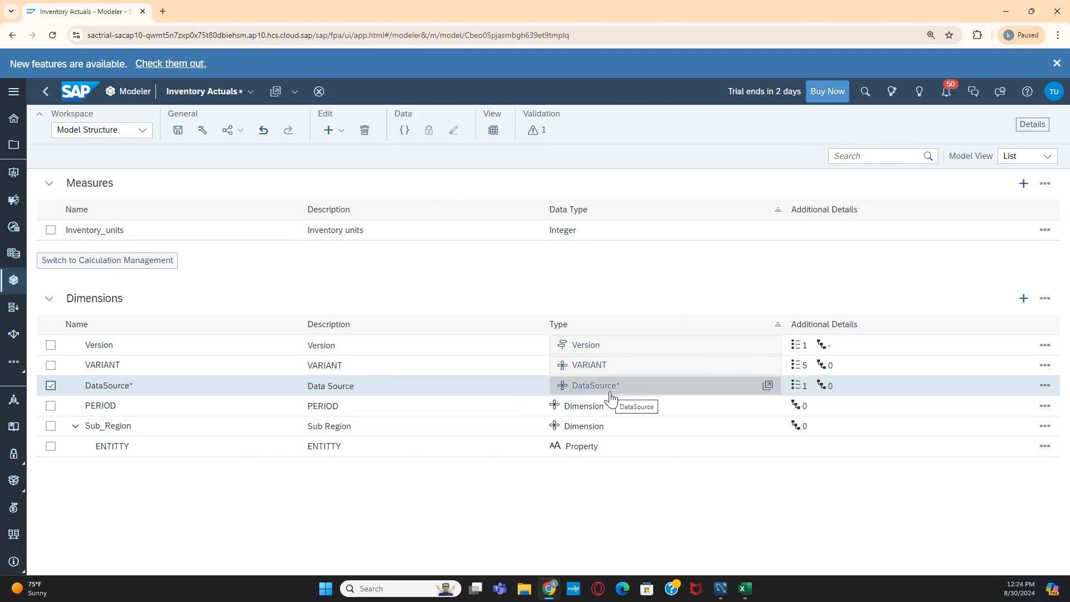
{"action": "left_click", "coordinate": [767, 385]}
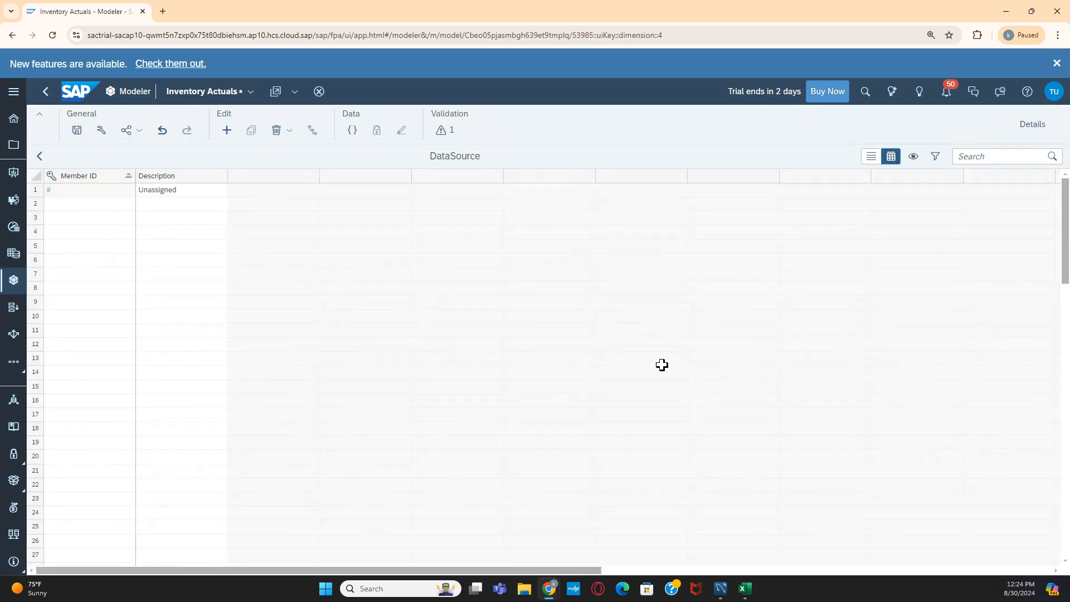
{"action": "left_click", "coordinate": [99, 208]}
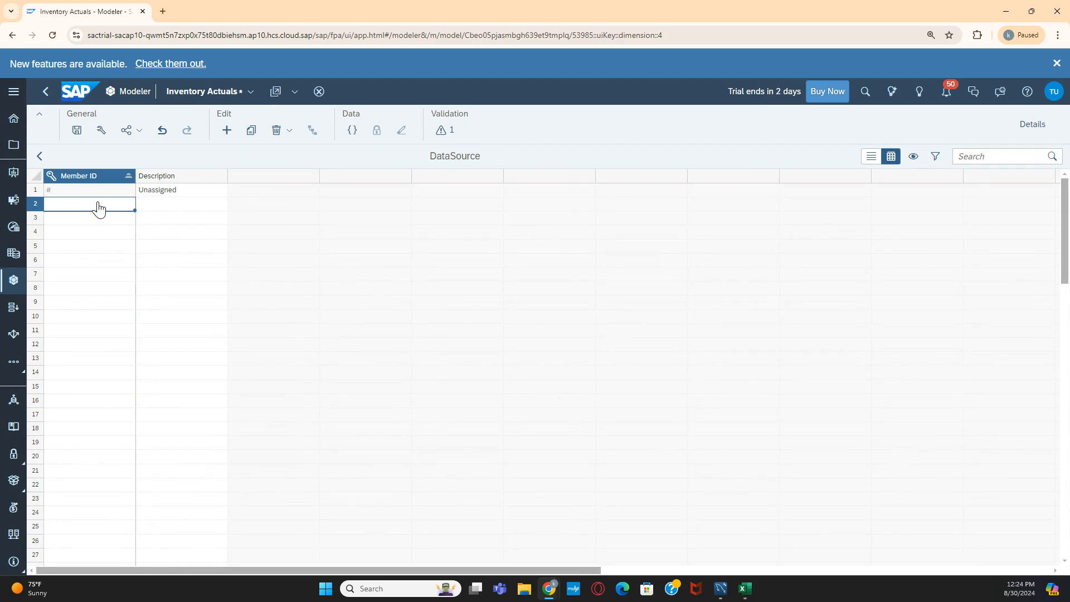
{"action": "type", "text": "FILE"}
{"action": "key", "text": "Tab"}
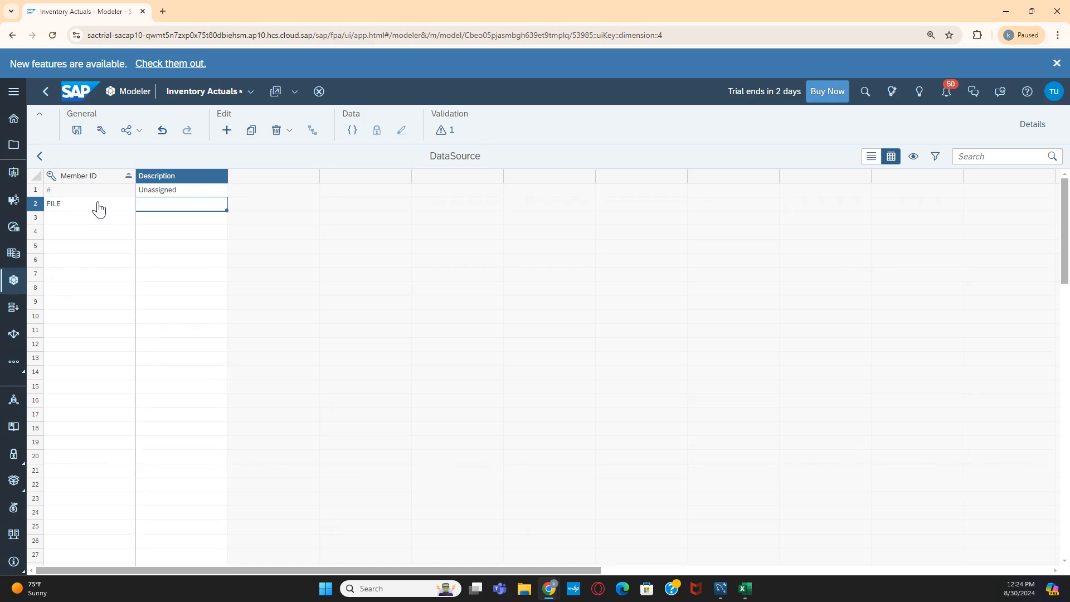
{"action": "type", "text": "FILE"}
Save the model with FILE as the default member for DataSource, and return to the model structure.
{"action": "left_click", "coordinate": [77, 131]}
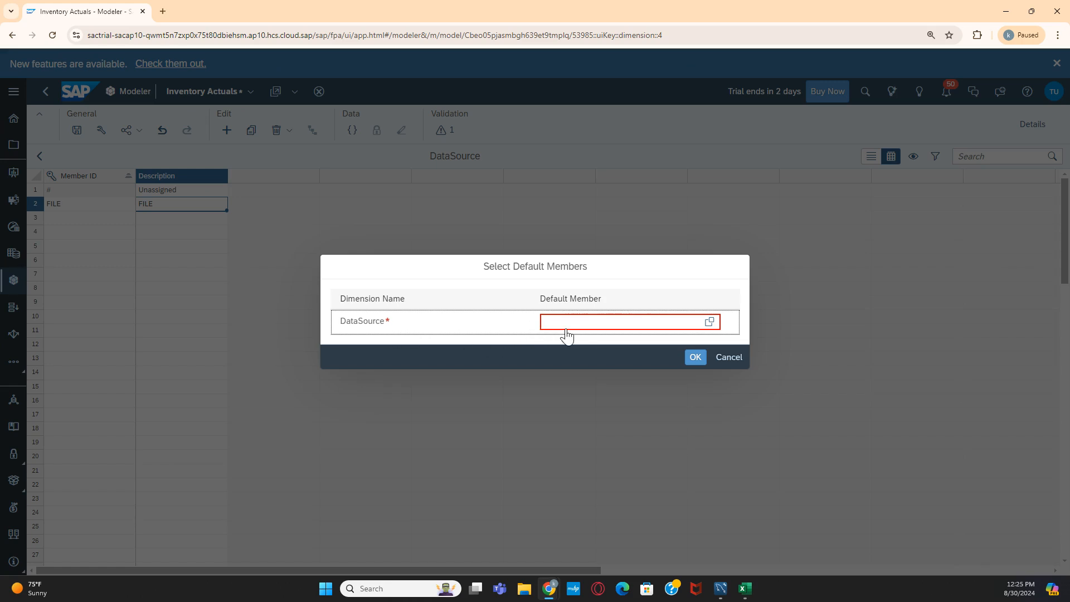
{"action": "left_click", "coordinate": [711, 325]}
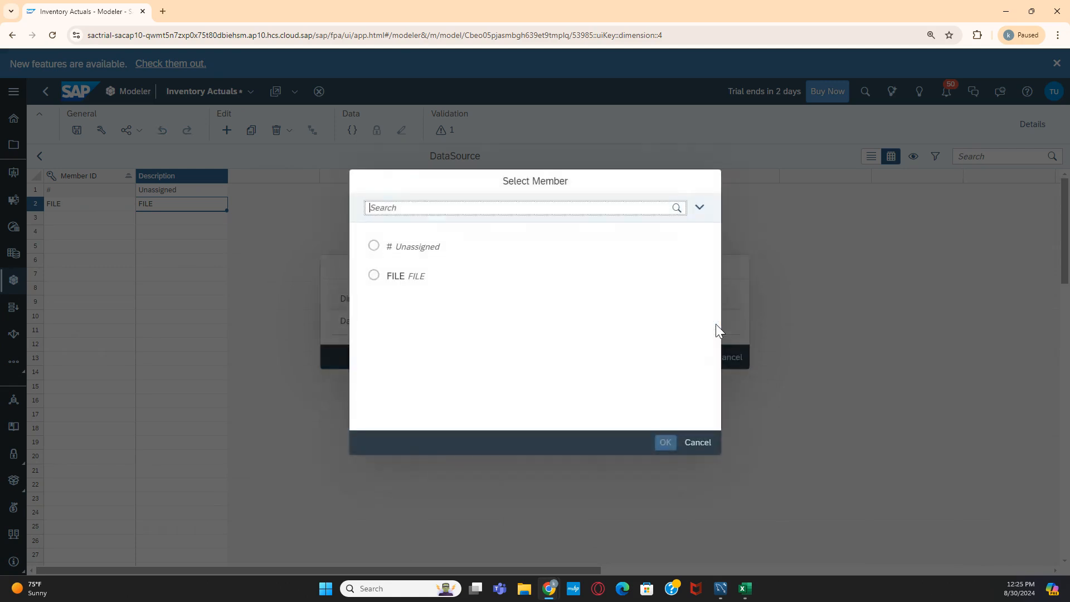
{"action": "left_click", "coordinate": [374, 275]}
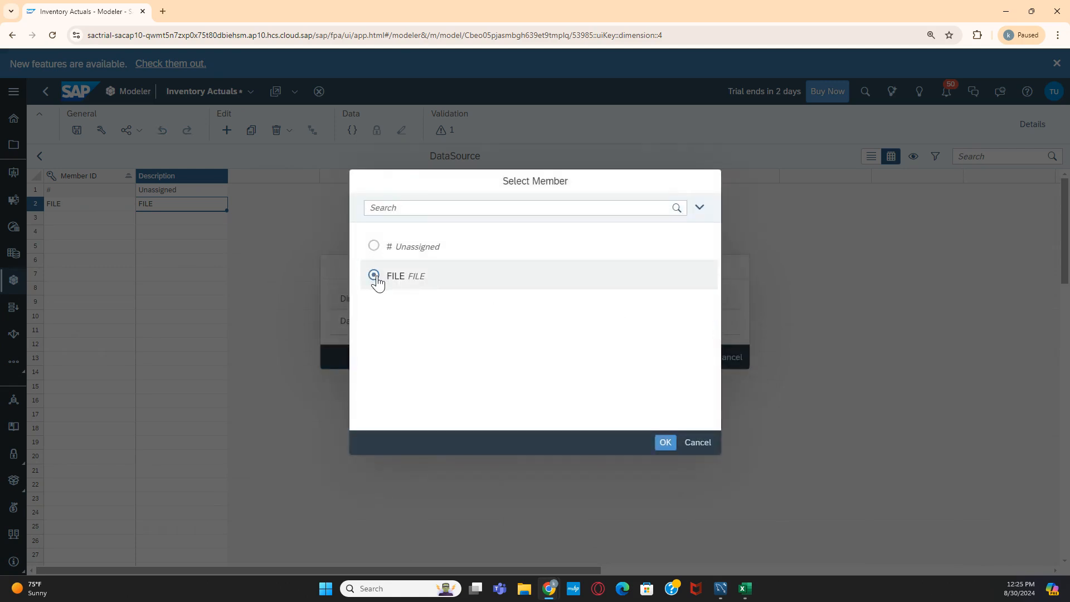
{"action": "left_click", "coordinate": [665, 443]}
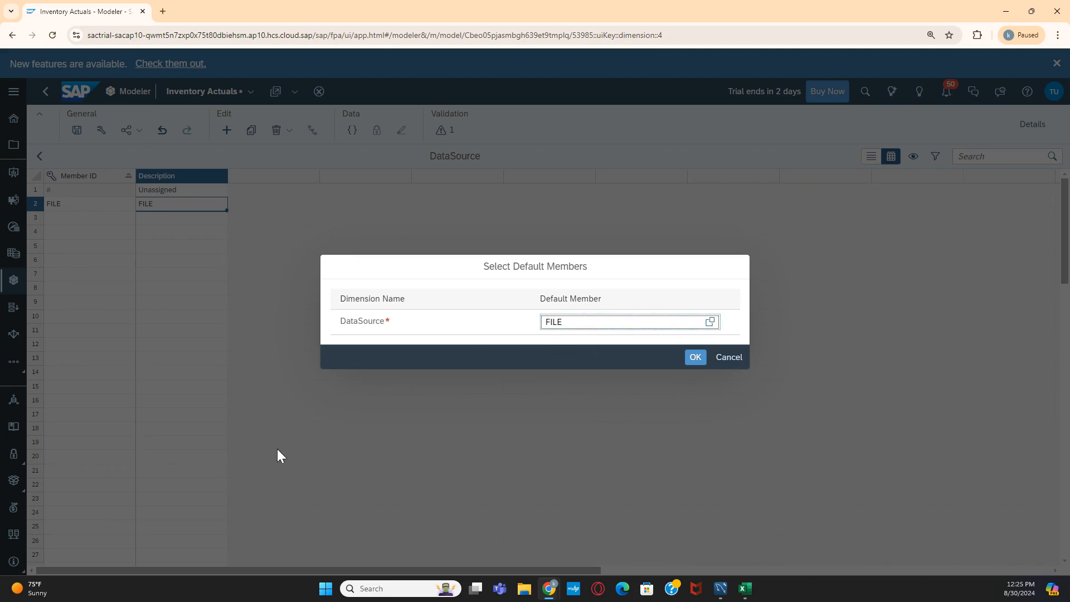
{"action": "left_click", "coordinate": [696, 360]}
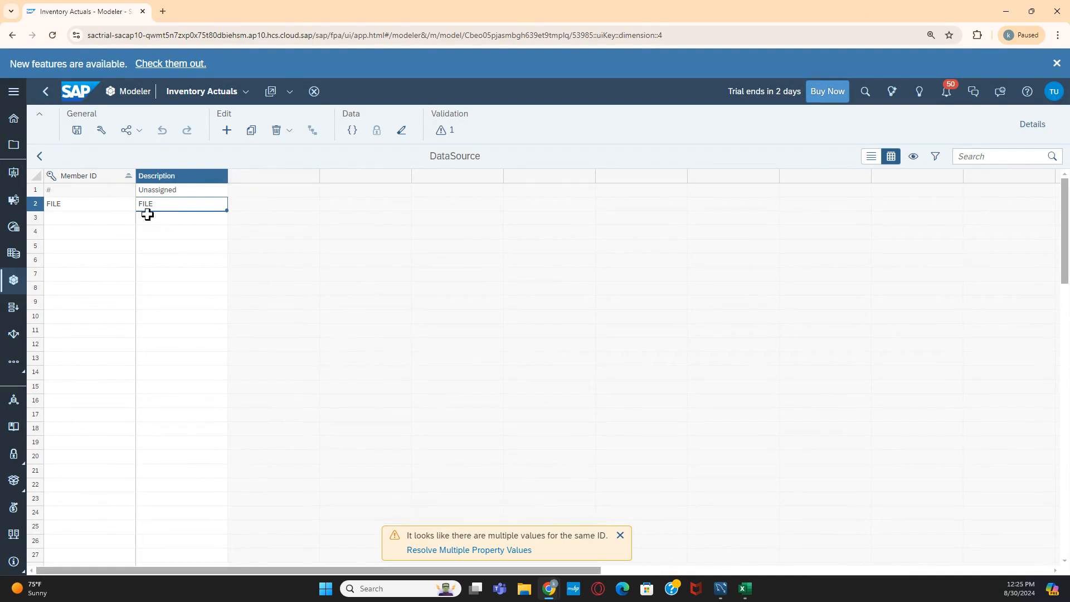
{"action": "left_click", "coordinate": [39, 158]}
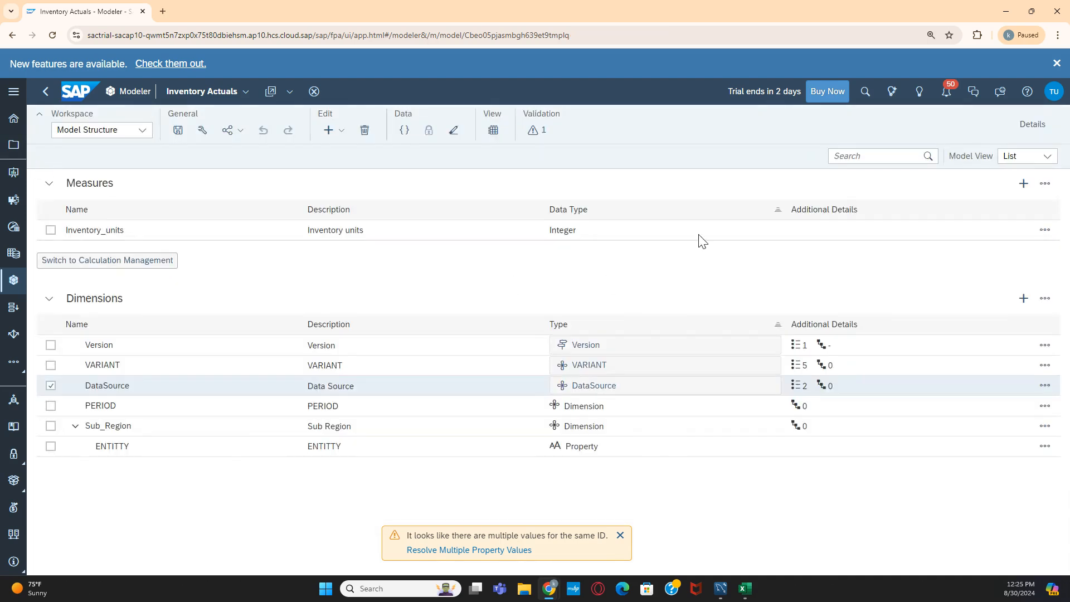
Show the Data Foundation preview and refresh it to check the DataSource column.
{"action": "left_click", "coordinate": [493, 137]}
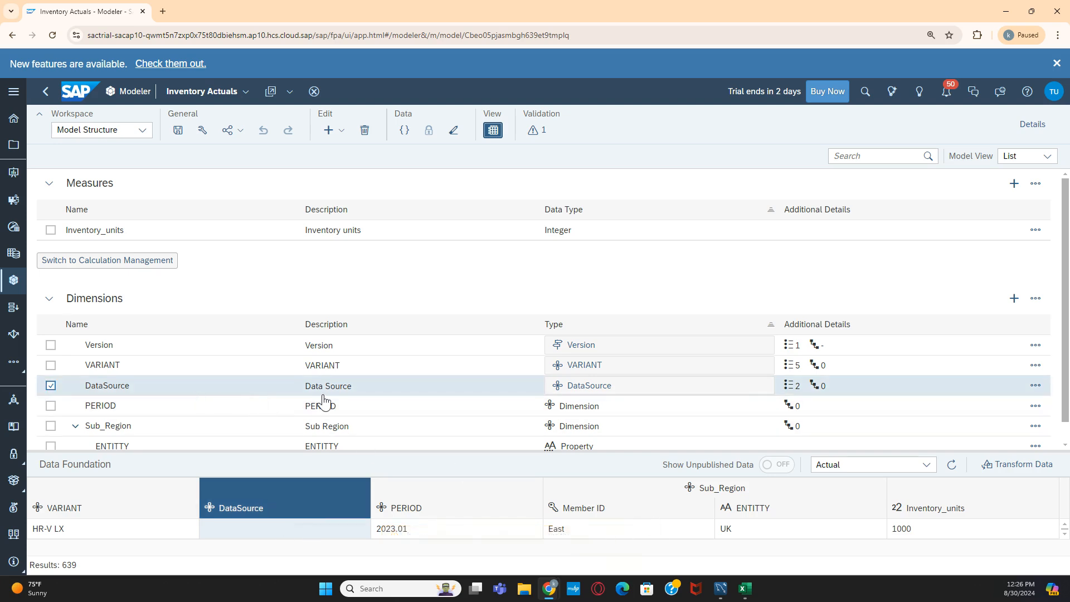
{"action": "scroll", "coordinate": [551, 401], "scroll_direction": "down", "scroll_amount": 1}
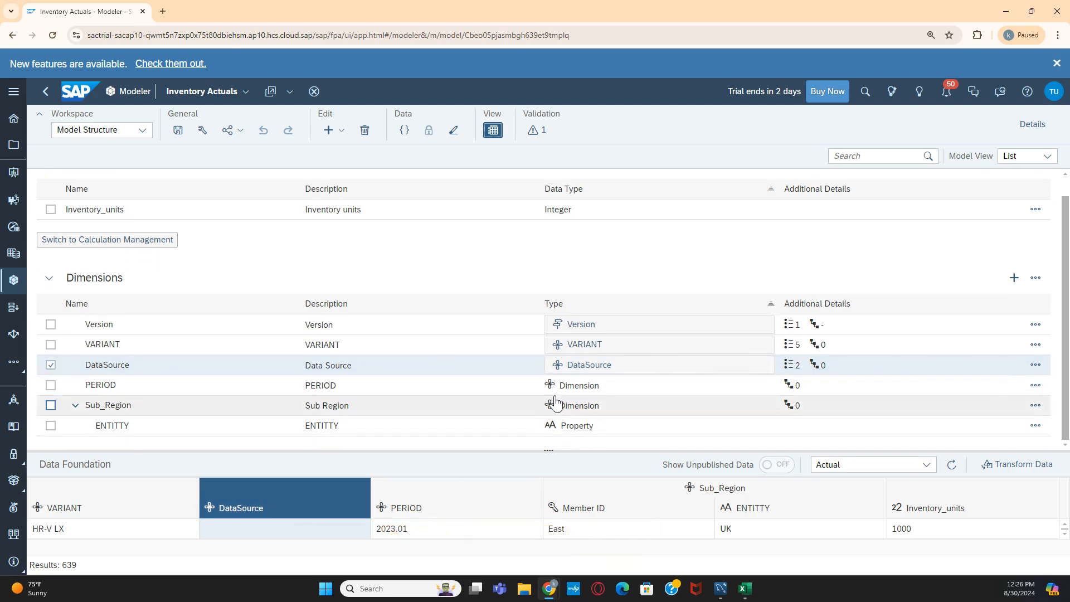
{"action": "left_click", "coordinate": [317, 531]}
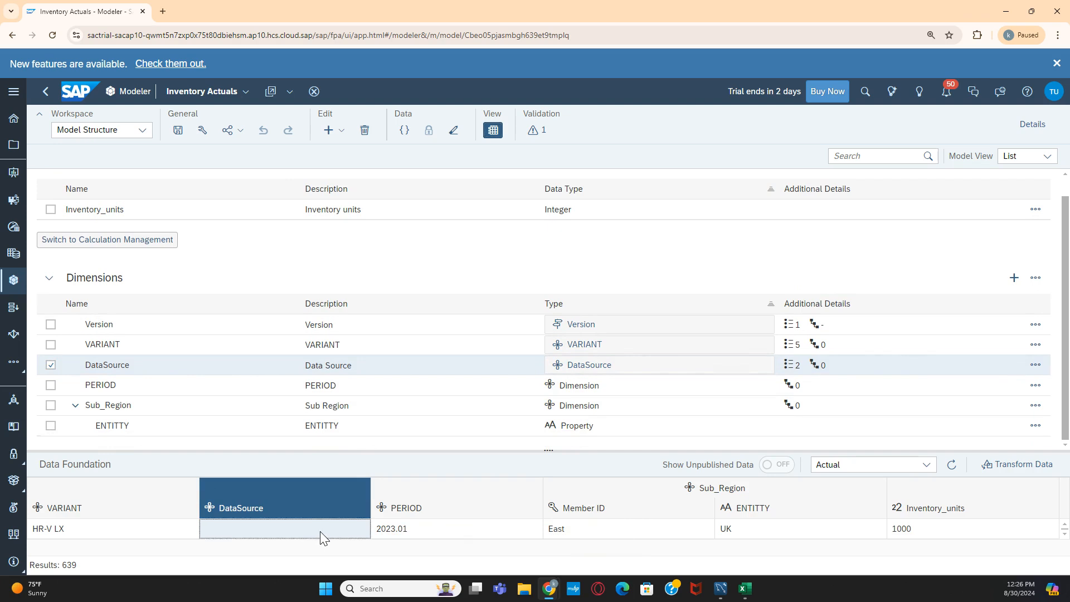
{"action": "left_click", "coordinate": [952, 465]}
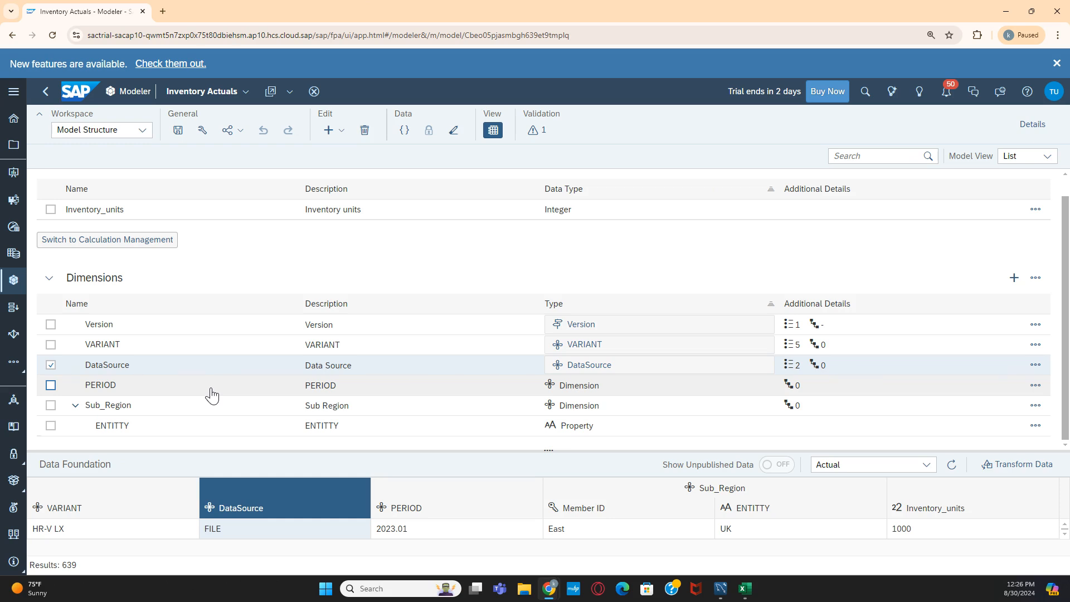
Review the Inventory Actuals_IND worksheet in Excel and return to the model in the browser.
{"action": "mouse_move", "coordinate": [745, 588]}
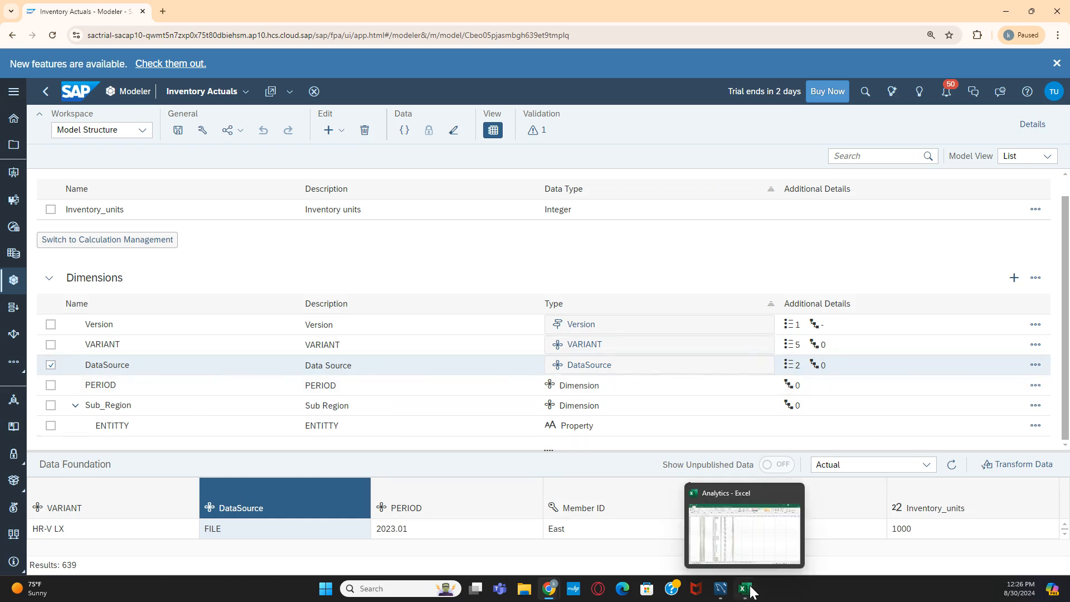
{"action": "left_click", "coordinate": [768, 543]}
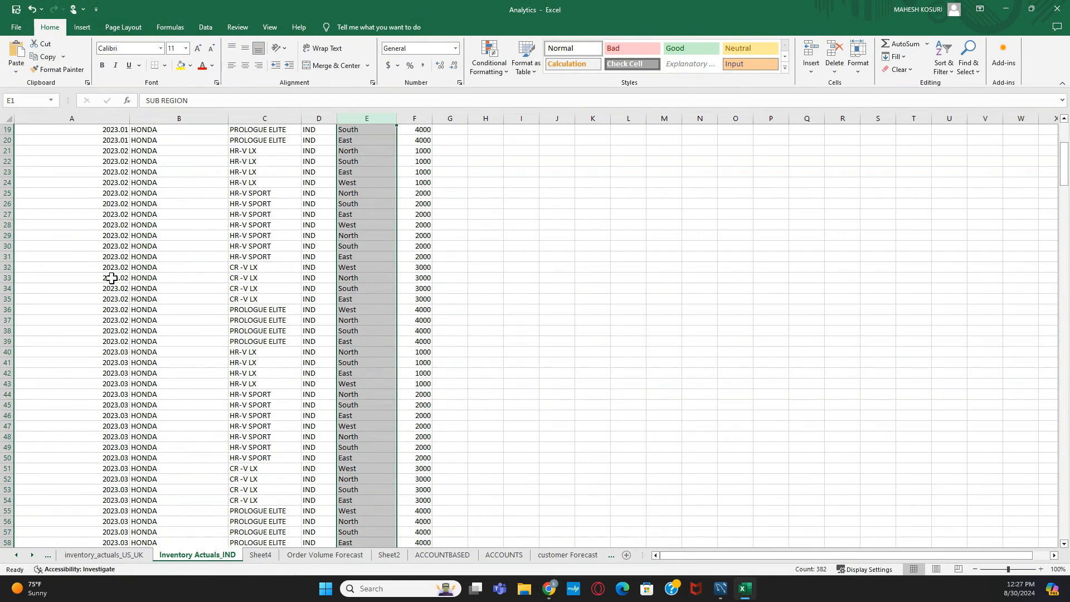
{"action": "left_click", "coordinate": [628, 329]}
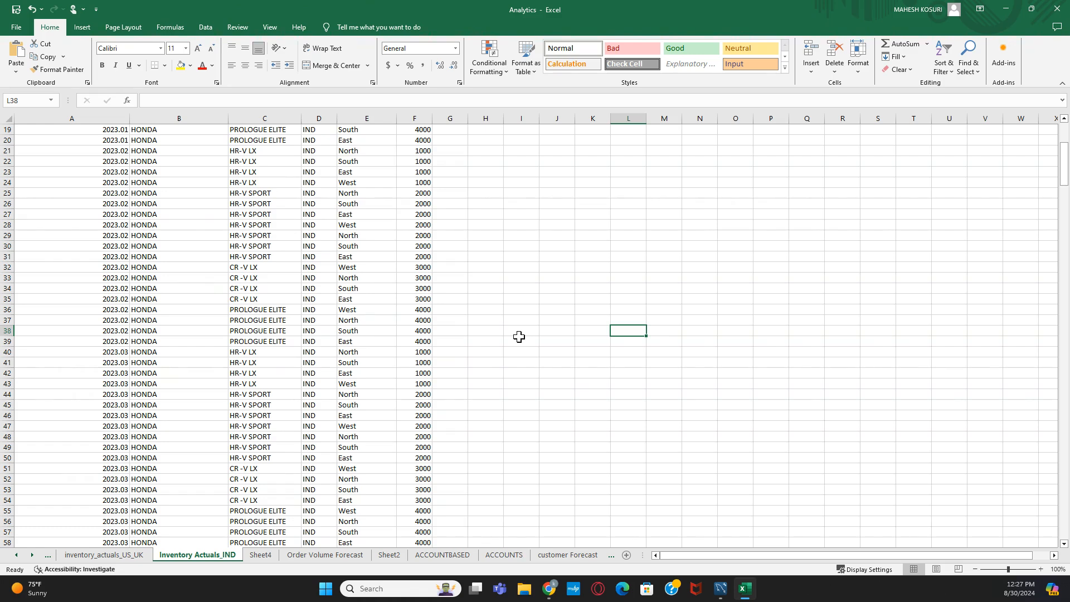
{"action": "mouse_move", "coordinate": [549, 588]}
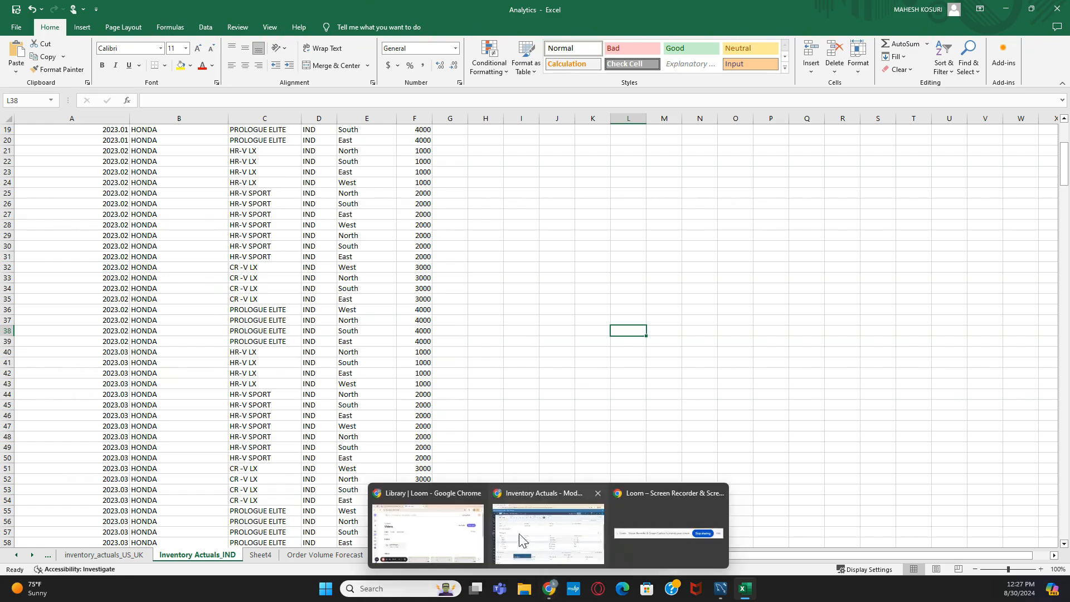
{"action": "left_click", "coordinate": [550, 546]}
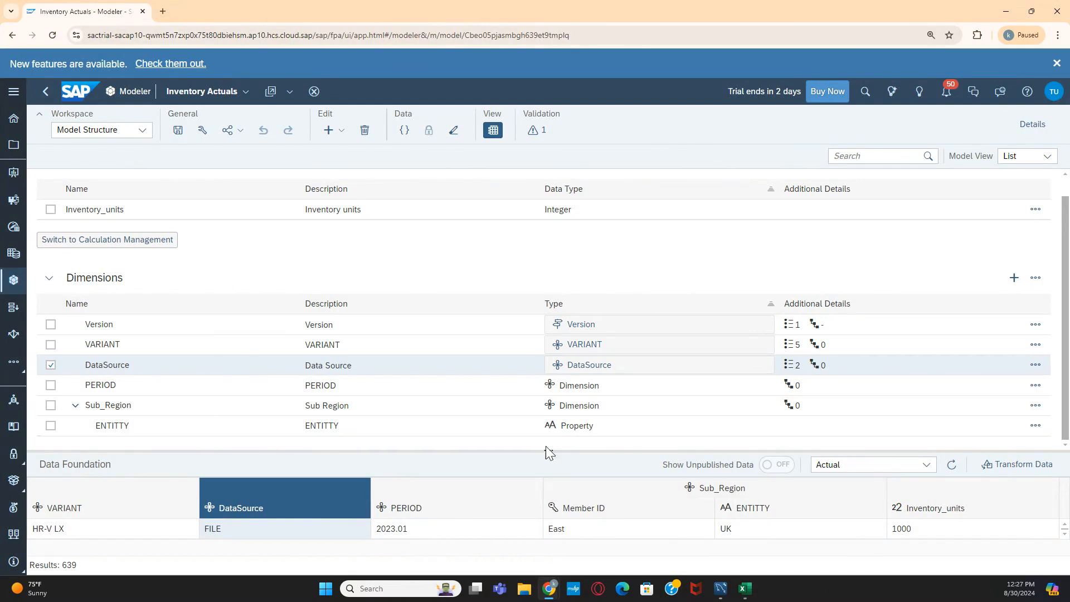
Switch to the Data Management workspace, hide the data timeline, and start an import job from a file.
{"action": "left_click", "coordinate": [140, 132]}
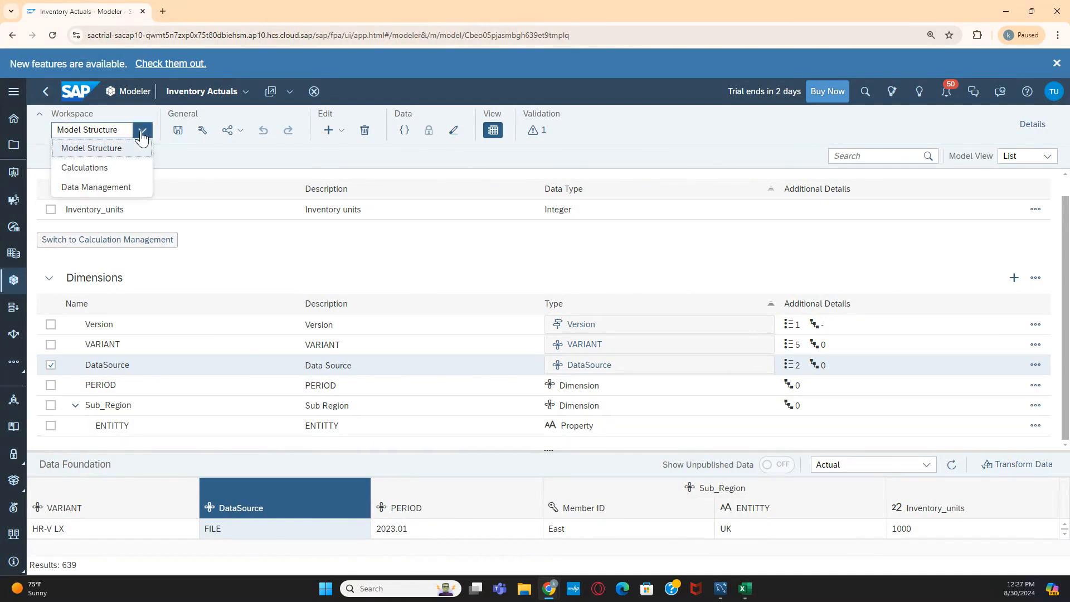
{"action": "left_click", "coordinate": [119, 194]}
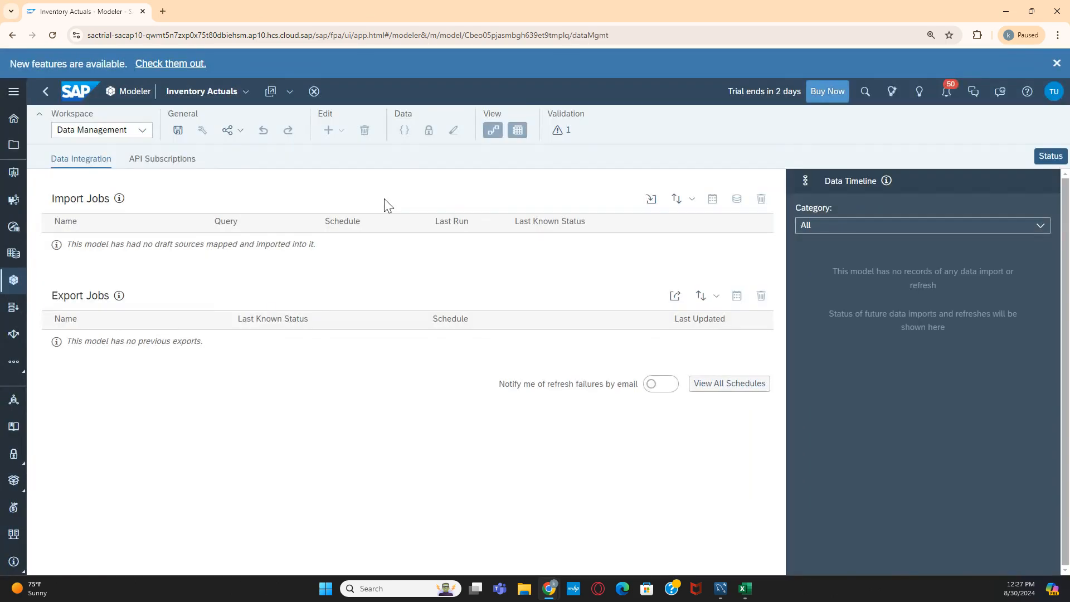
{"action": "left_click", "coordinate": [1051, 158]}
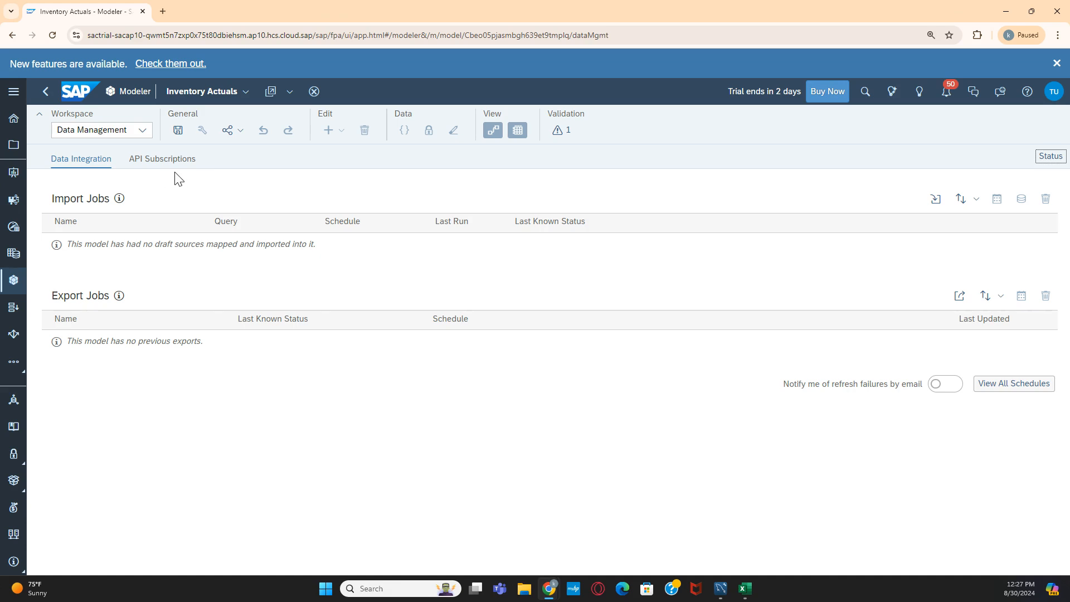
{"action": "left_click", "coordinate": [935, 199]}
{"action": "left_click", "coordinate": [483, 185]}
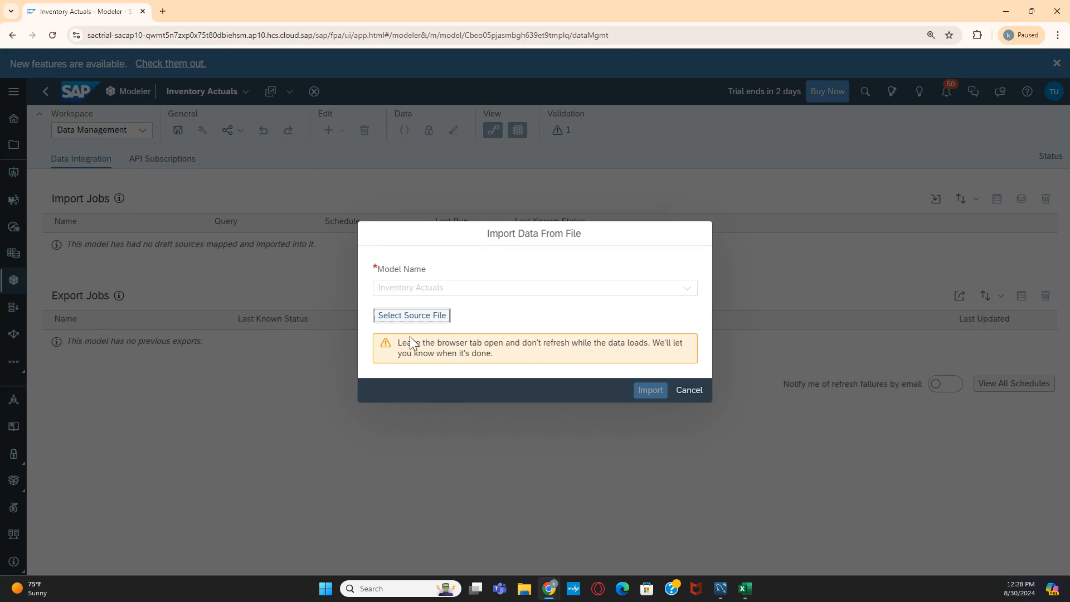
Try to open the Analytics workbook from the Desktop as the import's source file.
{"action": "left_click", "coordinate": [437, 318]}
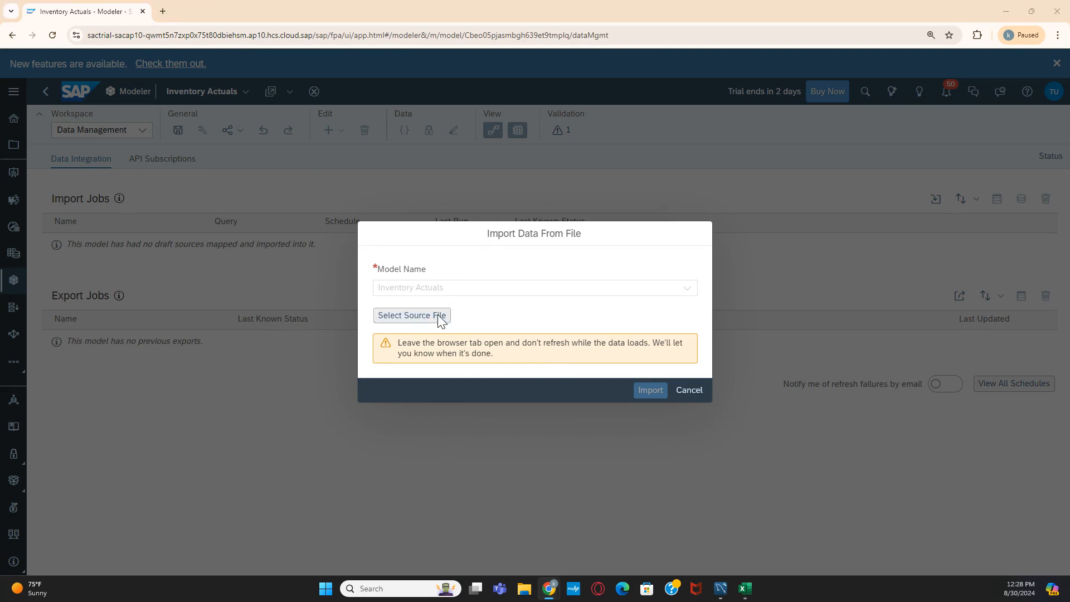
{"action": "left_click", "coordinate": [129, 92]}
{"action": "left_click", "coordinate": [468, 249]}
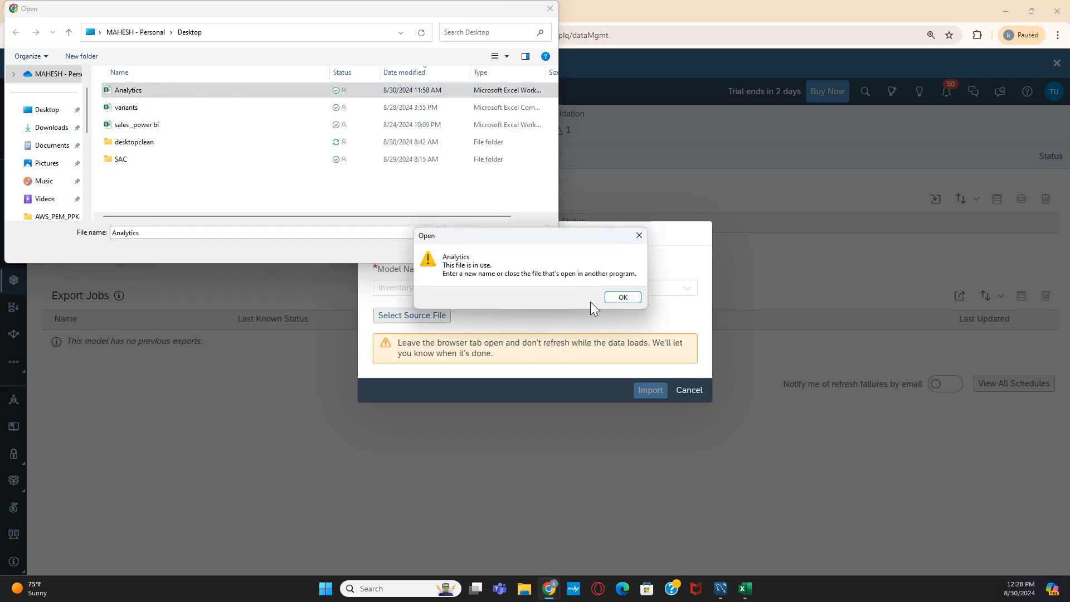
{"action": "left_click", "coordinate": [622, 297]}
Save and close the Analytics workbook in Excel, and load it as the import's source file.
{"action": "left_click", "coordinate": [745, 588]}
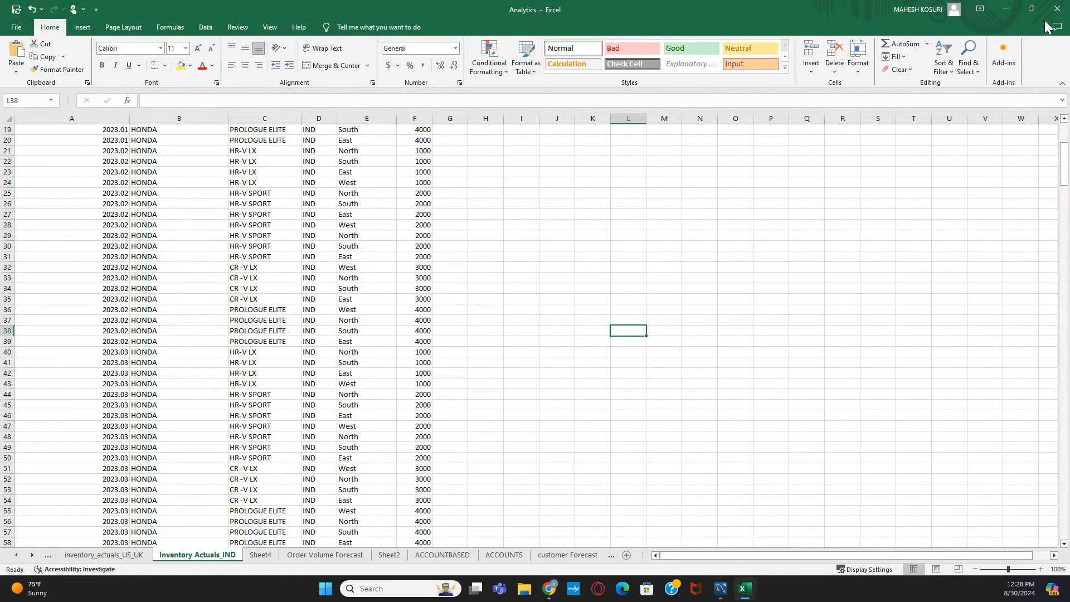
{"action": "left_click", "coordinate": [1057, 8]}
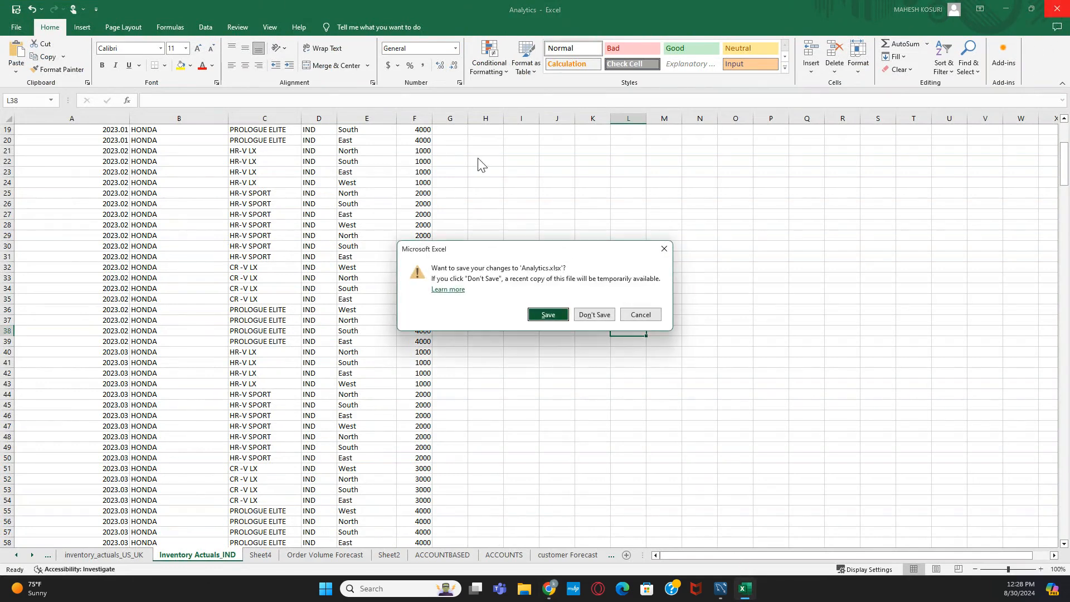
{"action": "left_click", "coordinate": [560, 316]}
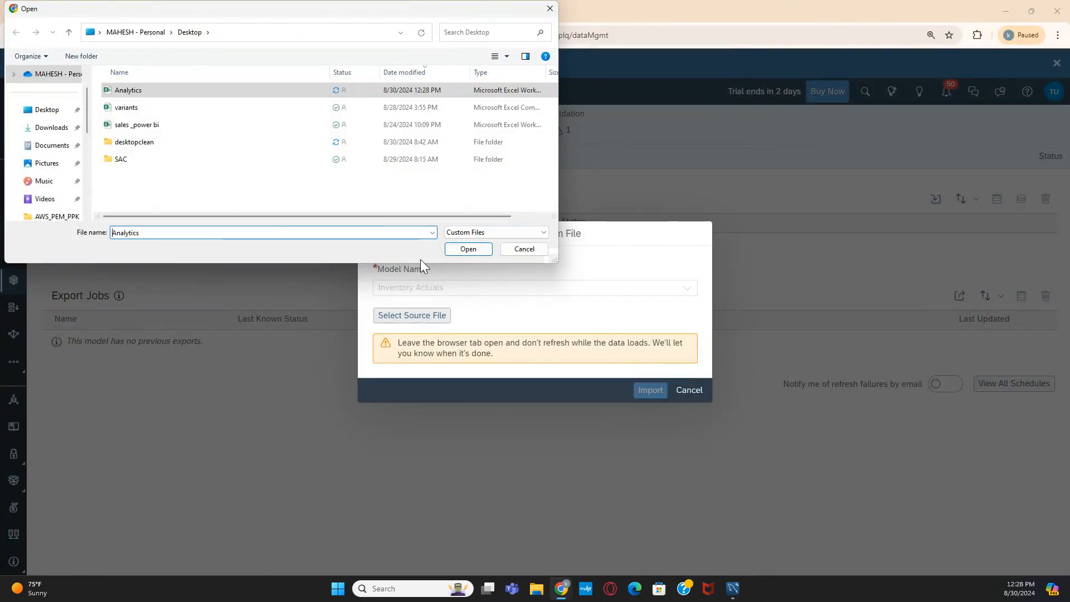
{"action": "left_click", "coordinate": [461, 251]}
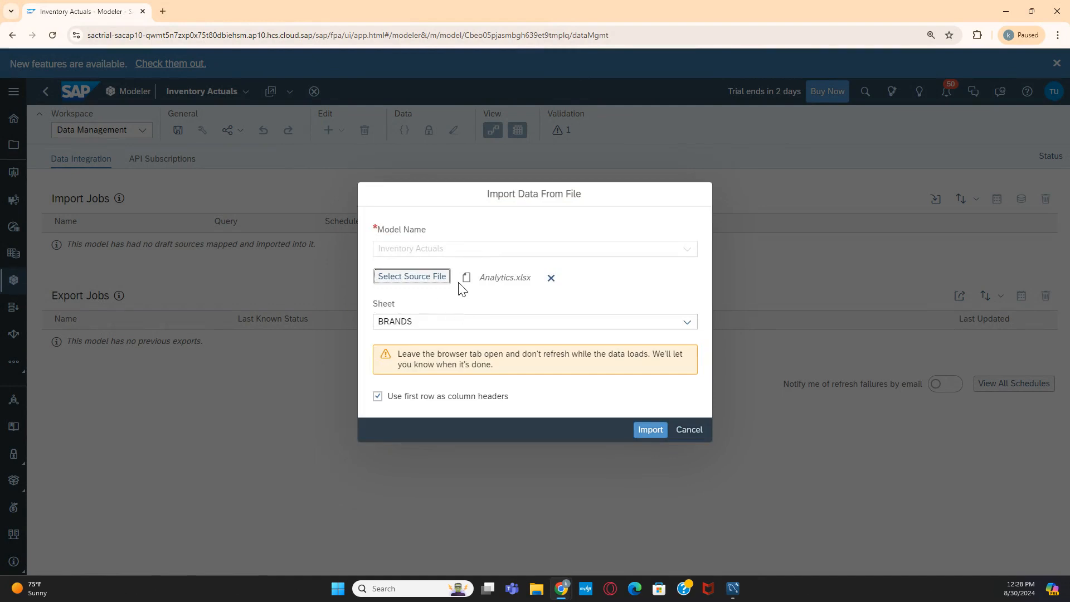
Import the Inventory Actuals_IND sheet with its first row used as column headers.
{"action": "left_click", "coordinate": [686, 321]}
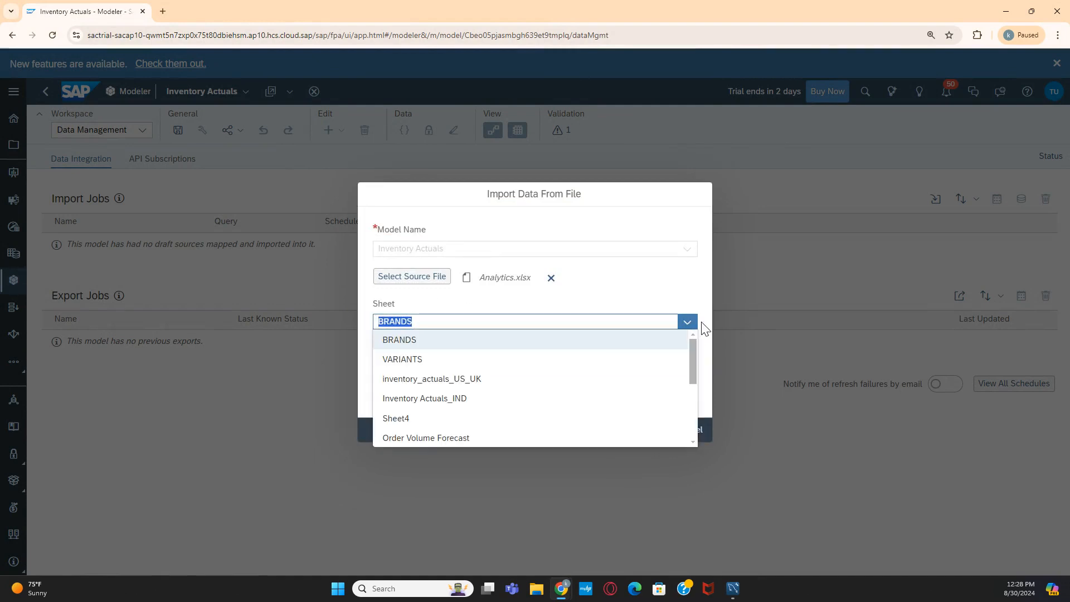
{"action": "left_click", "coordinate": [436, 399]}
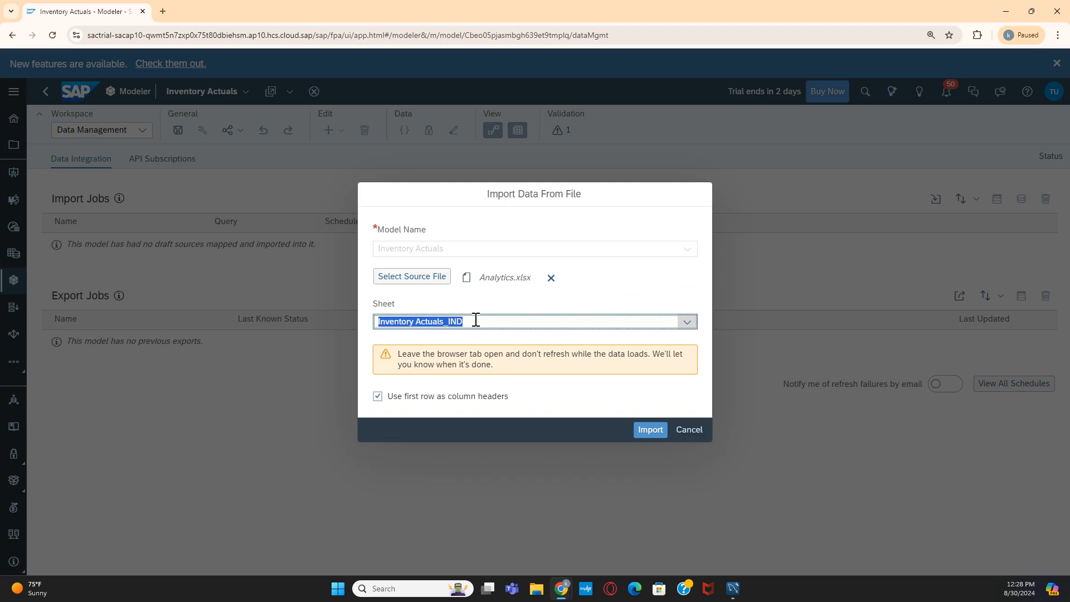
{"action": "left_click", "coordinate": [649, 430]}
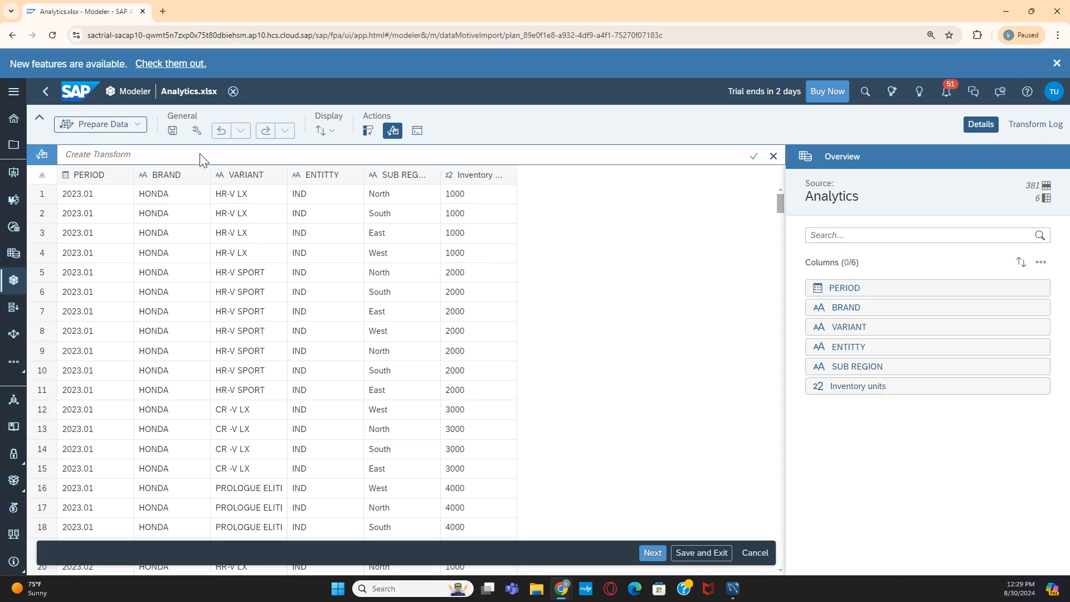
Go to the Map to Facts stage and map the ENTITTY source column to the (Sub_Region) ENTITTY target.
{"action": "left_click", "coordinate": [138, 126]}
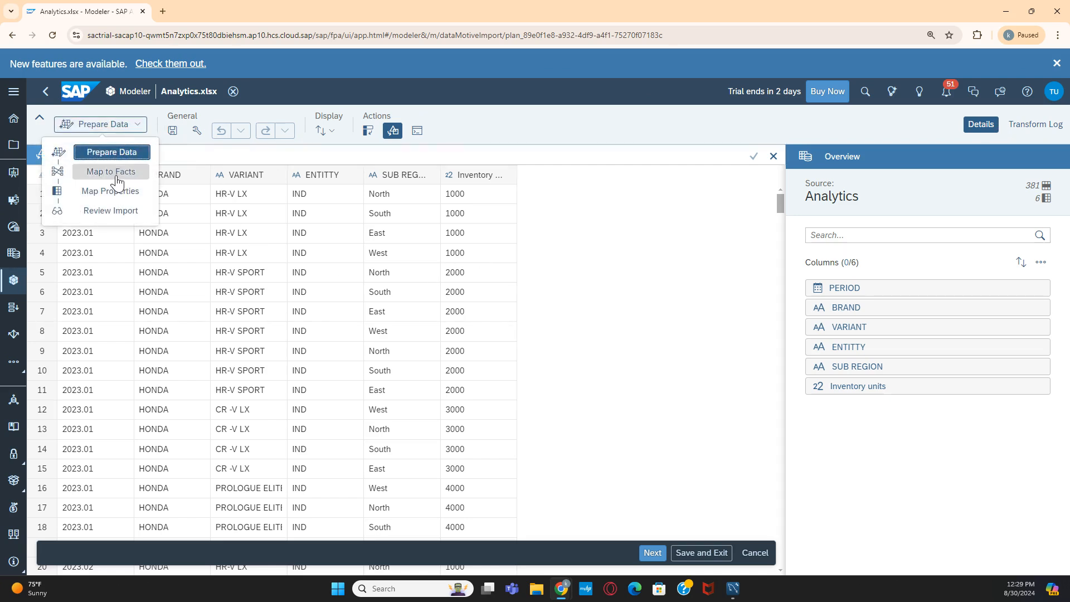
{"action": "left_click", "coordinate": [117, 168]}
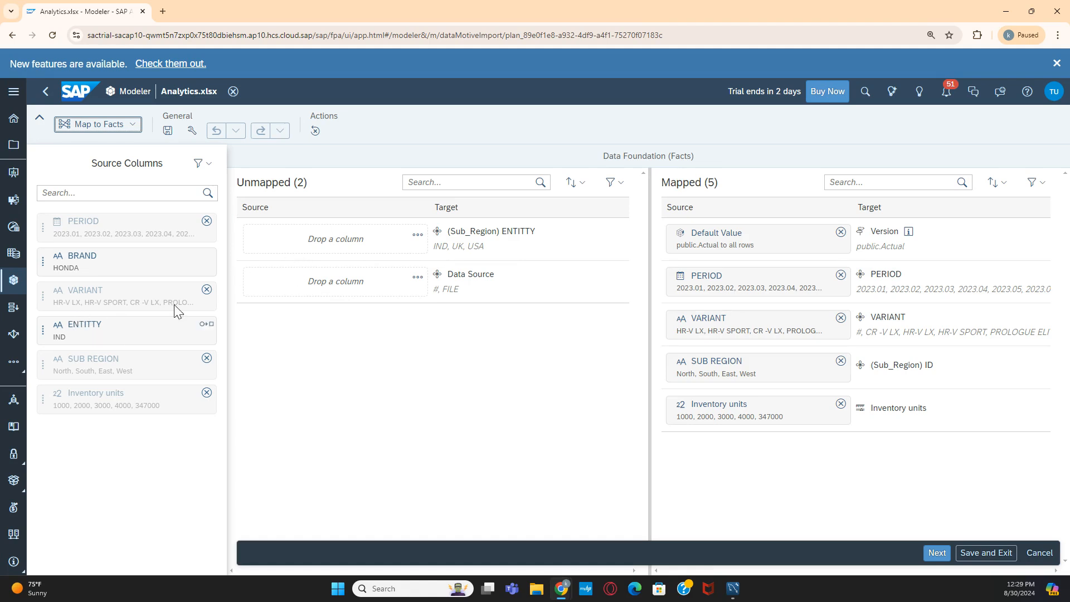
{"action": "left_click_drag", "start_coordinate": [91, 327], "coordinate": [335, 237]}
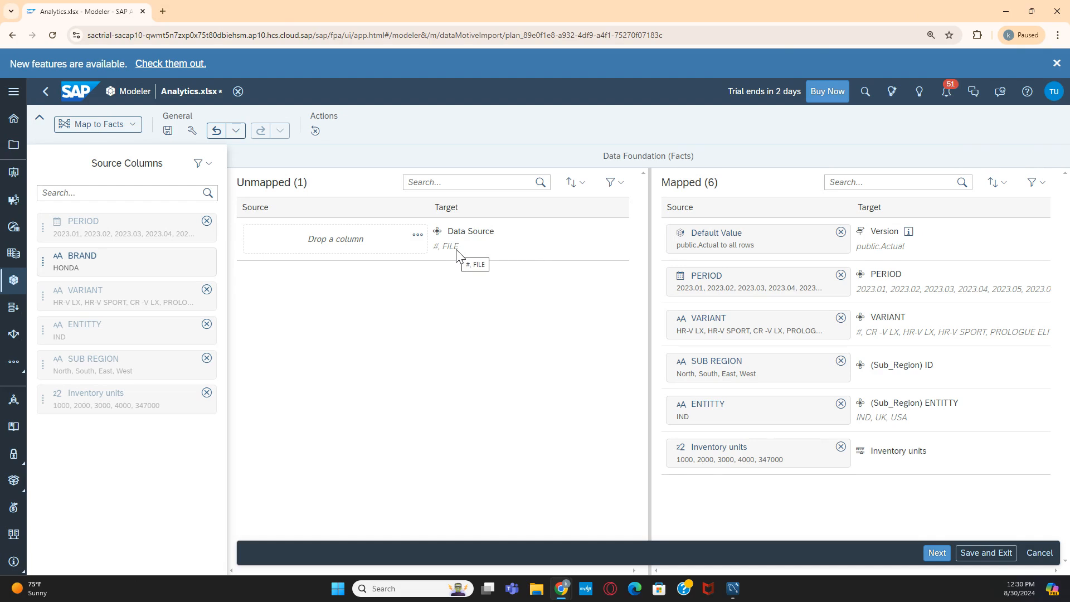
Set FILE as the default value for the unmapped Data Source target.
{"action": "left_click", "coordinate": [415, 236]}
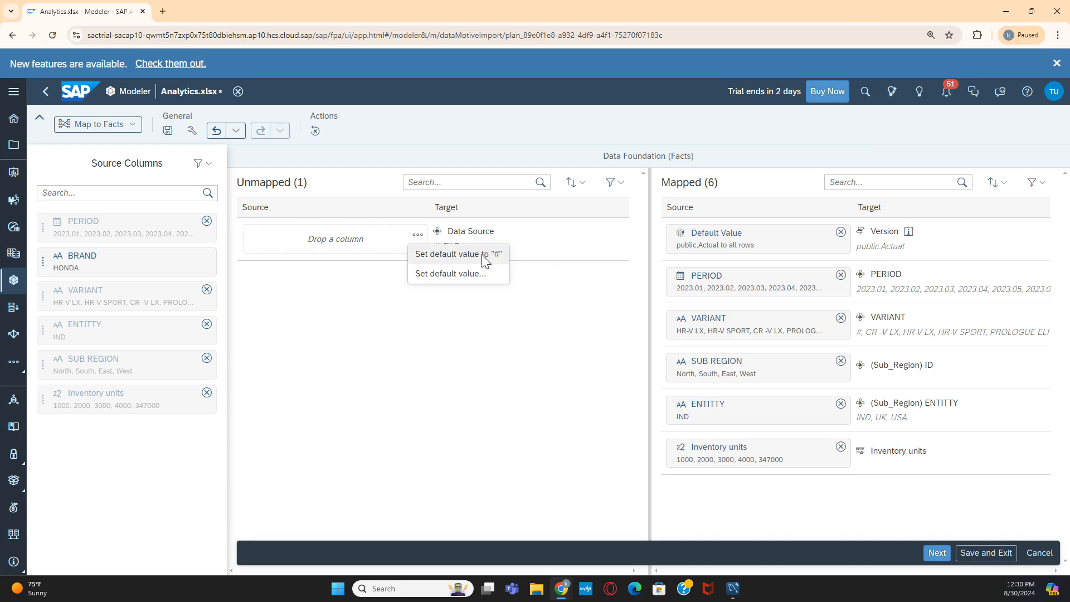
{"action": "left_click", "coordinate": [462, 272]}
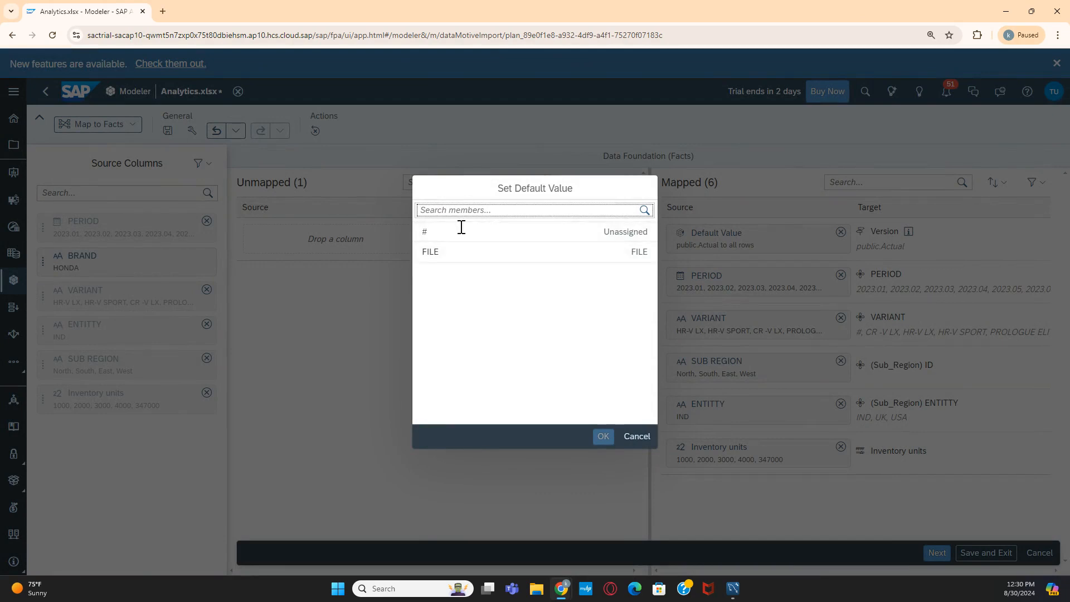
{"action": "left_click", "coordinate": [437, 256]}
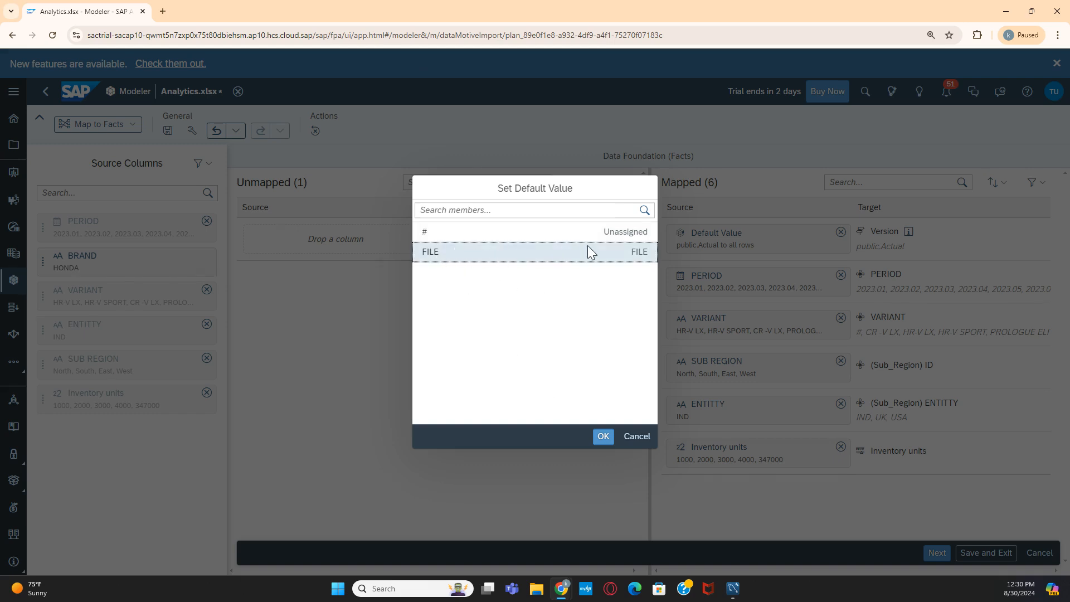
{"action": "left_click", "coordinate": [603, 437]}
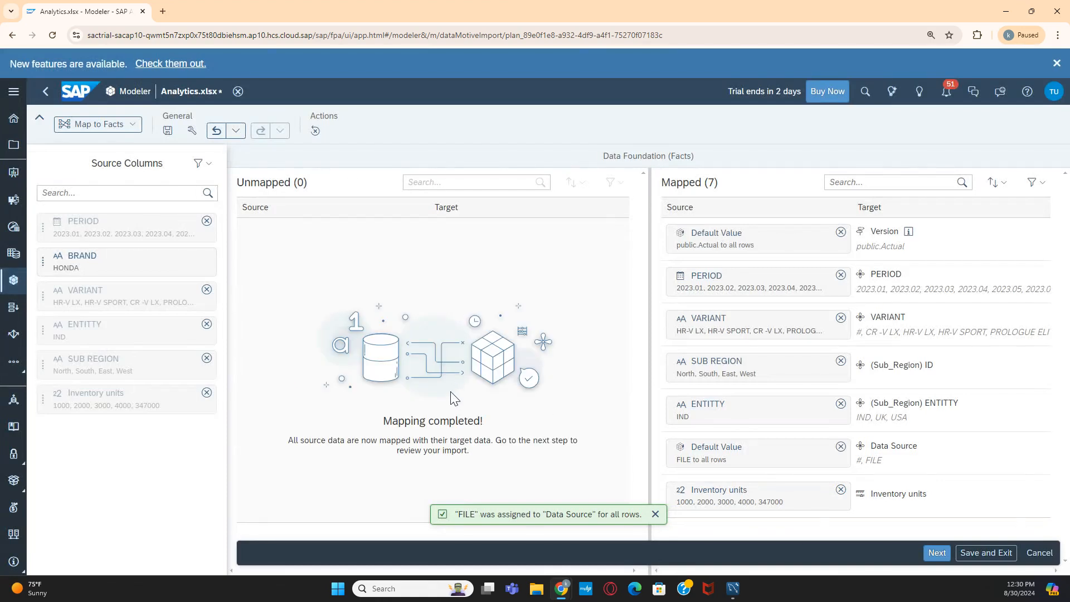
Map the BRAND source column to the VARIANT dimension's BRAND property, and run the import with the Update method.
{"action": "left_click", "coordinate": [937, 554]}
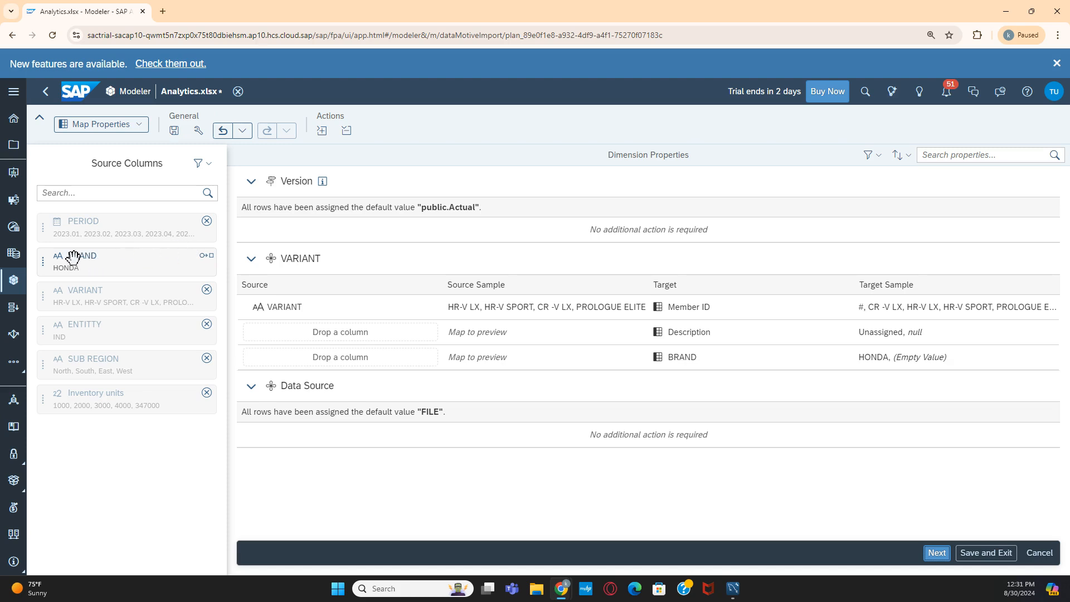
{"action": "left_click_drag", "start_coordinate": [73, 257], "coordinate": [335, 356]}
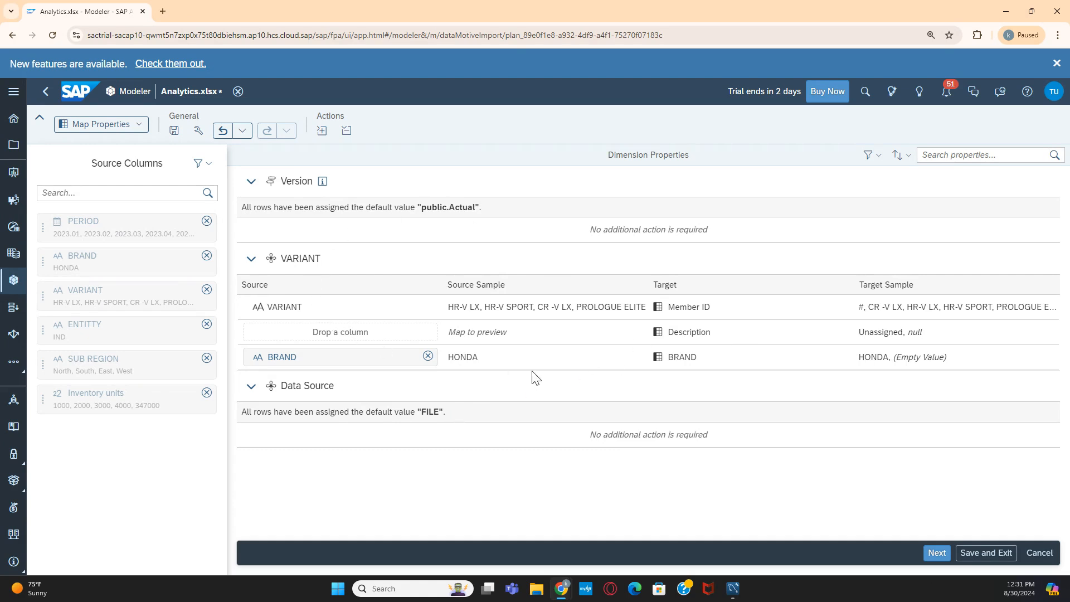
{"action": "left_click", "coordinate": [936, 552]}
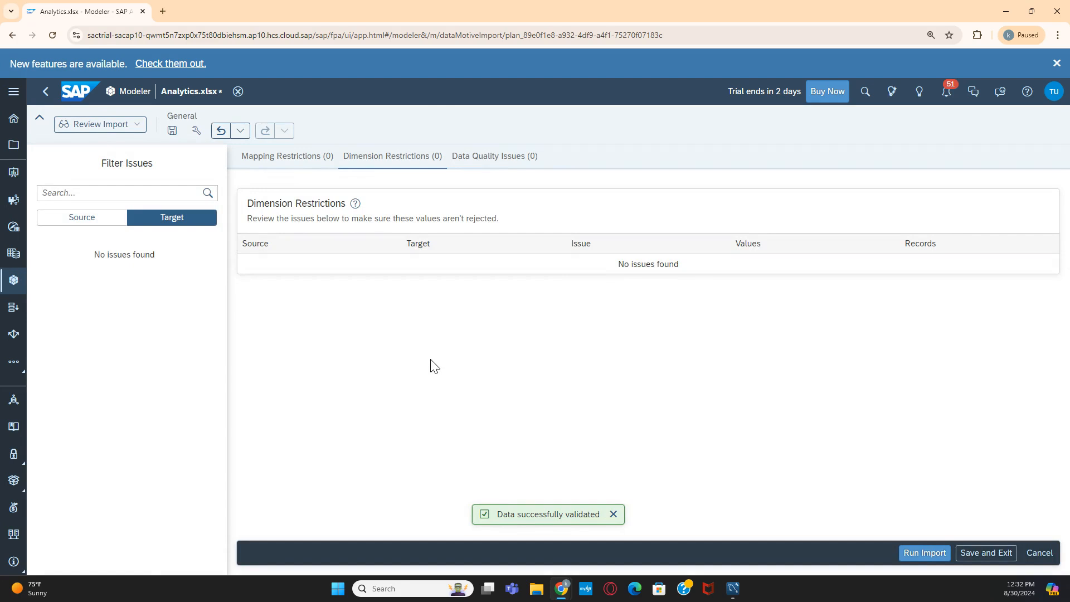
{"action": "left_click", "coordinate": [932, 554]}
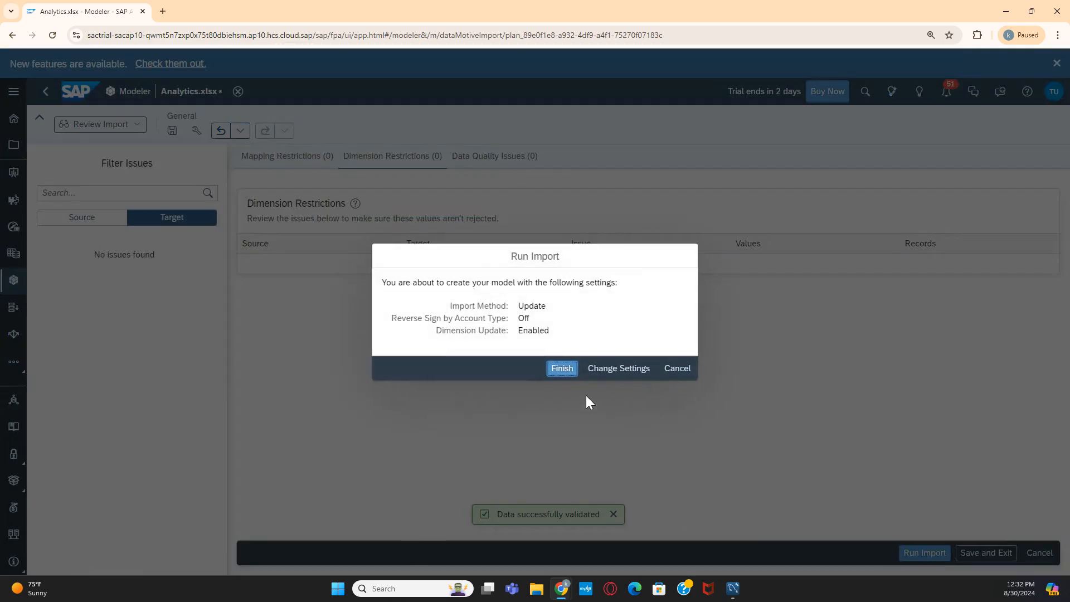
{"action": "left_click", "coordinate": [562, 368]}
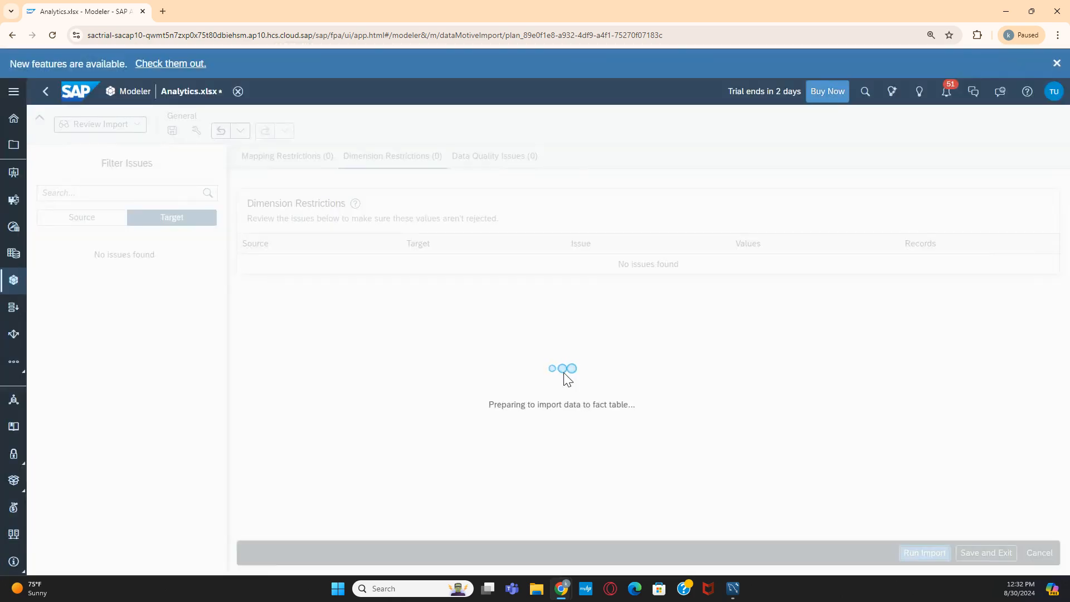
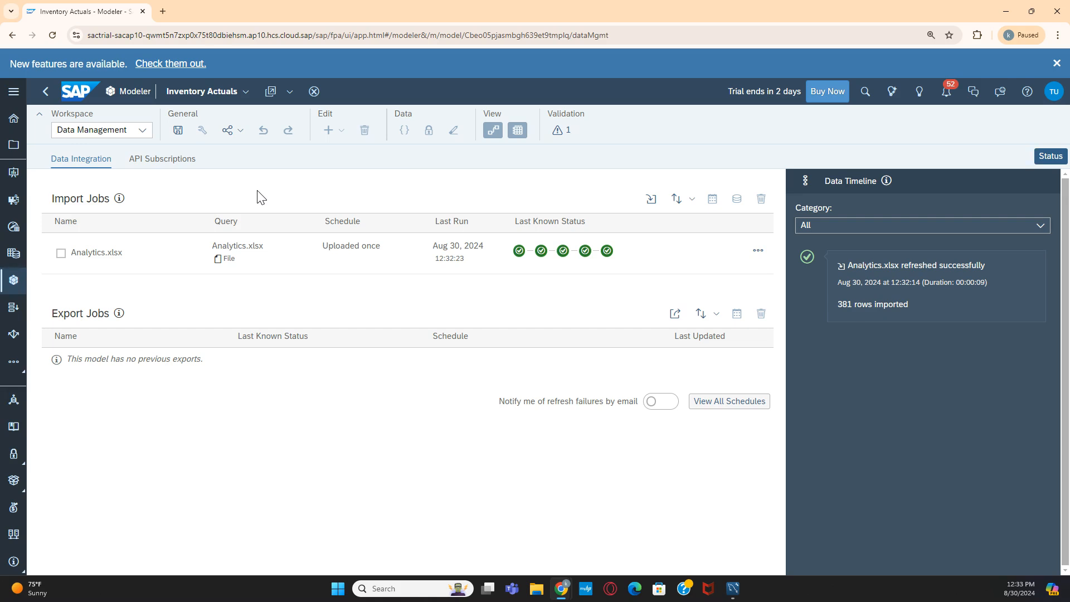
Create a new Canvas story using the Optimized Design Experience.
{"action": "left_click", "coordinate": [9, 178]}
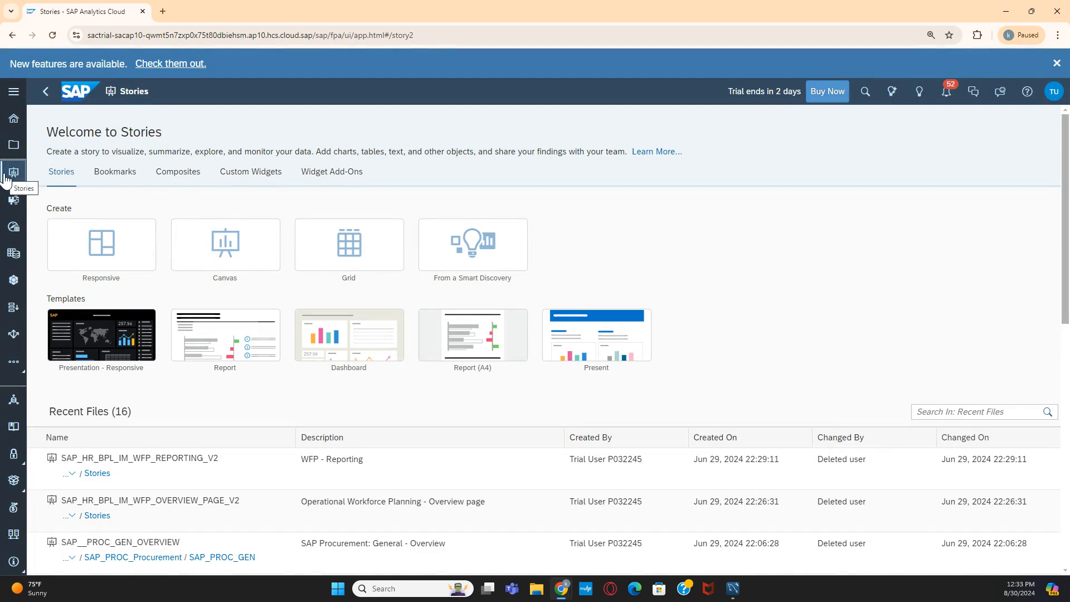
{"action": "left_click", "coordinate": [227, 246]}
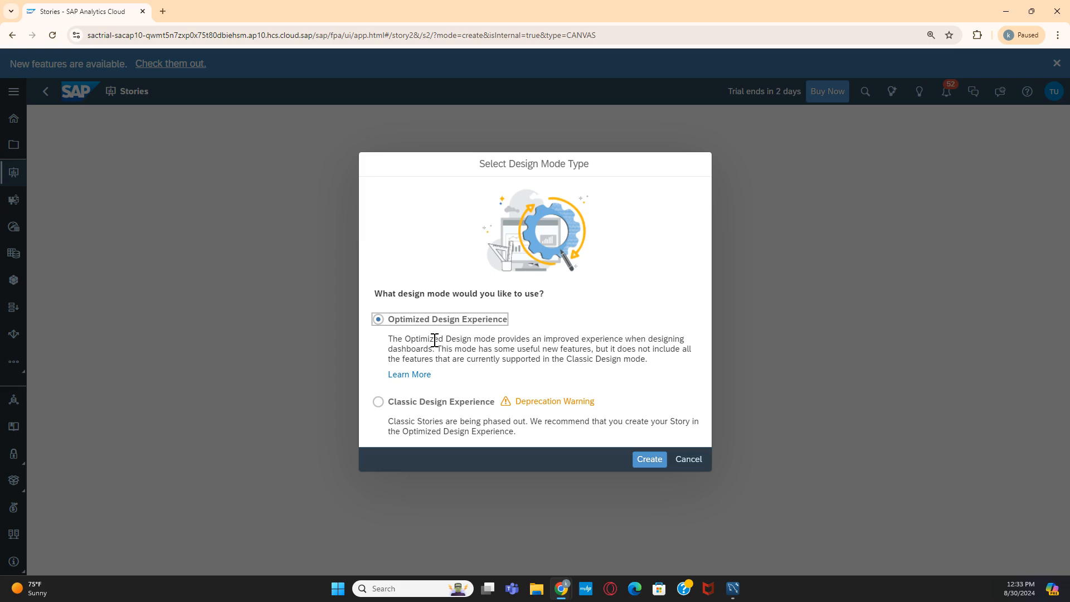
{"action": "left_click", "coordinate": [648, 460]}
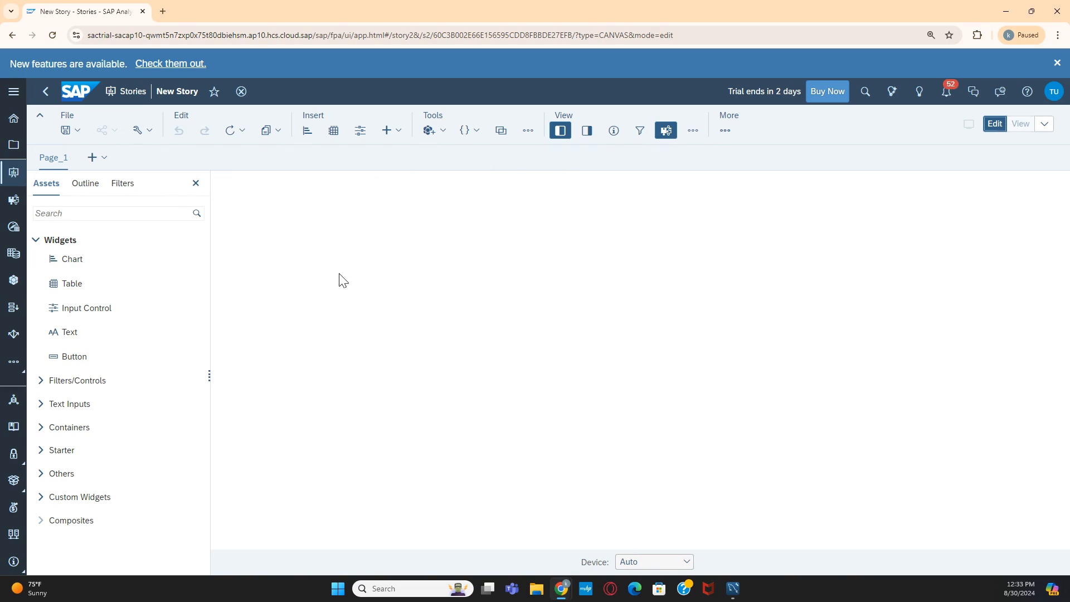
Add a table to the story page based on the existing Inventory Actuals model.
{"action": "left_click_drag", "start_coordinate": [71, 282], "coordinate": [268, 201]}
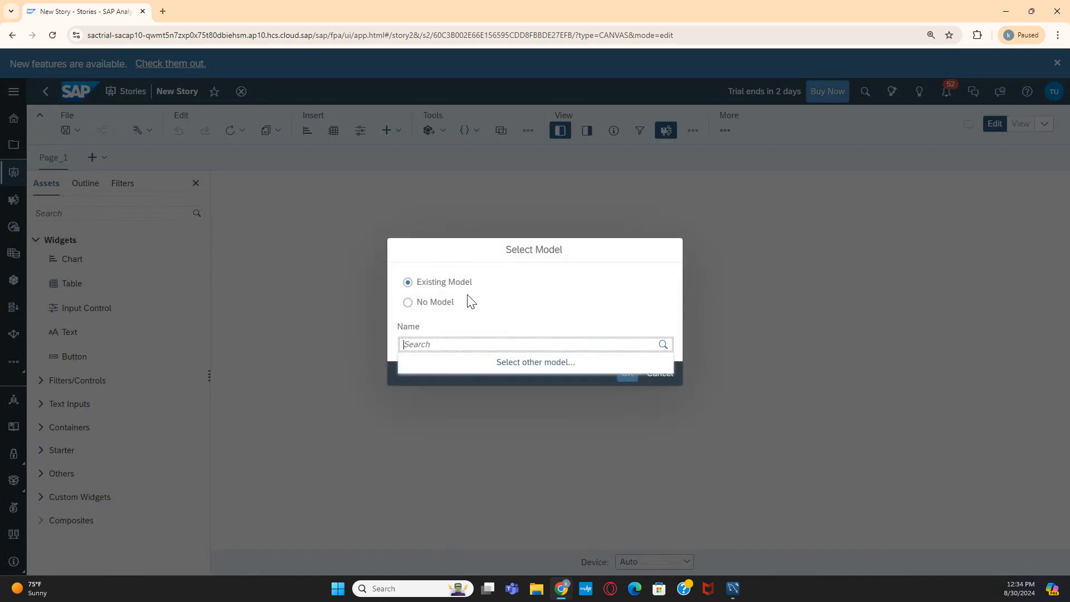
{"action": "left_click", "coordinate": [533, 369]}
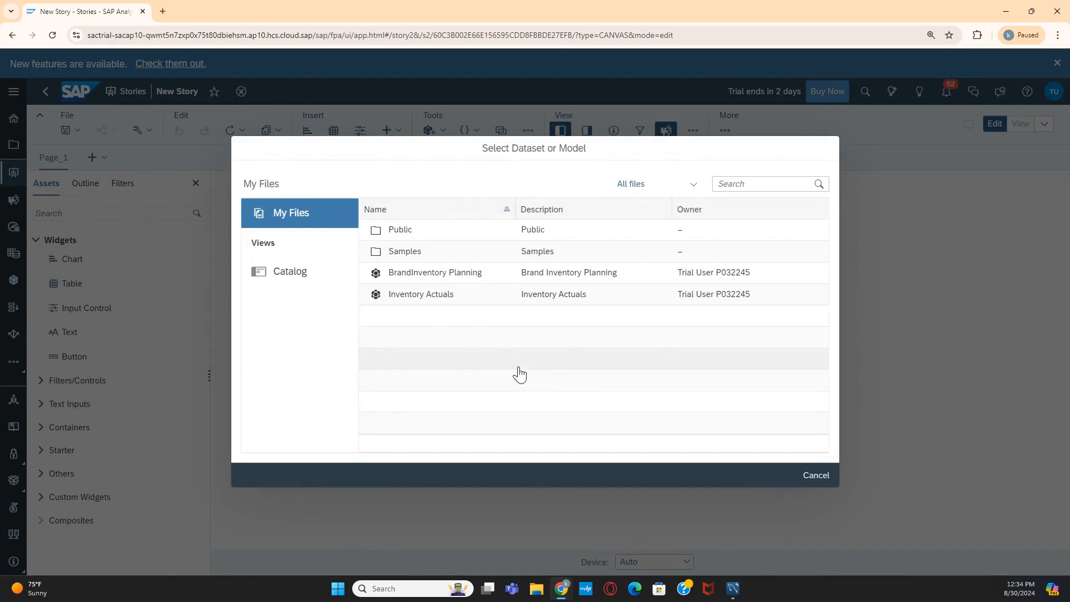
{"action": "left_click", "coordinate": [434, 301]}
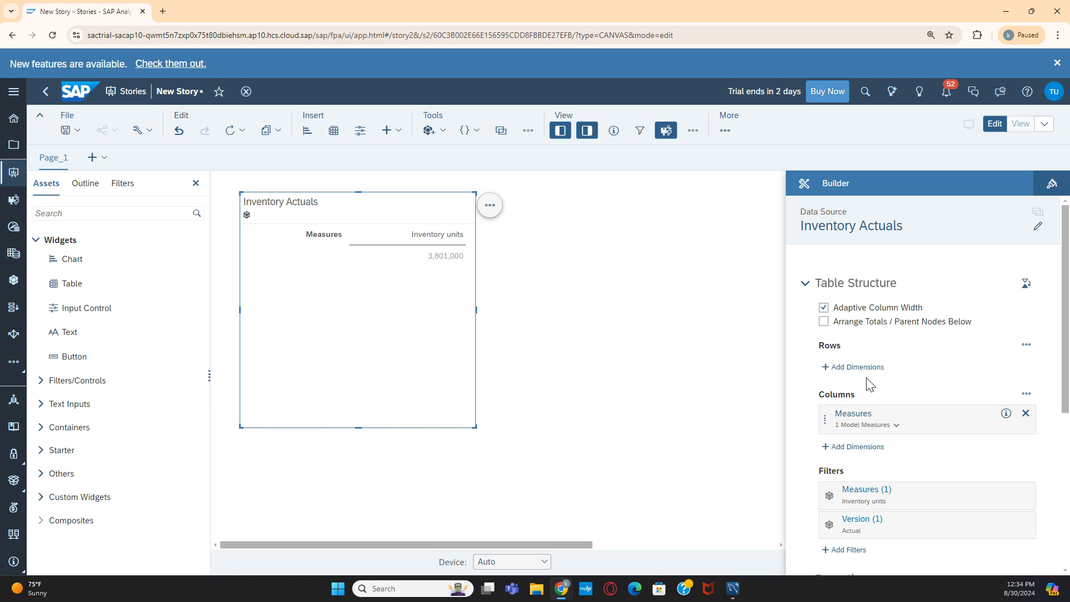
Add the Sub Region dimension and its ENTITTY attribute to the table's rows.
{"action": "left_click", "coordinate": [831, 369]}
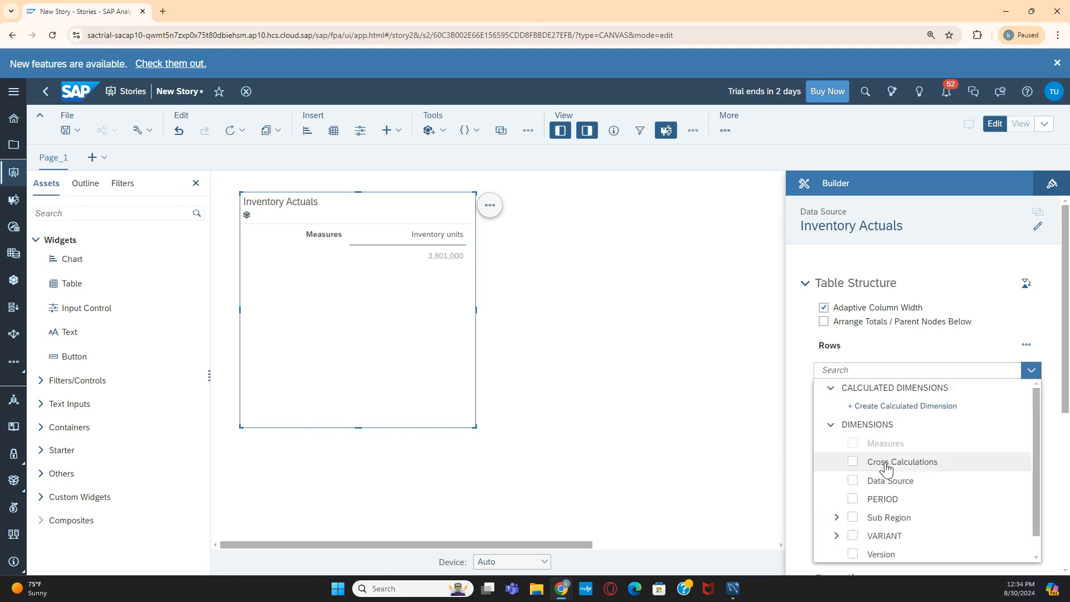
{"action": "left_click", "coordinate": [853, 517]}
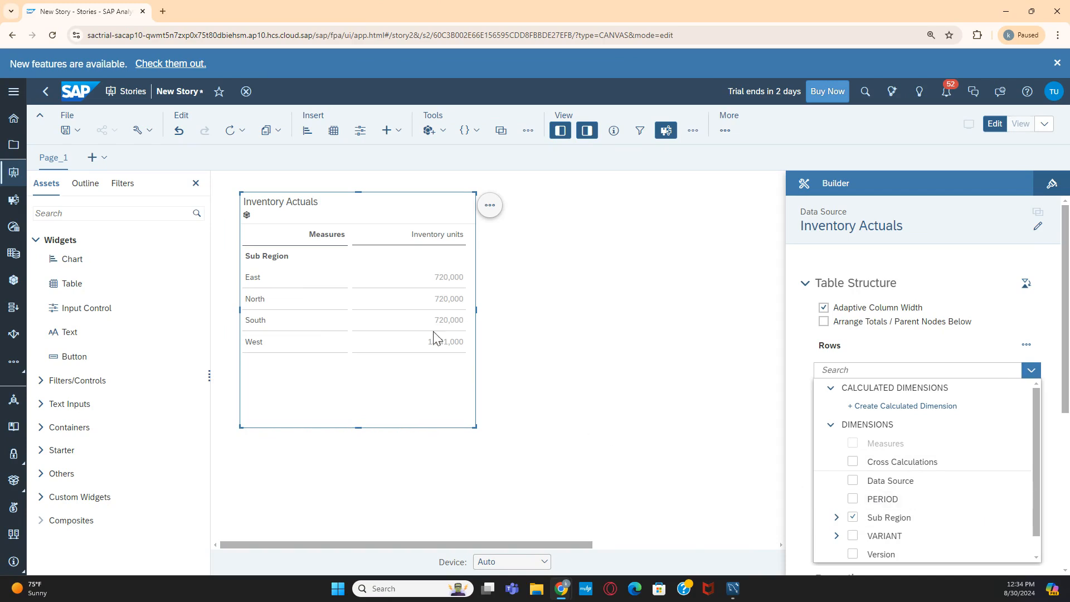
{"action": "scroll", "coordinate": [846, 490], "scroll_direction": "down", "scroll_amount": 1}
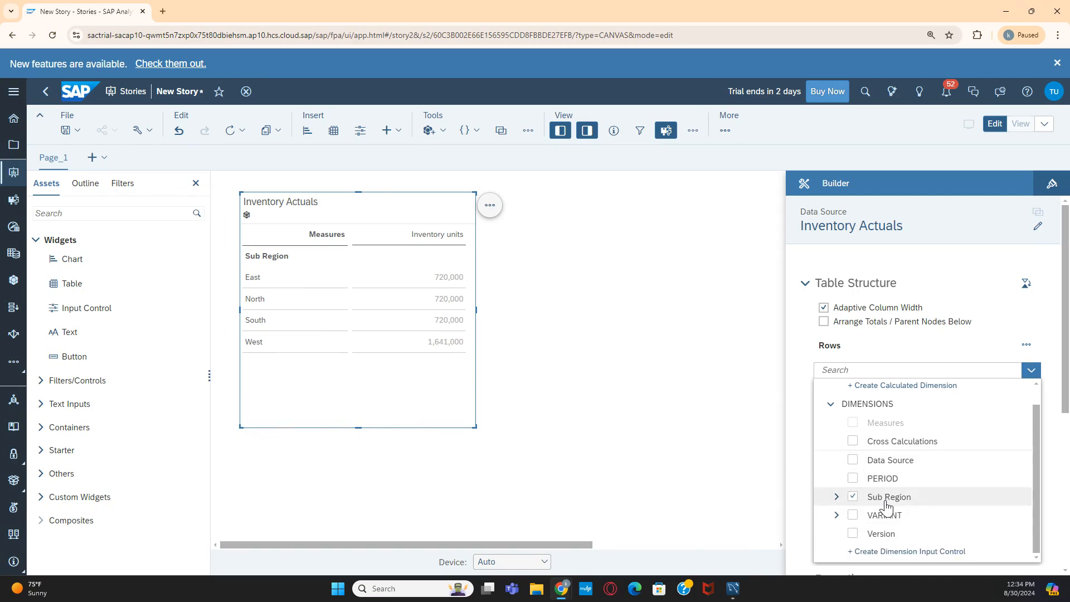
{"action": "left_click", "coordinate": [836, 496]}
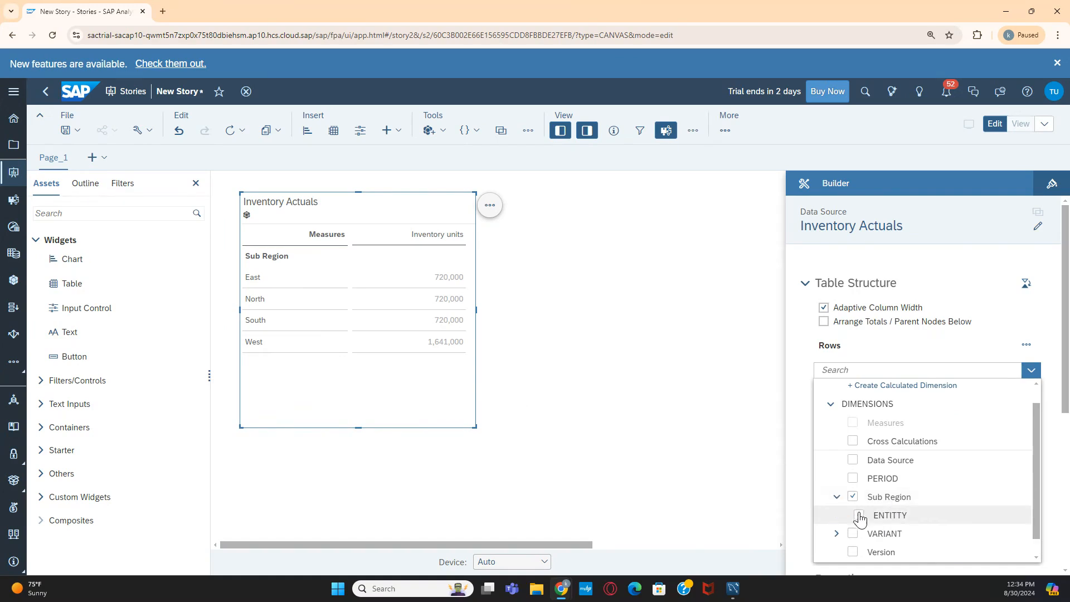
{"action": "left_click", "coordinate": [858, 516]}
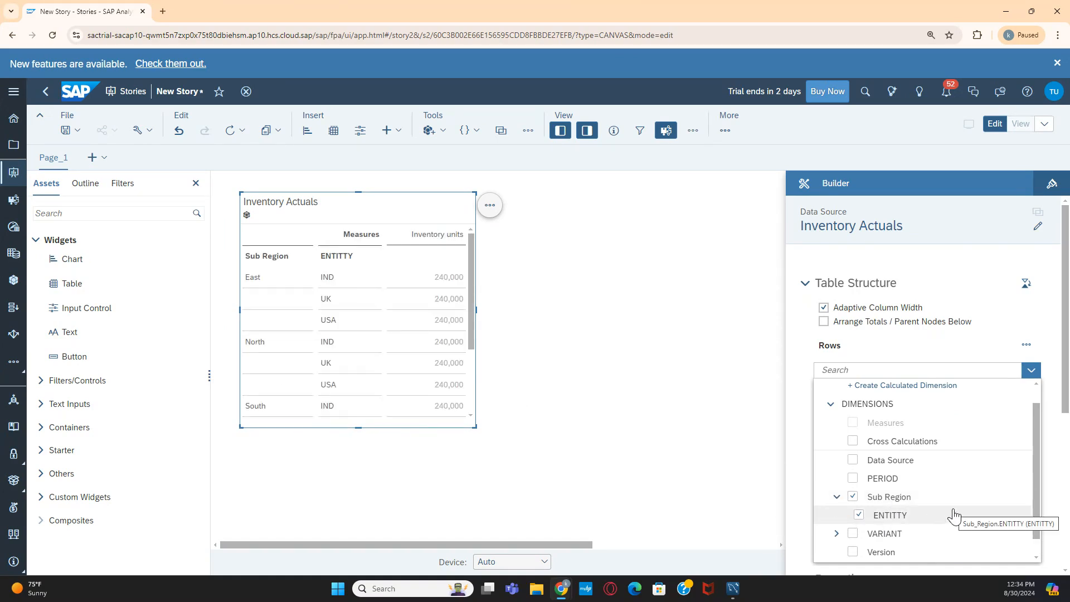
Add the VARIANT dimension and its BRAND attribute to the table's rows, and check the table across its full width.
{"action": "scroll", "coordinate": [914, 510], "scroll_direction": "down", "scroll_amount": 1}
{"action": "left_click", "coordinate": [837, 516]}
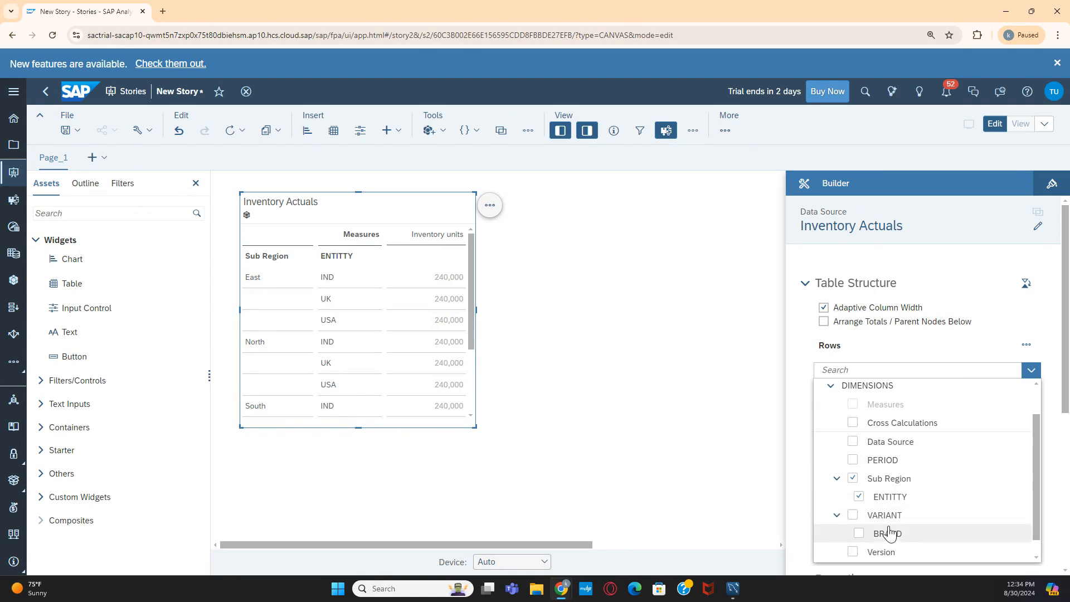
{"action": "left_click", "coordinate": [854, 517]}
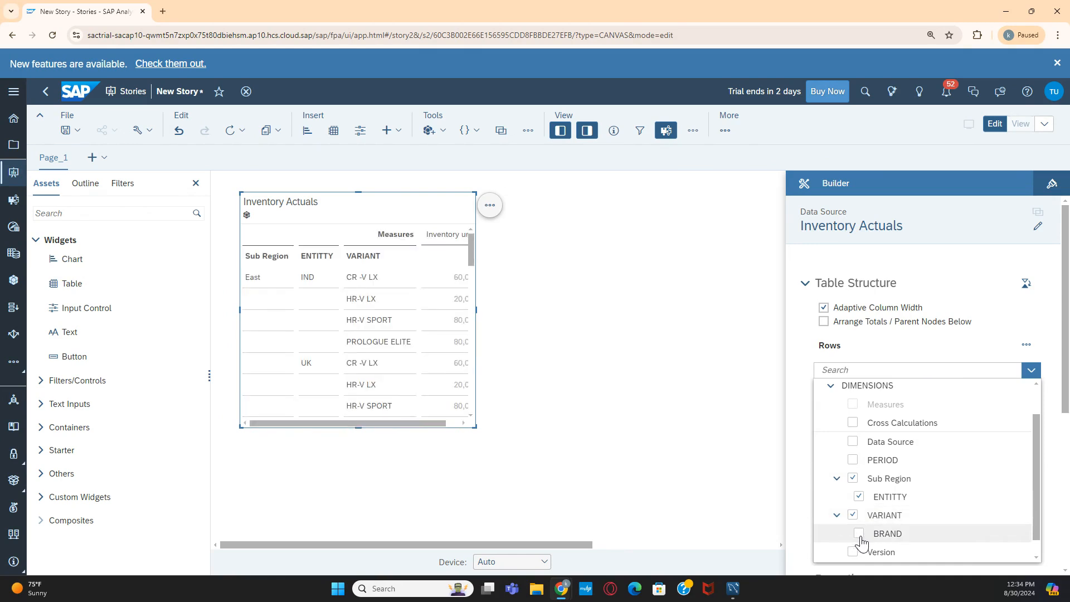
{"action": "left_click", "coordinate": [860, 535]}
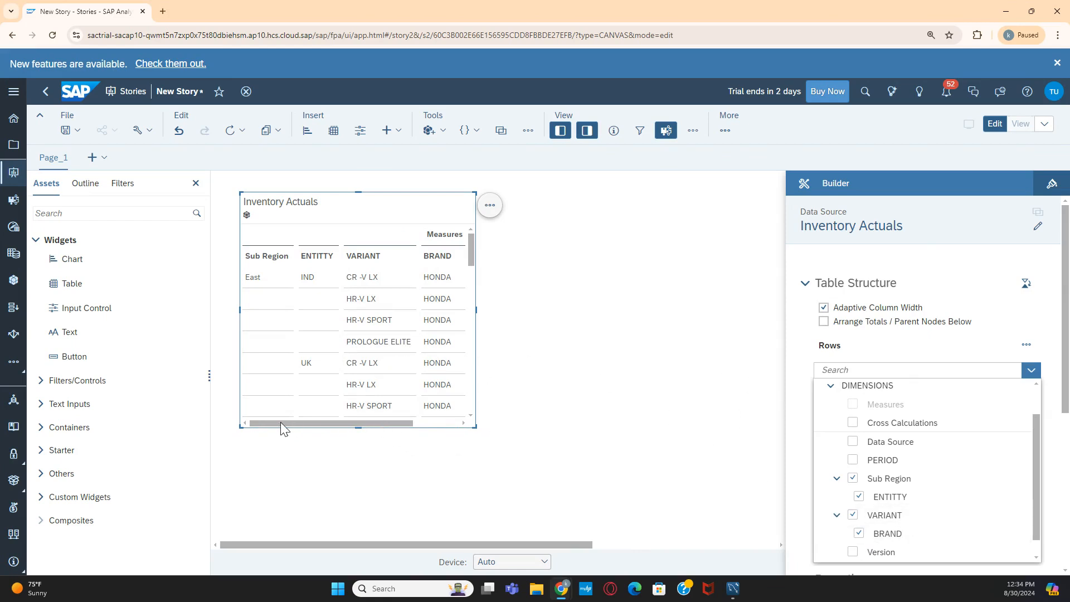
{"action": "left_click", "coordinate": [312, 423]}
{"action": "left_click_drag", "start_coordinate": [420, 425], "coordinate": [290, 425]}
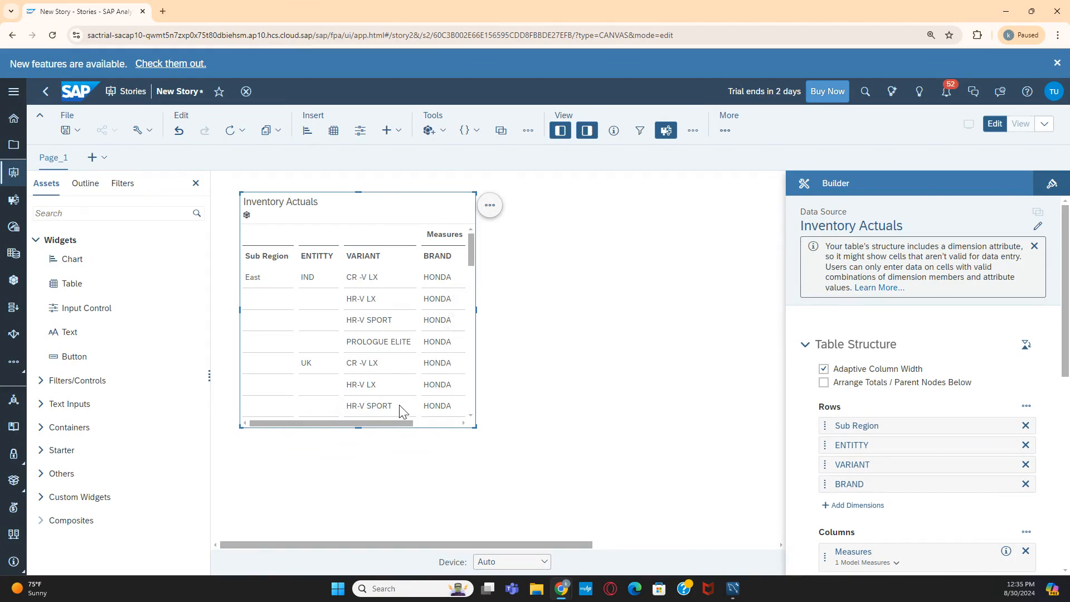
{"action": "left_click_drag", "start_coordinate": [391, 423], "coordinate": [470, 425]}
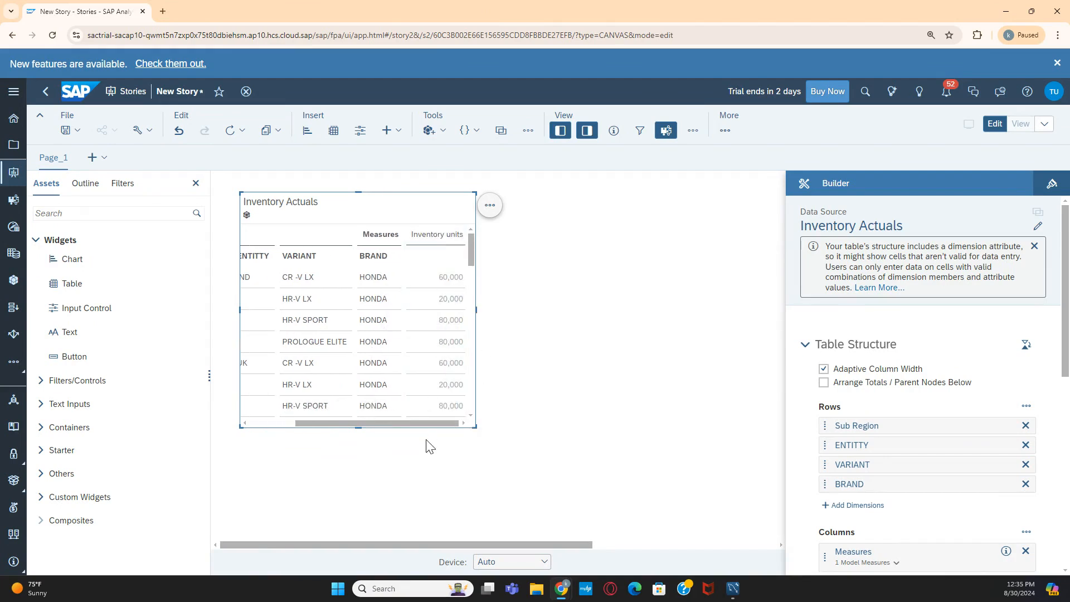
{"action": "left_click_drag", "start_coordinate": [438, 425], "coordinate": [392, 424]}
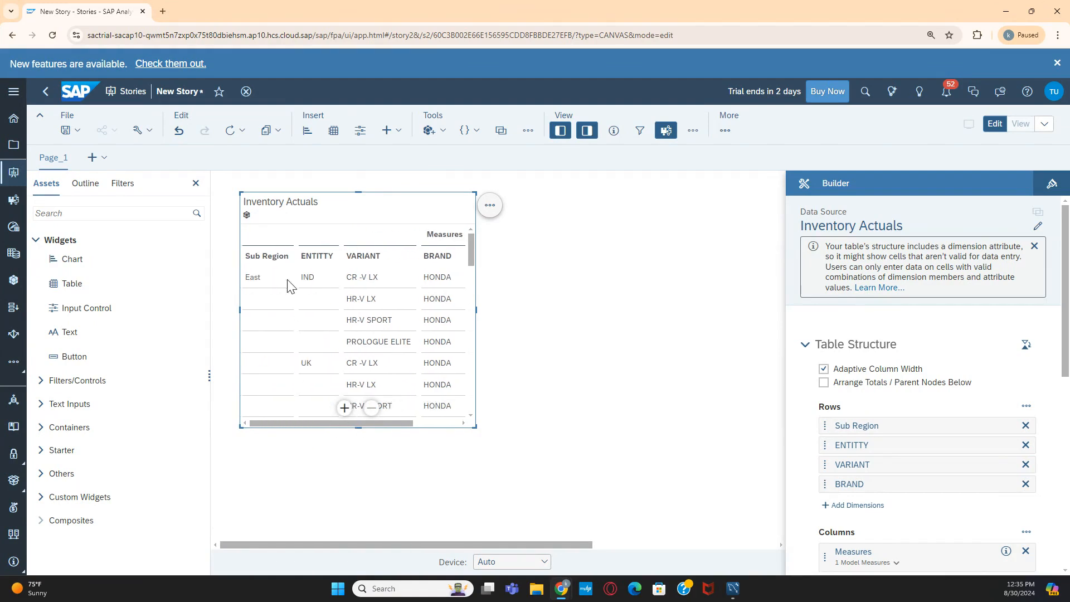
Add the PERIOD dimension to the table's rows and check the inventory units by period.
{"action": "scroll", "coordinate": [891, 474], "scroll_direction": "down", "scroll_amount": 1}
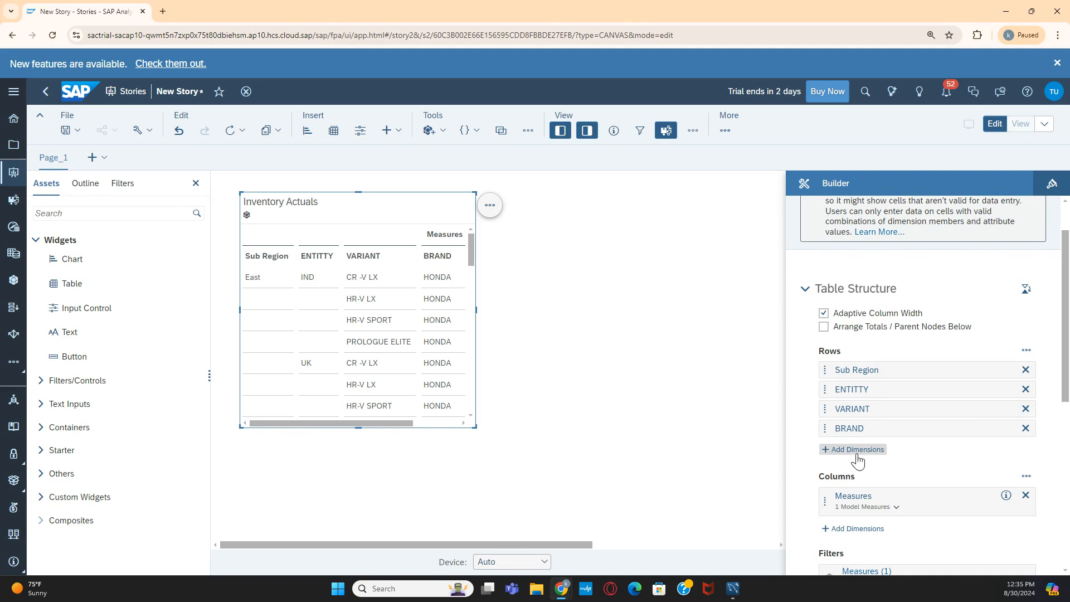
{"action": "left_click", "coordinate": [858, 452]}
{"action": "scroll", "coordinate": [894, 501], "scroll_direction": "down", "scroll_amount": 3}
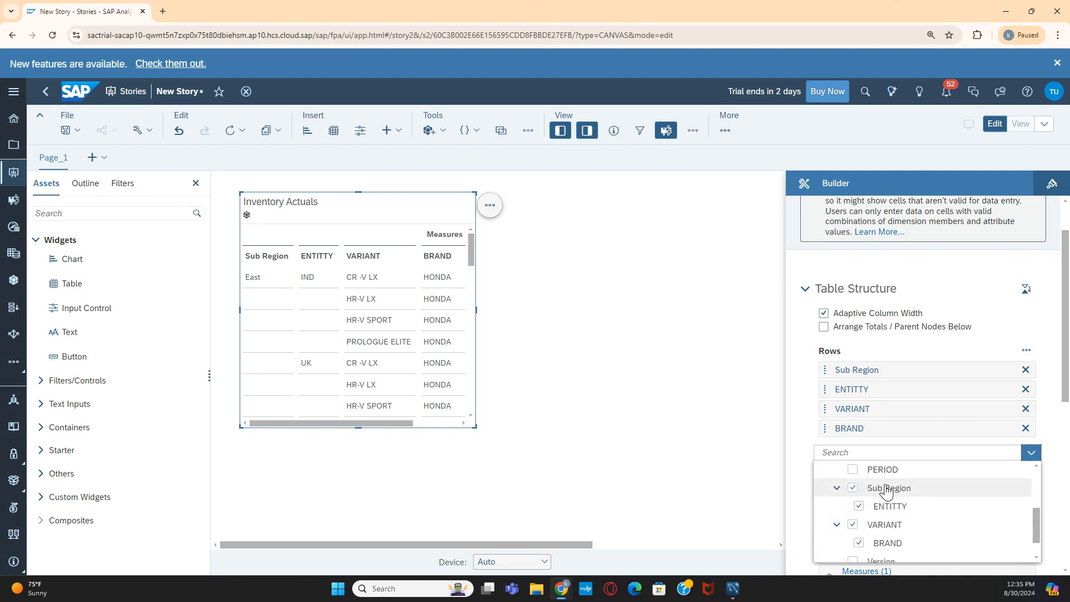
{"action": "scroll", "coordinate": [872, 524], "scroll_direction": "up", "scroll_amount": 2}
{"action": "left_click", "coordinate": [871, 526]}
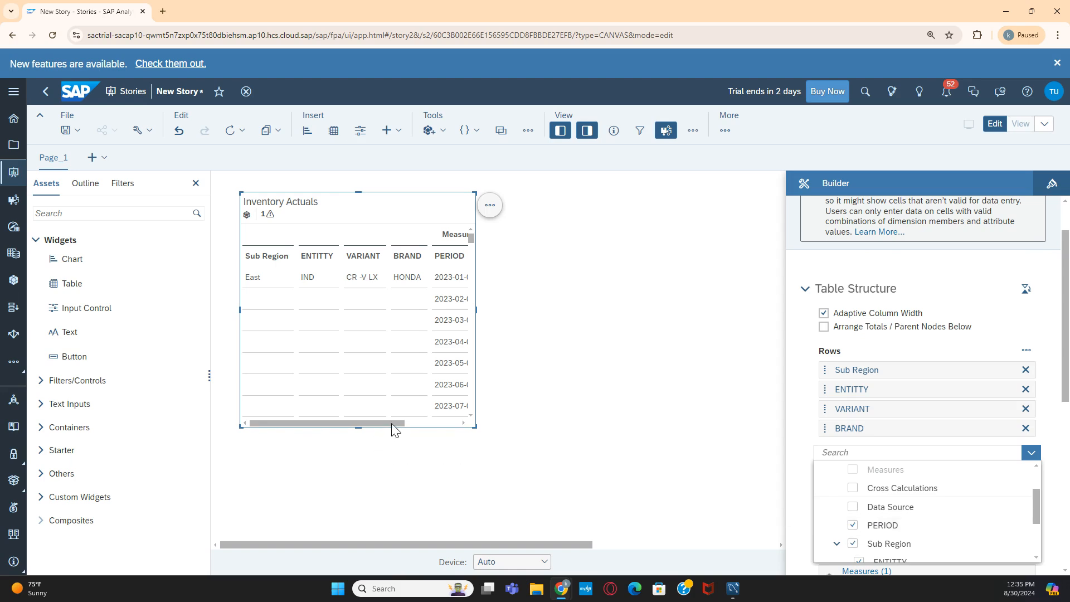
{"action": "left_click", "coordinate": [454, 420]}
{"action": "left_click_drag", "start_coordinate": [397, 423], "coordinate": [467, 425]}
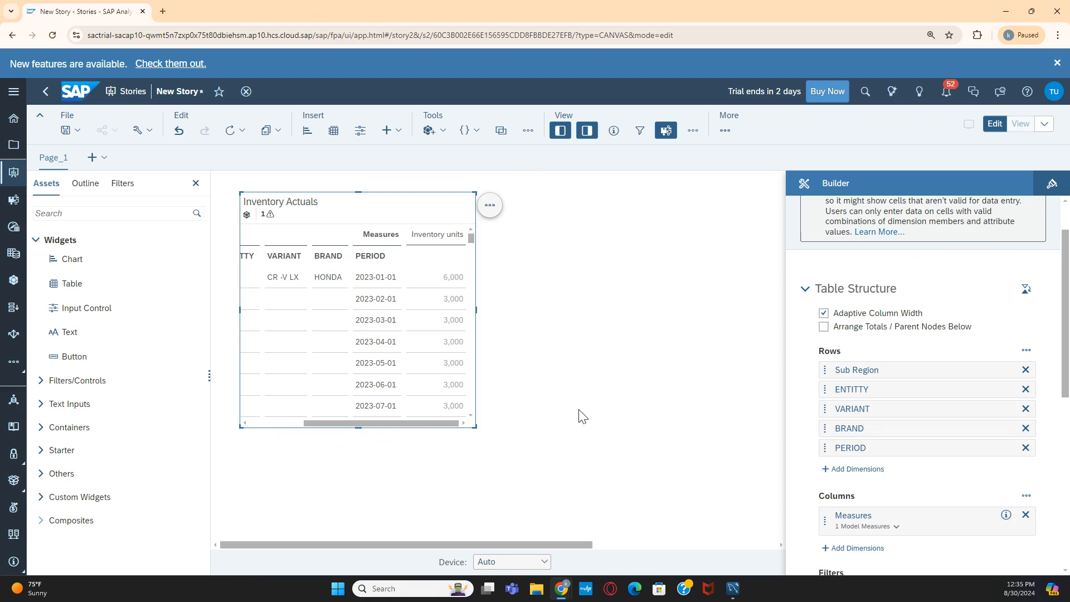
{"action": "left_click_drag", "start_coordinate": [383, 423], "coordinate": [255, 422]}
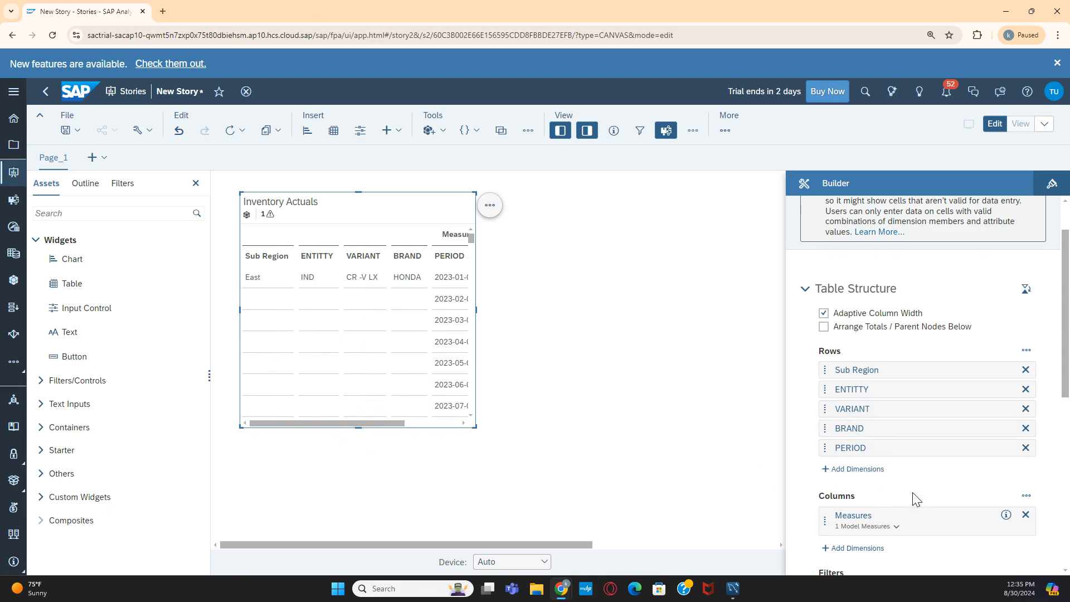
Add the Version dimension to the Inventory Actuals table's columns and check the inventory units by version.
{"action": "scroll", "coordinate": [896, 462], "scroll_direction": "up", "scroll_amount": 1}
{"action": "scroll", "coordinate": [896, 462], "scroll_direction": "down", "scroll_amount": 2}
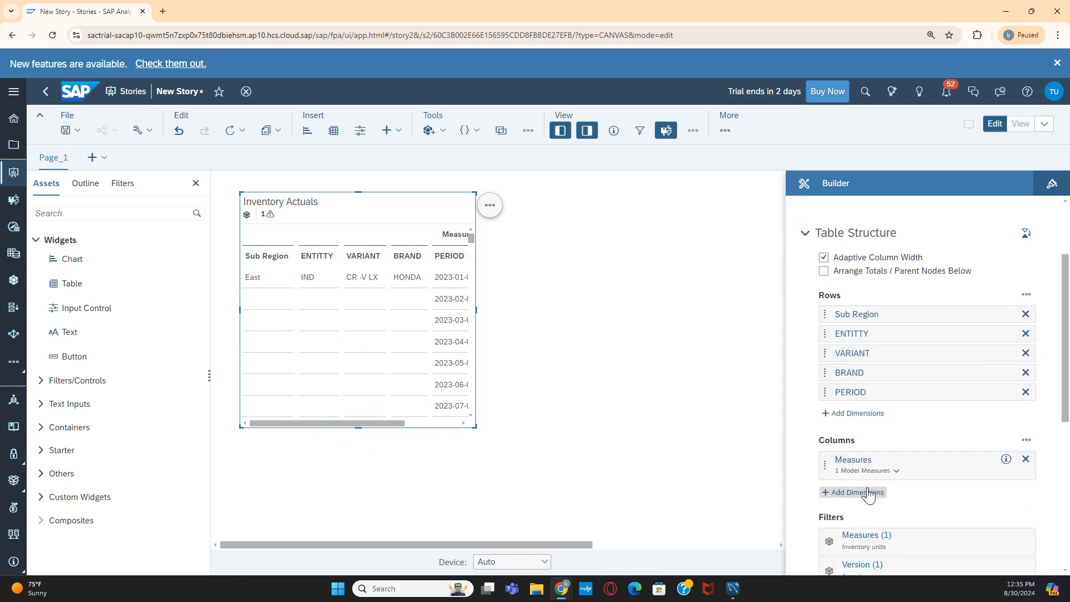
{"action": "left_click", "coordinate": [869, 494]}
{"action": "scroll", "coordinate": [920, 554], "scroll_direction": "down", "scroll_amount": 3}
{"action": "scroll", "coordinate": [923, 554], "scroll_direction": "up", "scroll_amount": 1}
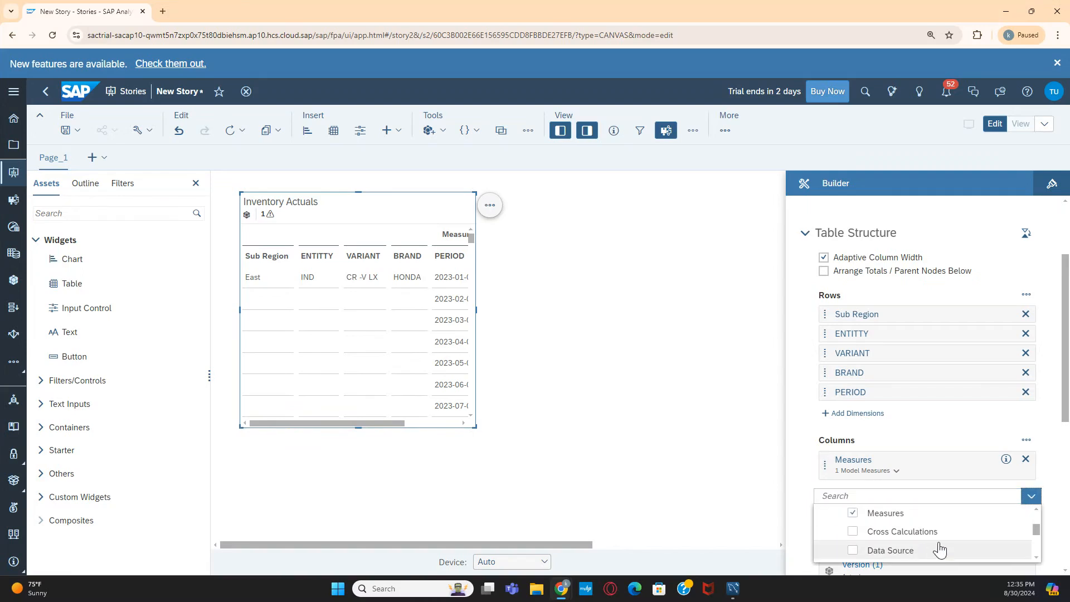
{"action": "scroll", "coordinate": [1035, 509], "scroll_direction": "up", "scroll_amount": 4}
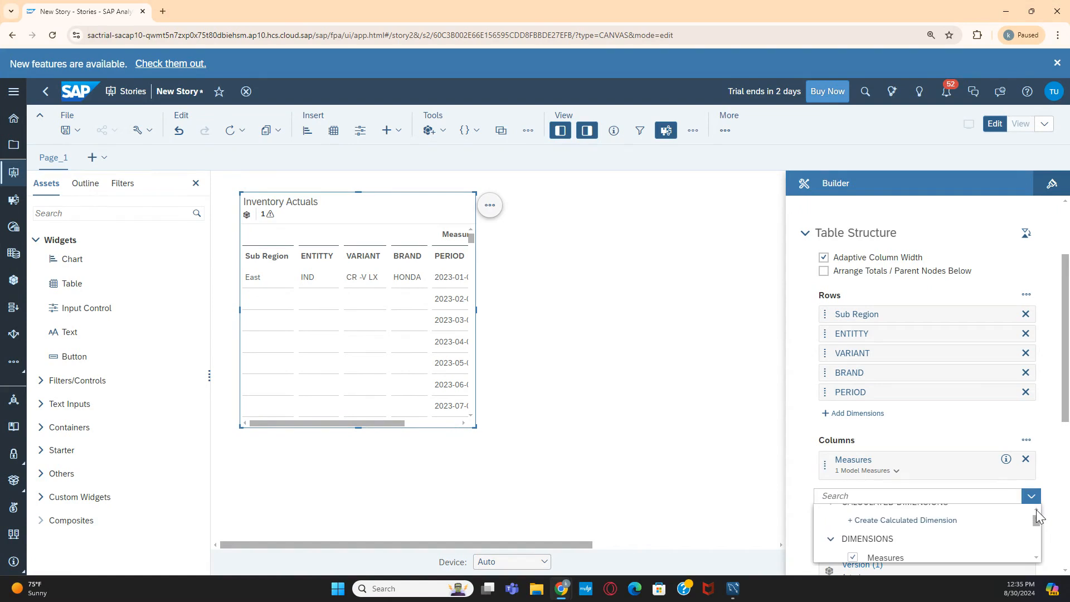
{"action": "scroll", "coordinate": [1036, 560], "scroll_direction": "down", "scroll_amount": 6}
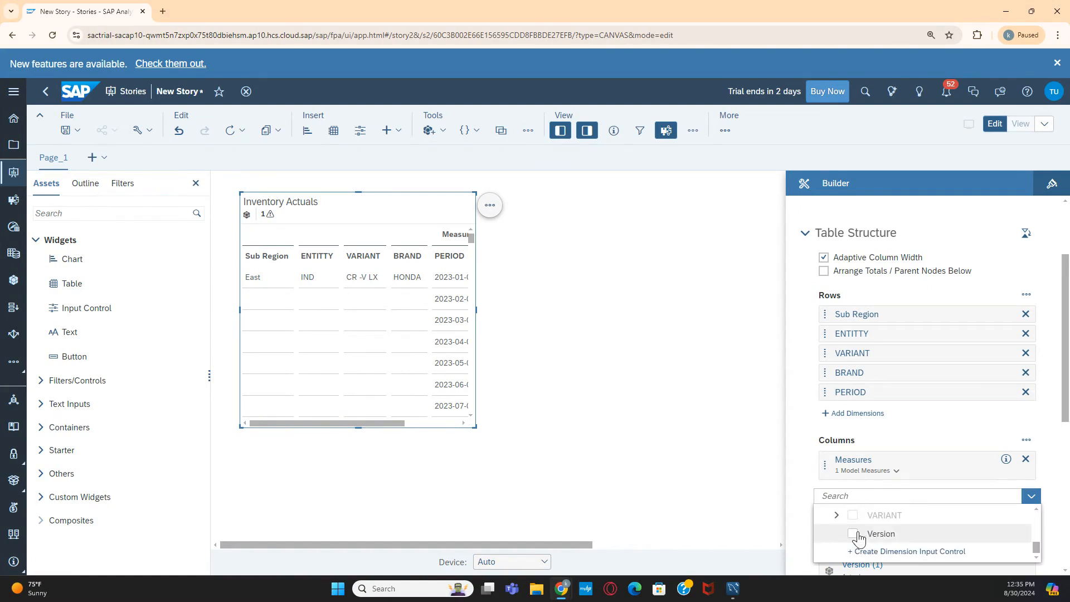
{"action": "left_click", "coordinate": [853, 534]}
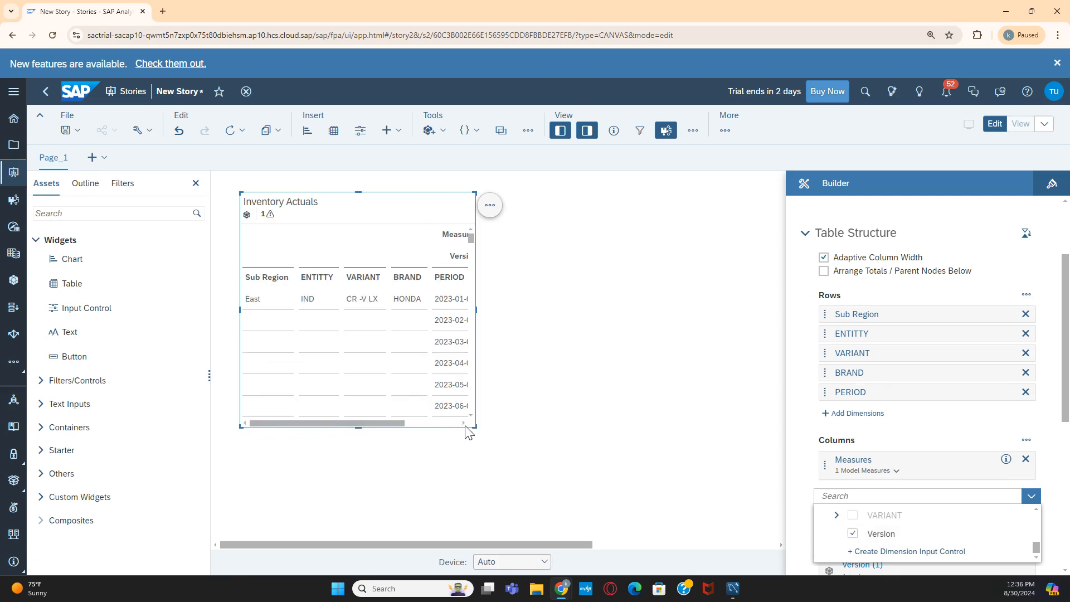
{"action": "left_click_drag", "start_coordinate": [396, 422], "coordinate": [452, 425]}
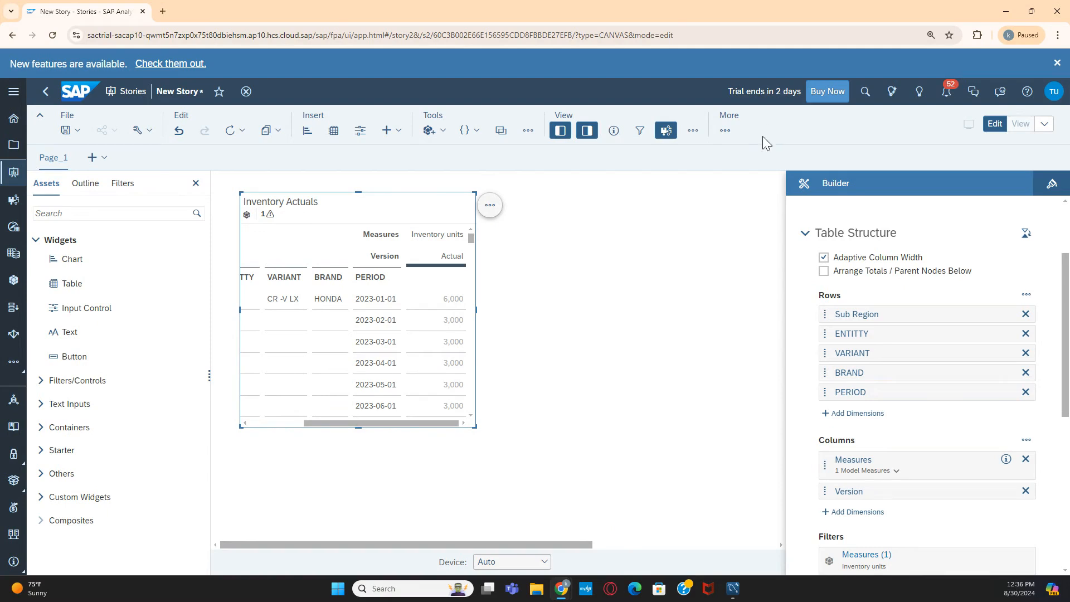
Examine which additional tool, view and format options are available for the Inventory Actuals table and its cells.
{"action": "left_click", "coordinate": [724, 132]}
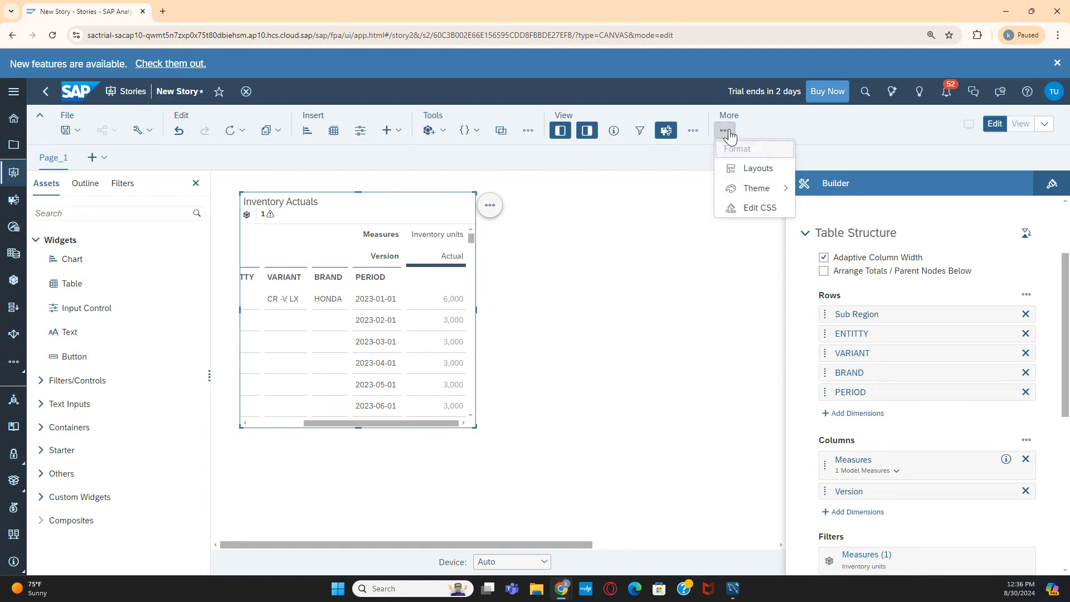
{"action": "left_click", "coordinate": [691, 133]}
{"action": "left_click", "coordinate": [630, 155]}
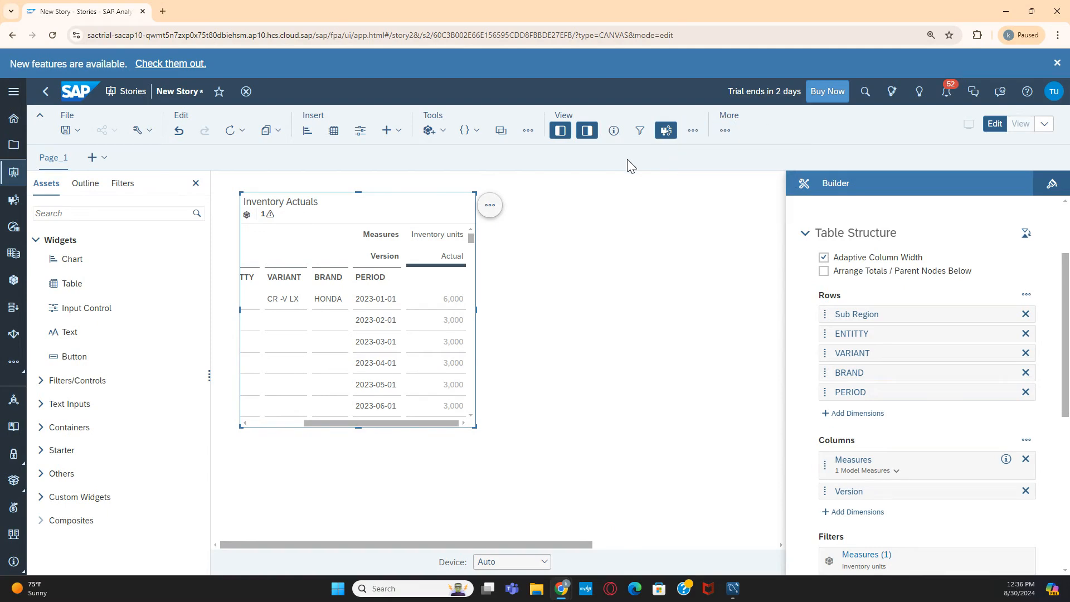
{"action": "left_click", "coordinate": [527, 131]}
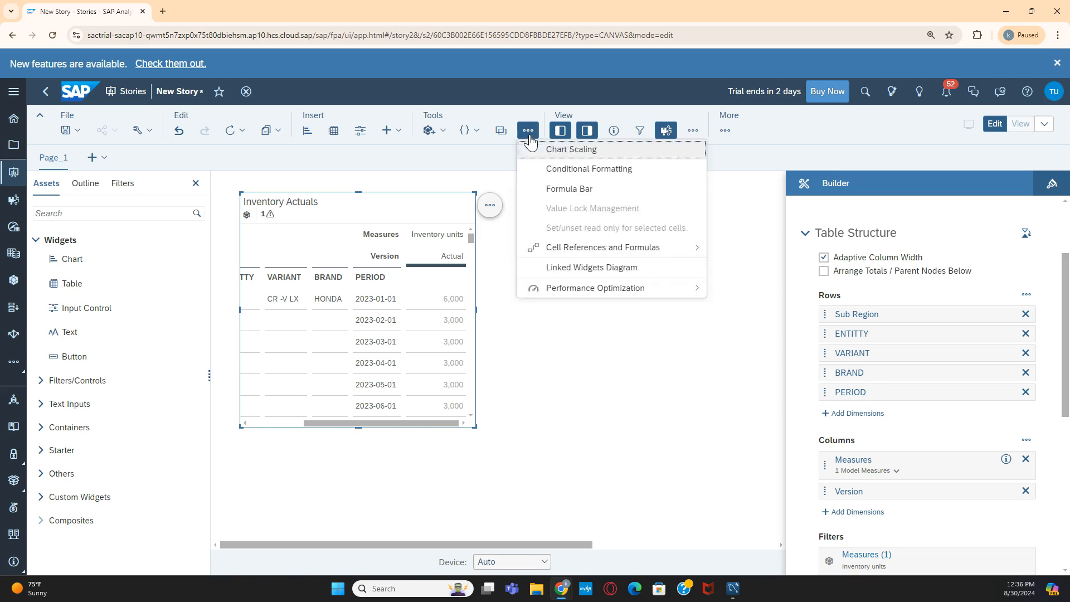
{"action": "mouse_move", "coordinate": [580, 294]}
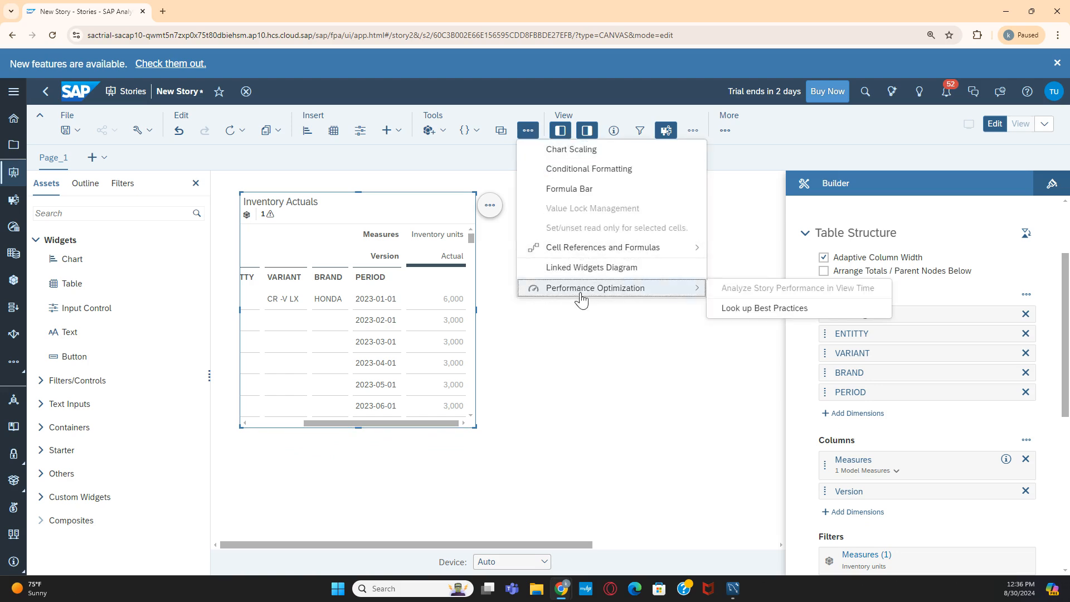
{"action": "left_click", "coordinate": [442, 319]}
{"action": "left_click", "coordinate": [409, 240]}
{"action": "left_click", "coordinate": [302, 239]}
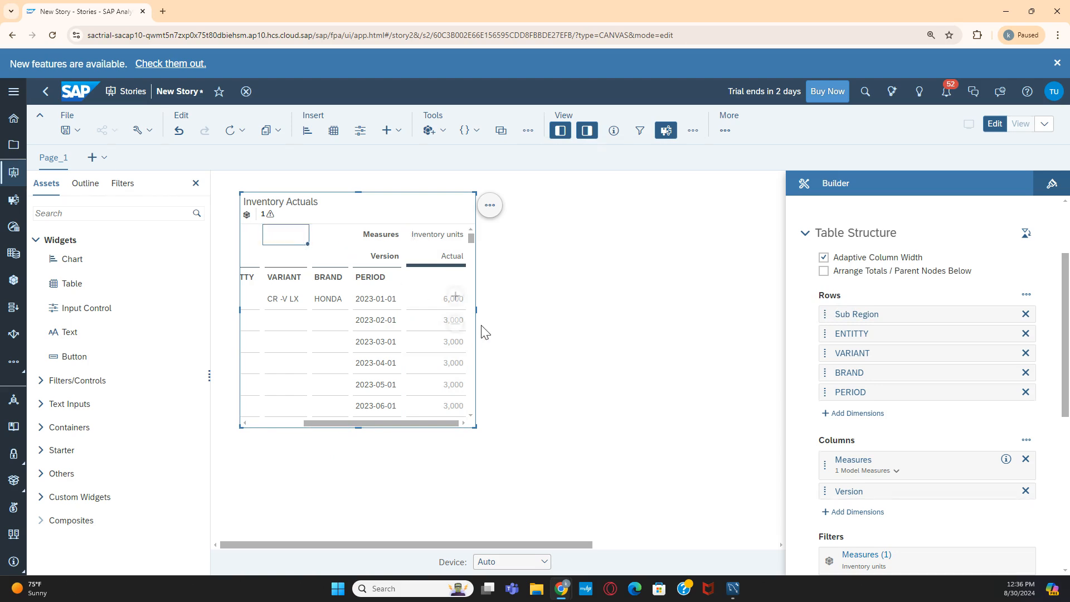
{"action": "left_click", "coordinate": [439, 277]}
{"action": "left_click", "coordinate": [724, 129]}
{"action": "left_click", "coordinate": [693, 130]}
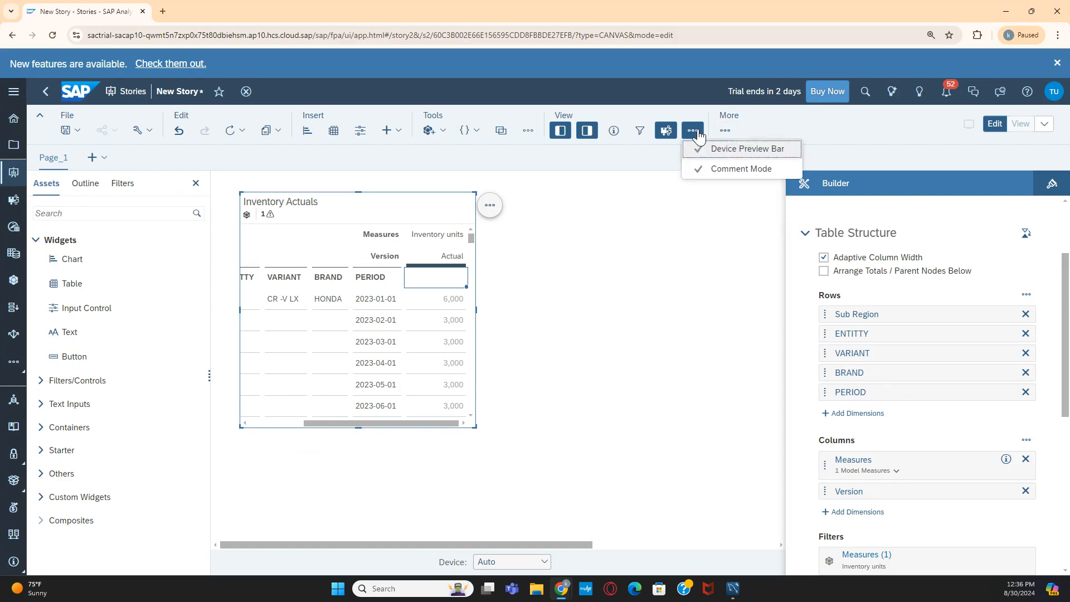
{"action": "left_click", "coordinate": [527, 130]}
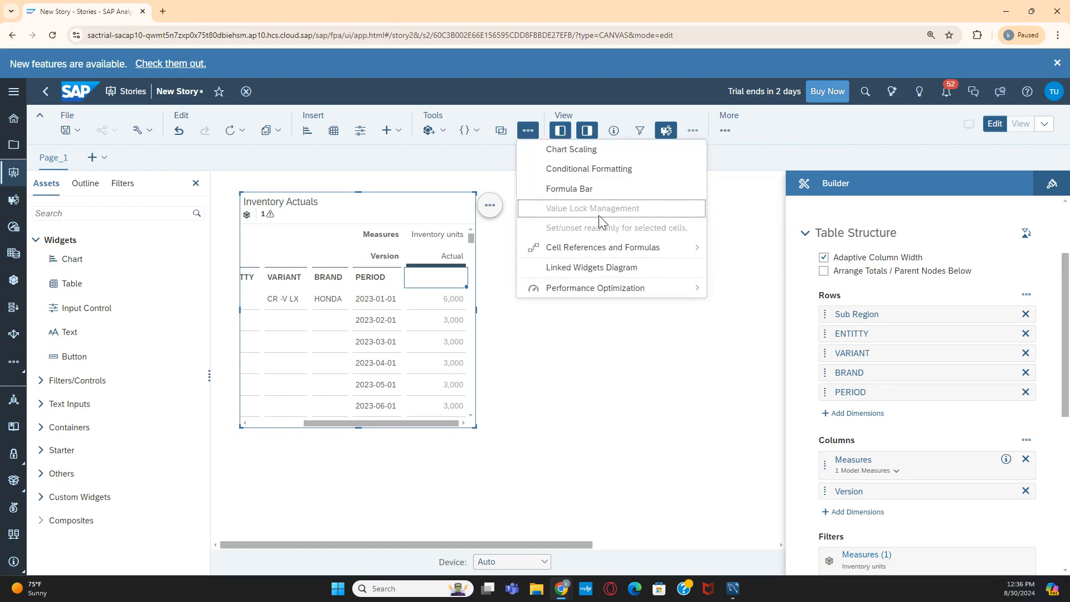
{"action": "mouse_move", "coordinate": [609, 299]}
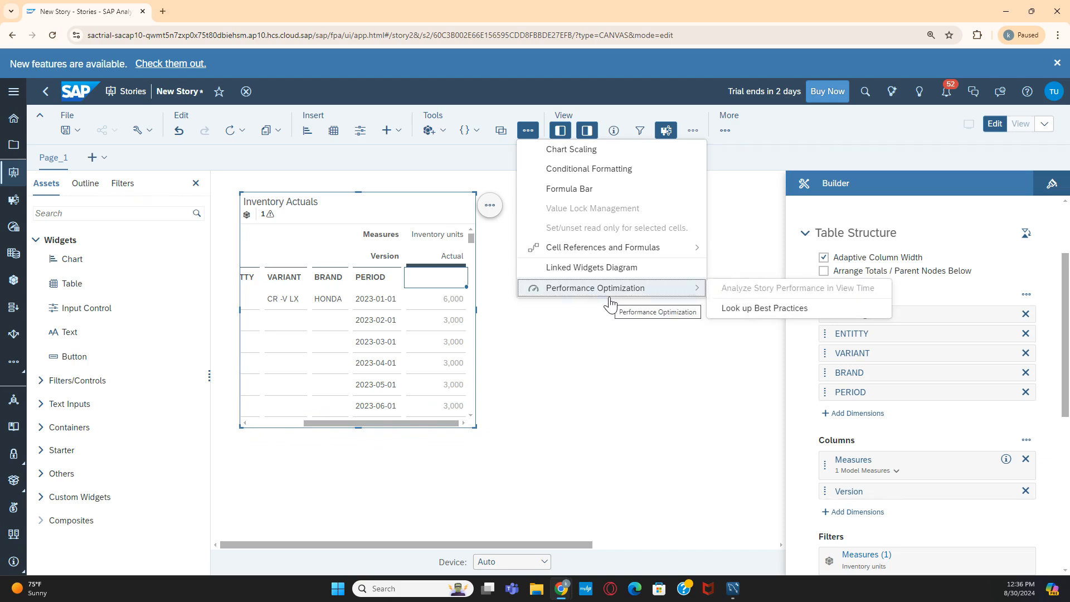
{"action": "left_click", "coordinate": [771, 146]}
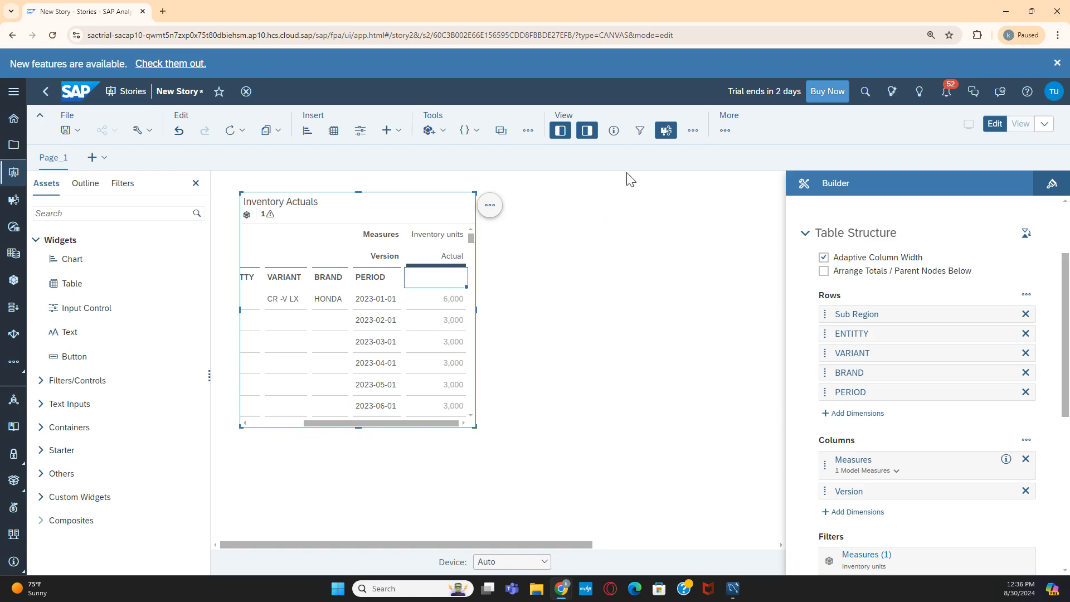
Add a second table to the story page beside the Inventory Actuals table and select it.
{"action": "left_click_drag", "start_coordinate": [66, 283], "coordinate": [520, 195]}
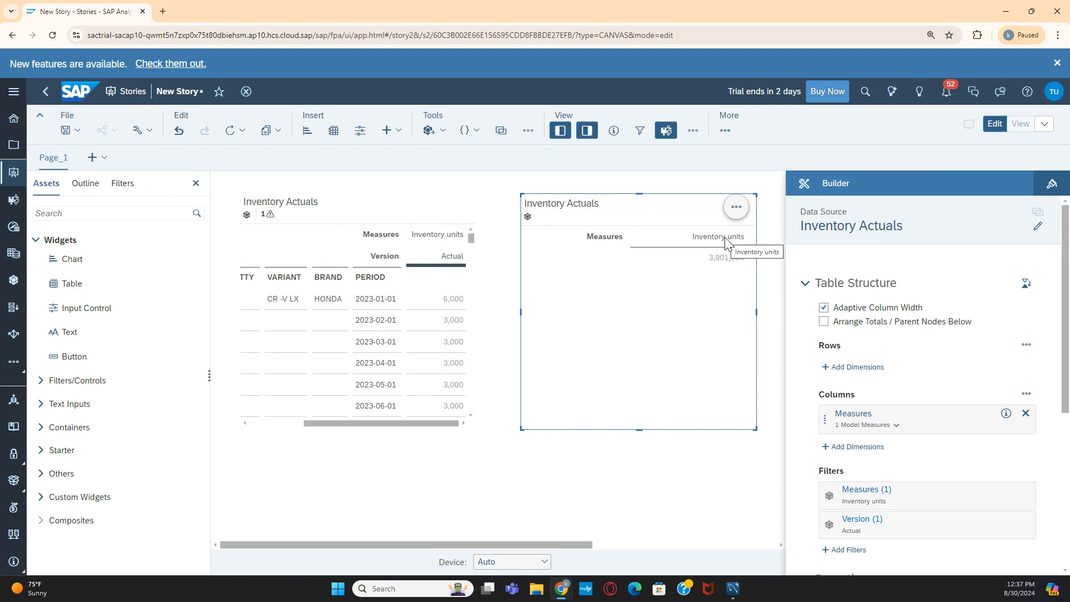
{"action": "left_click", "coordinate": [408, 219]}
{"action": "left_click", "coordinate": [582, 228]}
Change the second table's data source to the existing BrandInventory Planning model, accepting that the table is cleared.
{"action": "left_click", "coordinate": [1039, 227]}
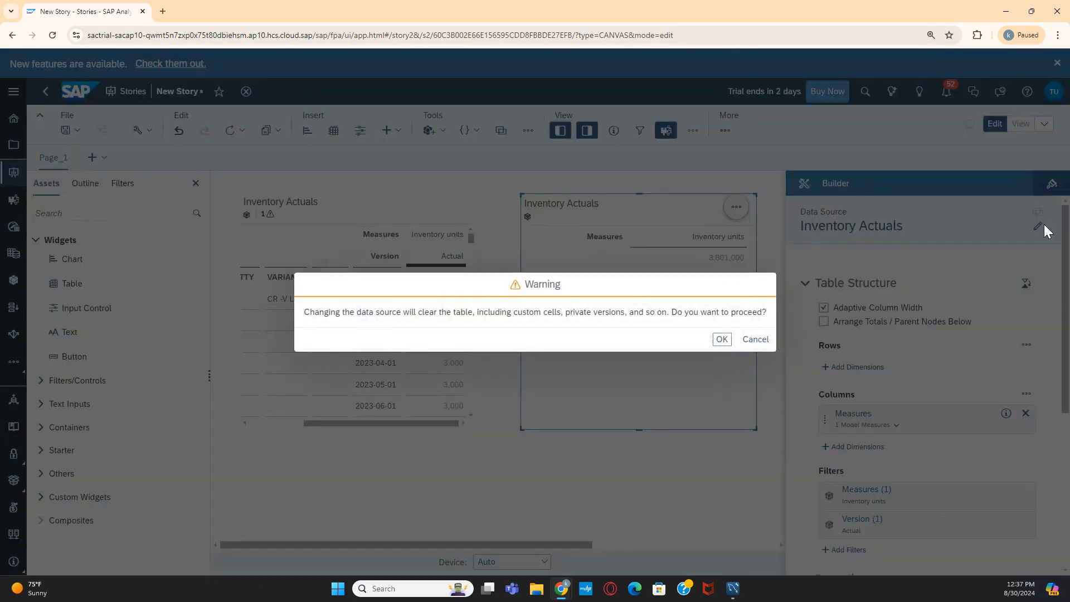
{"action": "left_click", "coordinate": [725, 344]}
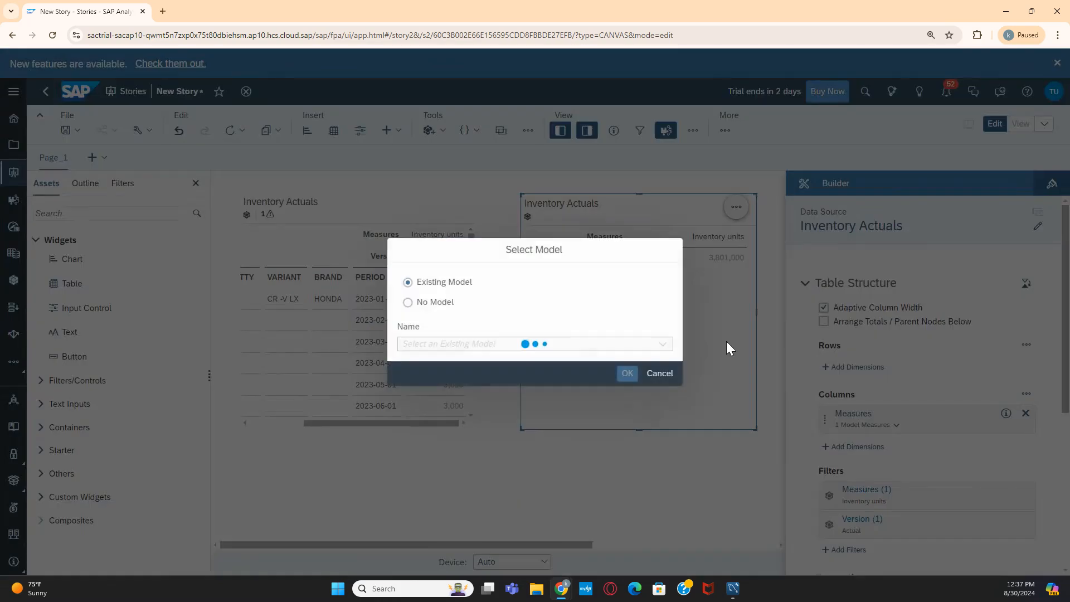
{"action": "left_click", "coordinate": [463, 344]}
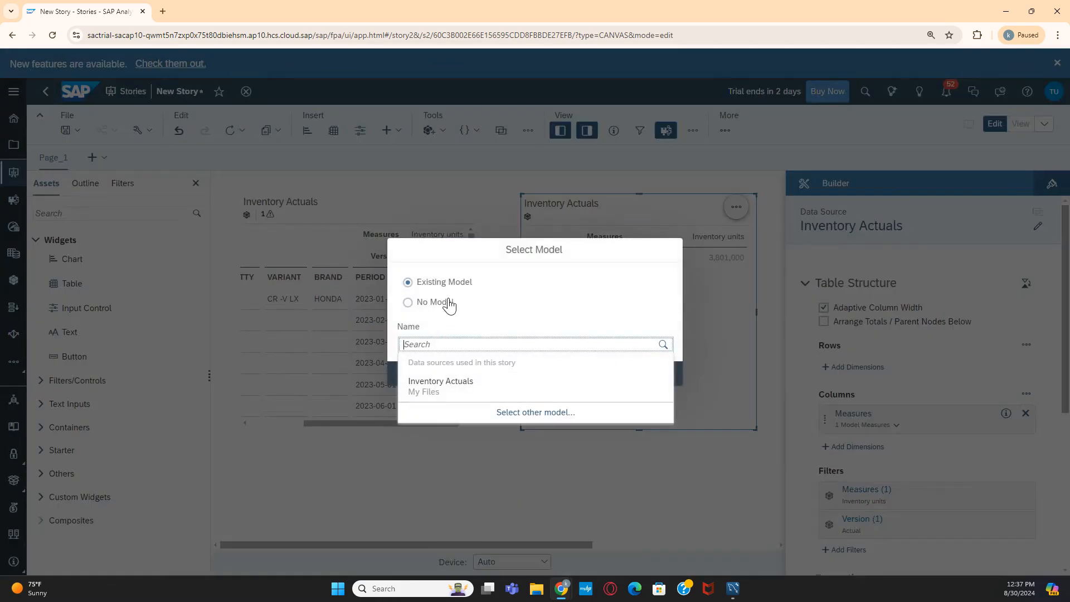
{"action": "left_click", "coordinate": [526, 413]}
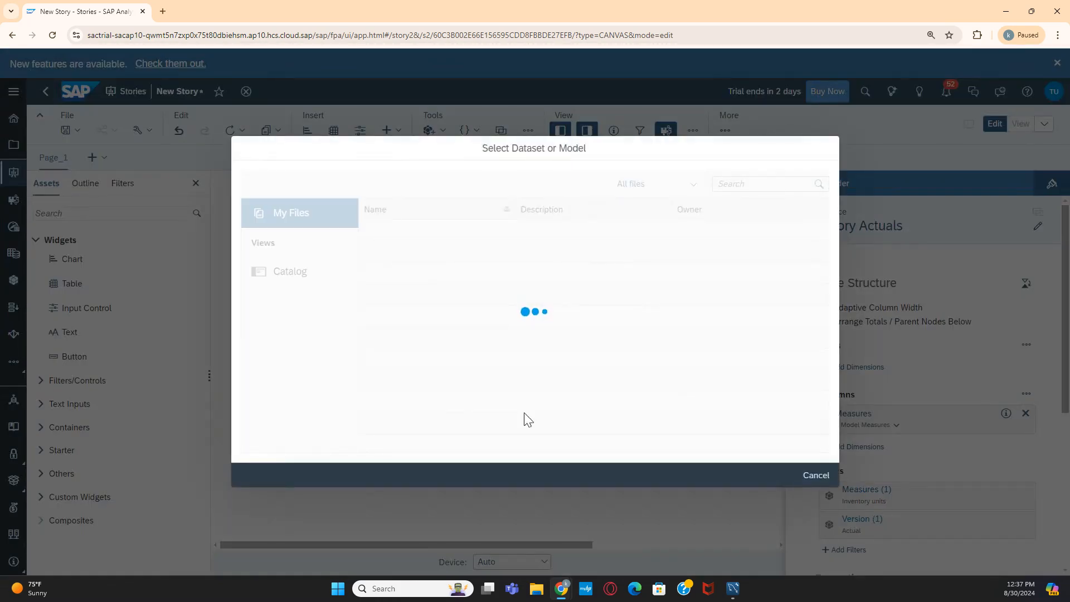
{"action": "left_click", "coordinate": [473, 278]}
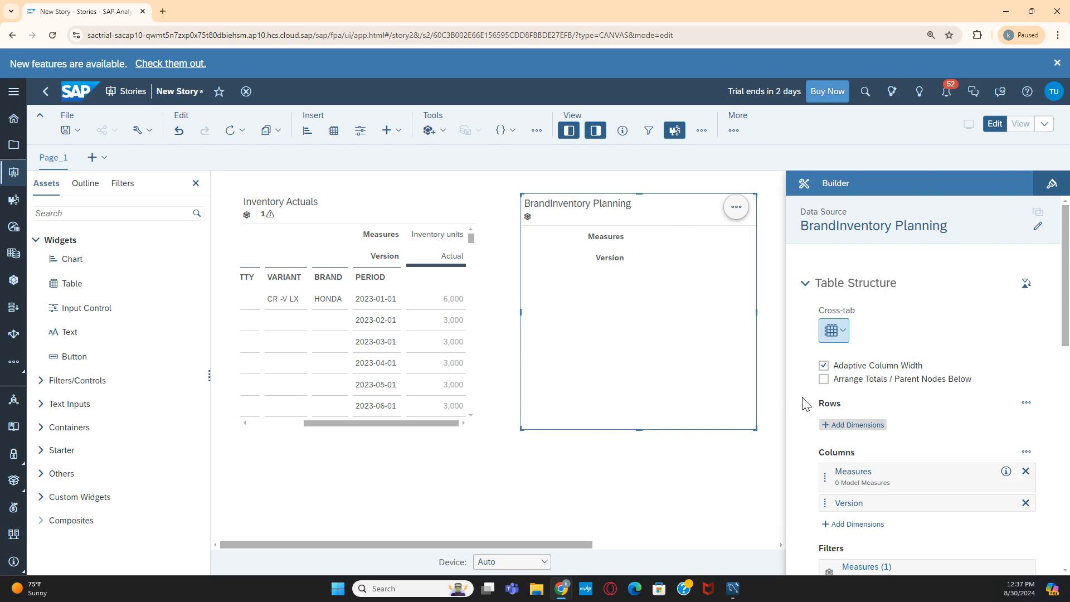
Compare the planning tools, such as Allocate and Version Management, offered for the BrandInventory Planning and Inventory Actuals tables.
{"action": "left_click", "coordinate": [733, 131]}
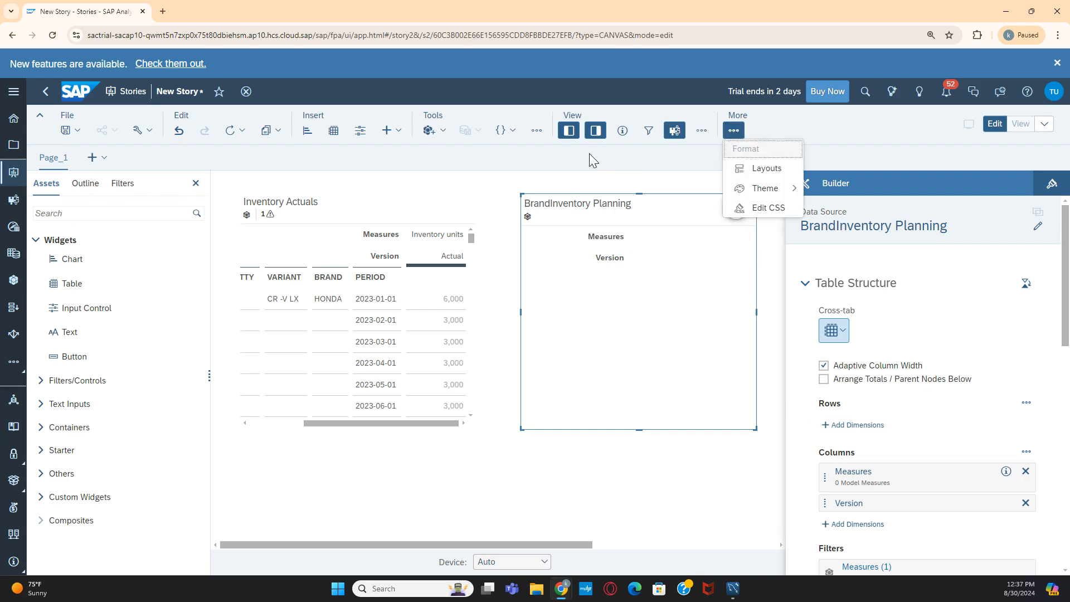
{"action": "left_click", "coordinate": [538, 132]}
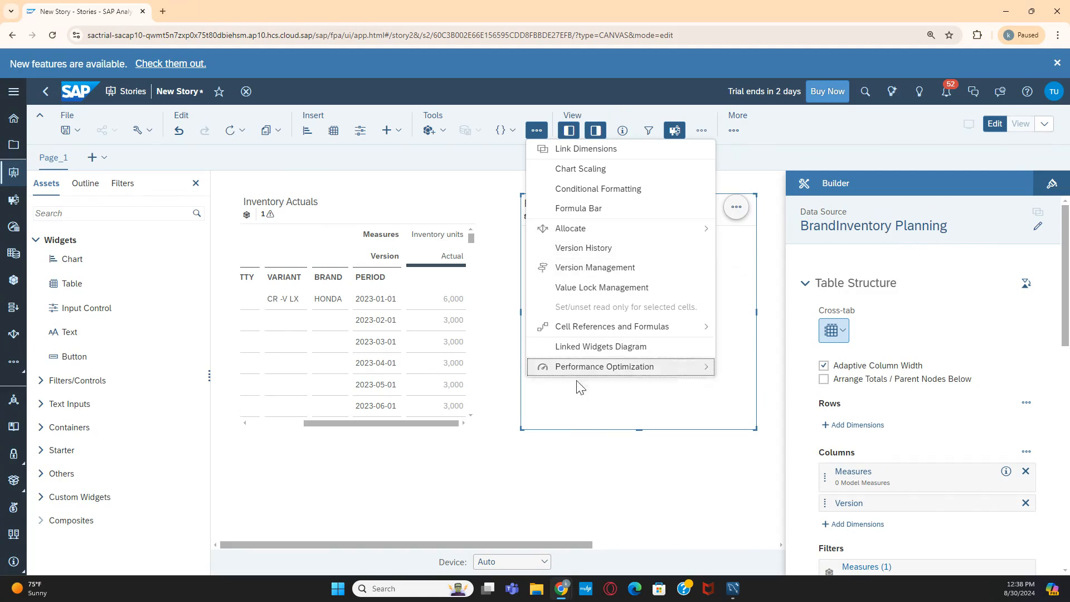
{"action": "left_click", "coordinate": [592, 418]}
{"action": "left_click", "coordinate": [421, 349]}
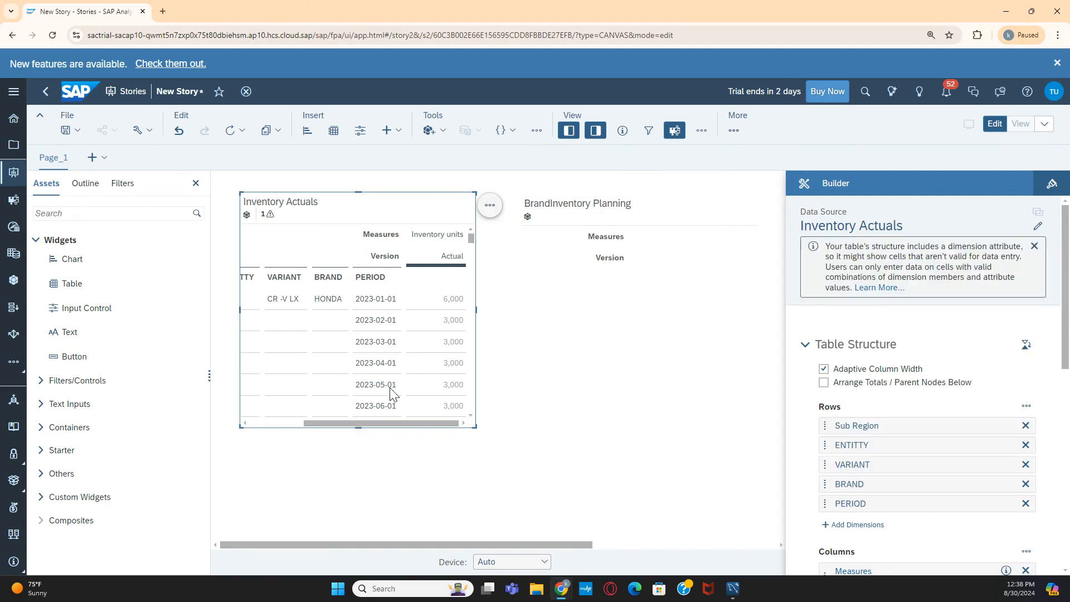
{"action": "left_click", "coordinate": [536, 130]}
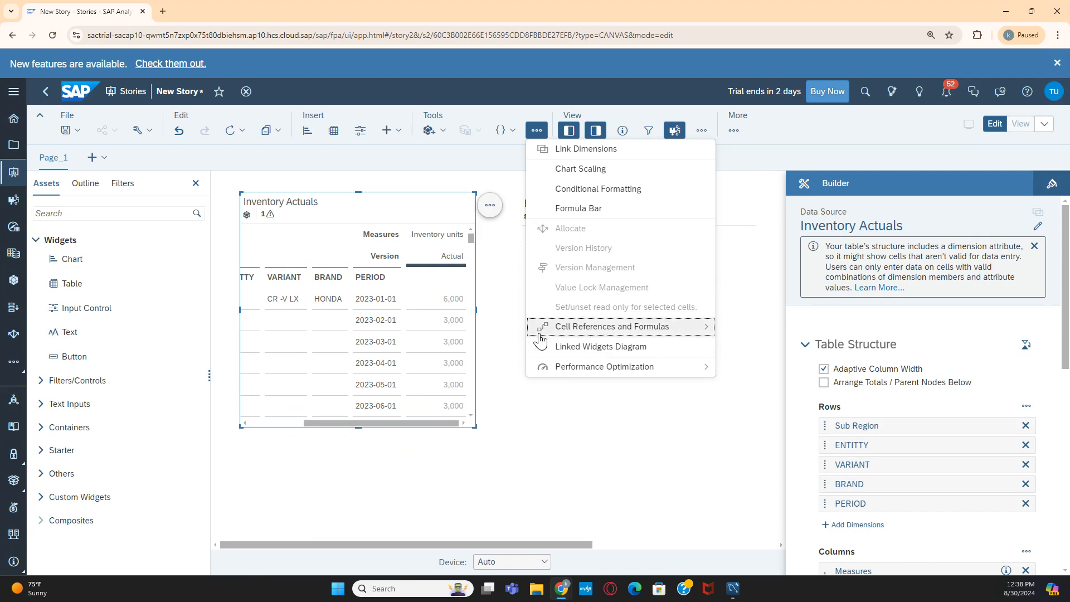
Add the Brands dimension to the BrandInventory Planning table's rows, and remove the Cross Calculations entry picked along with it.
{"action": "left_click", "coordinate": [628, 414]}
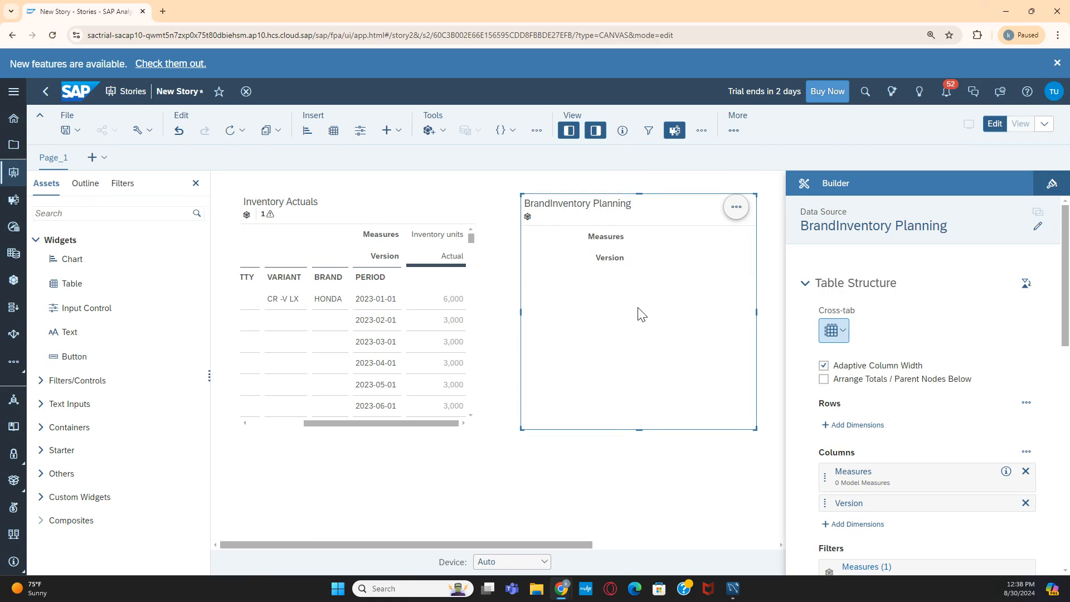
{"action": "scroll", "coordinate": [900, 496], "scroll_direction": "down", "scroll_amount": 2}
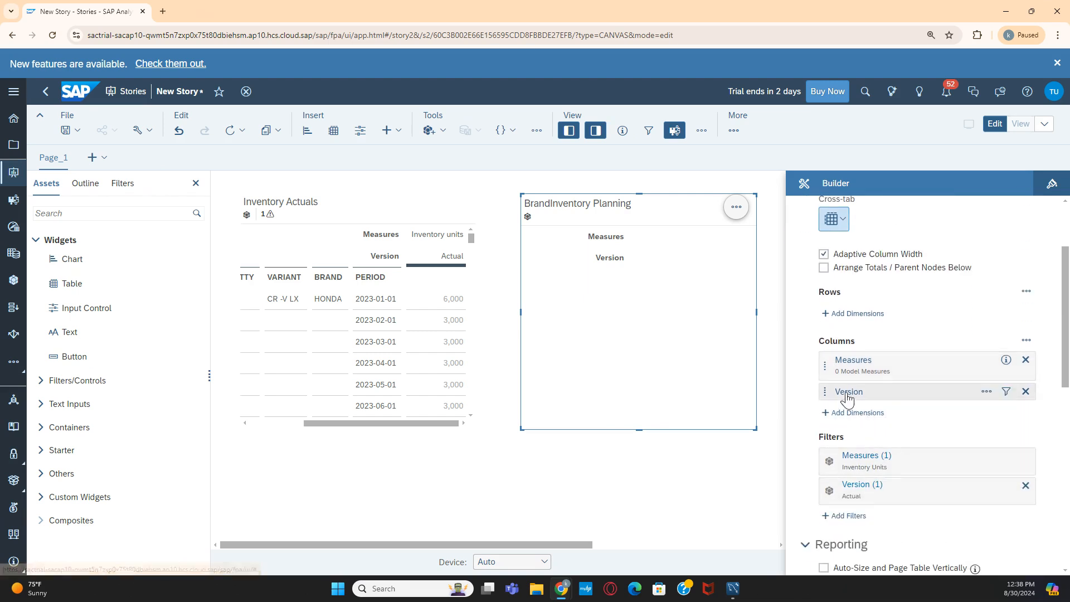
{"action": "left_click", "coordinate": [875, 316]}
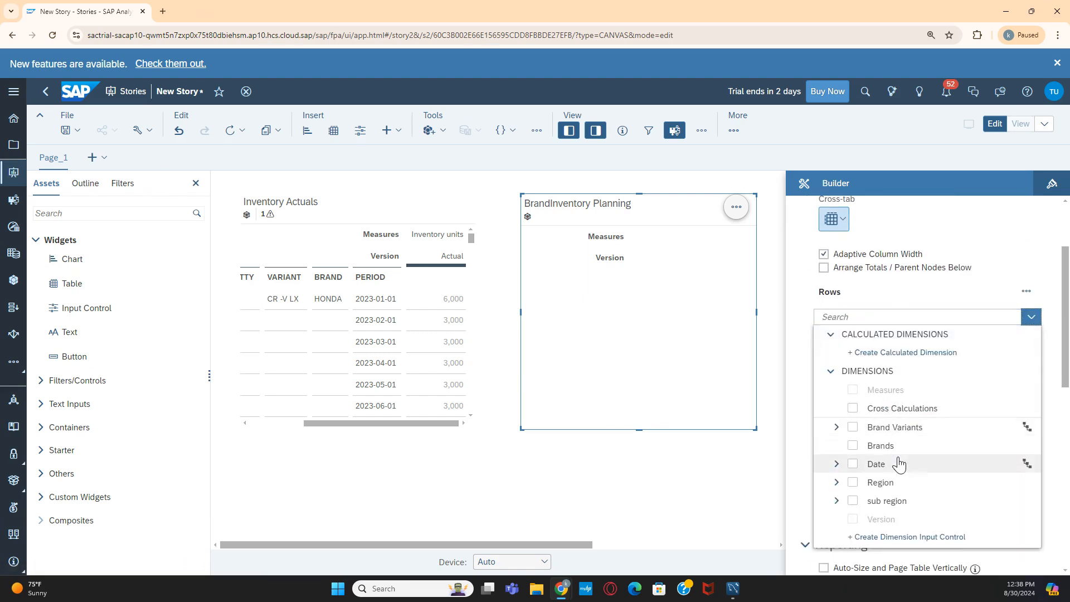
{"action": "left_click", "coordinate": [852, 446]}
{"action": "left_click", "coordinate": [853, 411]}
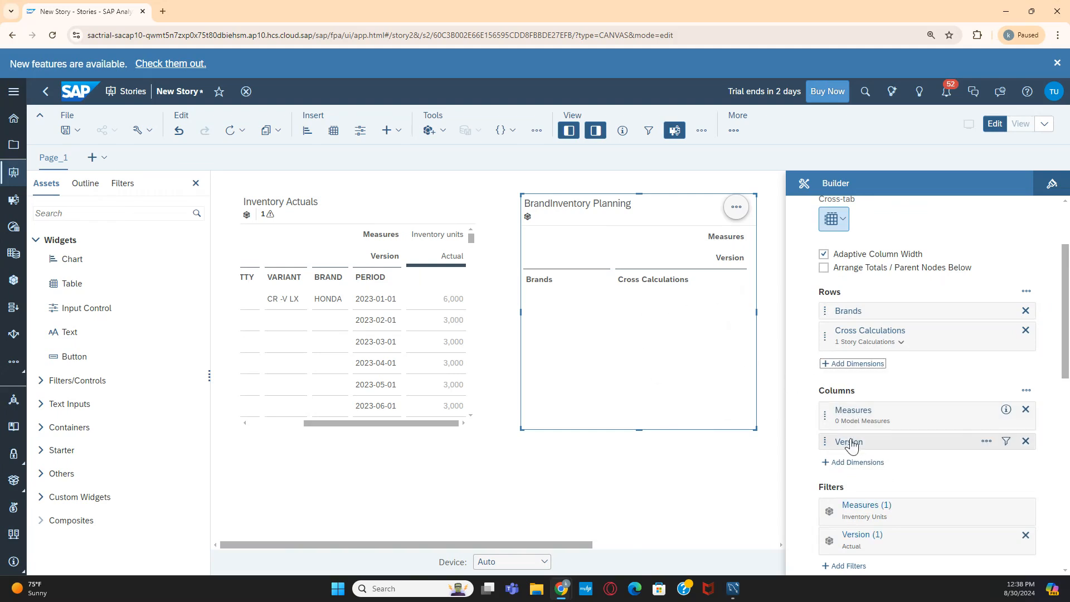
{"action": "left_click", "coordinate": [1025, 330]}
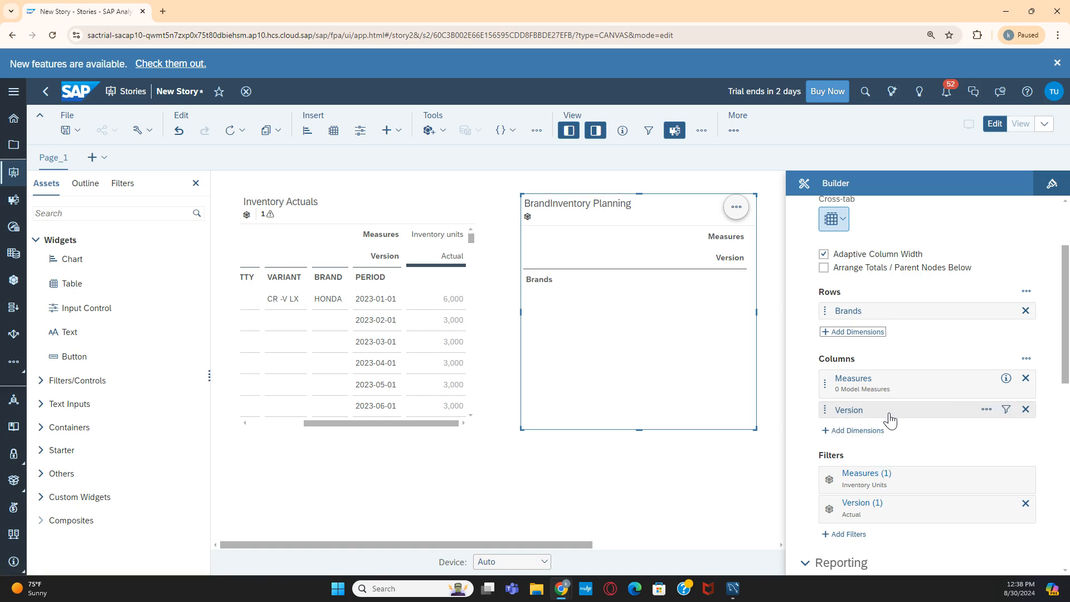
Add the Date, Region and sub region dimensions to the BrandInventory Planning table's rows.
{"action": "left_click", "coordinate": [856, 333]}
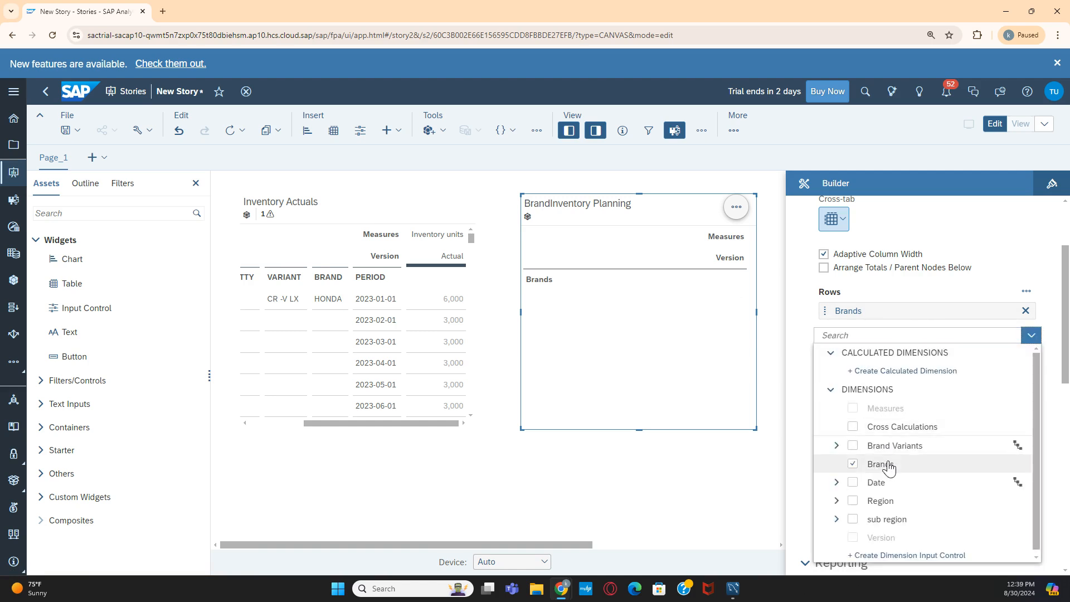
{"action": "left_click", "coordinate": [835, 484]}
{"action": "left_click", "coordinate": [852, 483]}
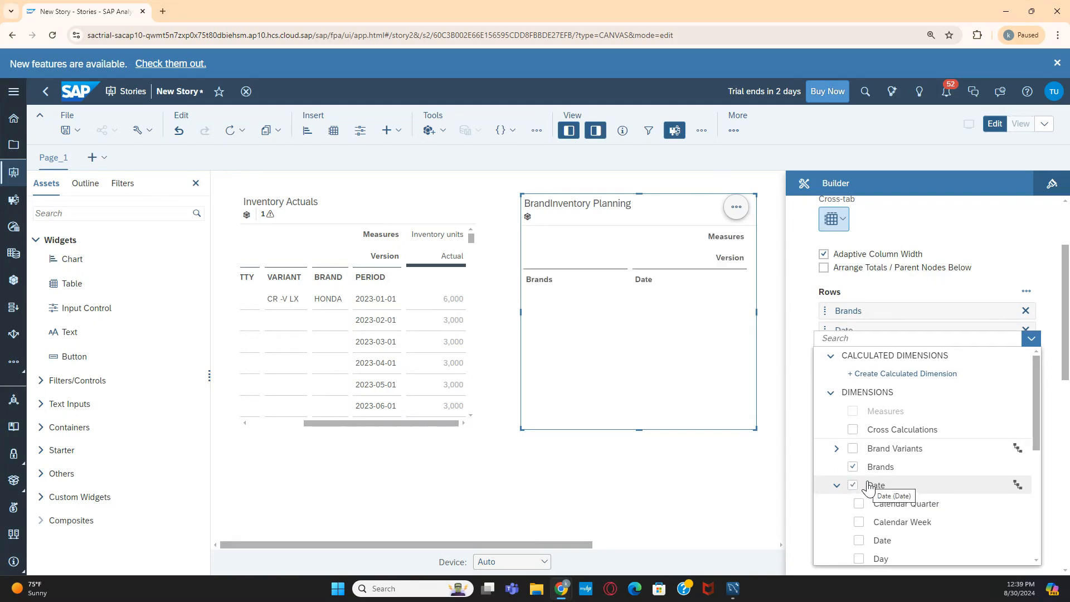
{"action": "scroll", "coordinate": [866, 485], "scroll_direction": "down", "scroll_amount": 2}
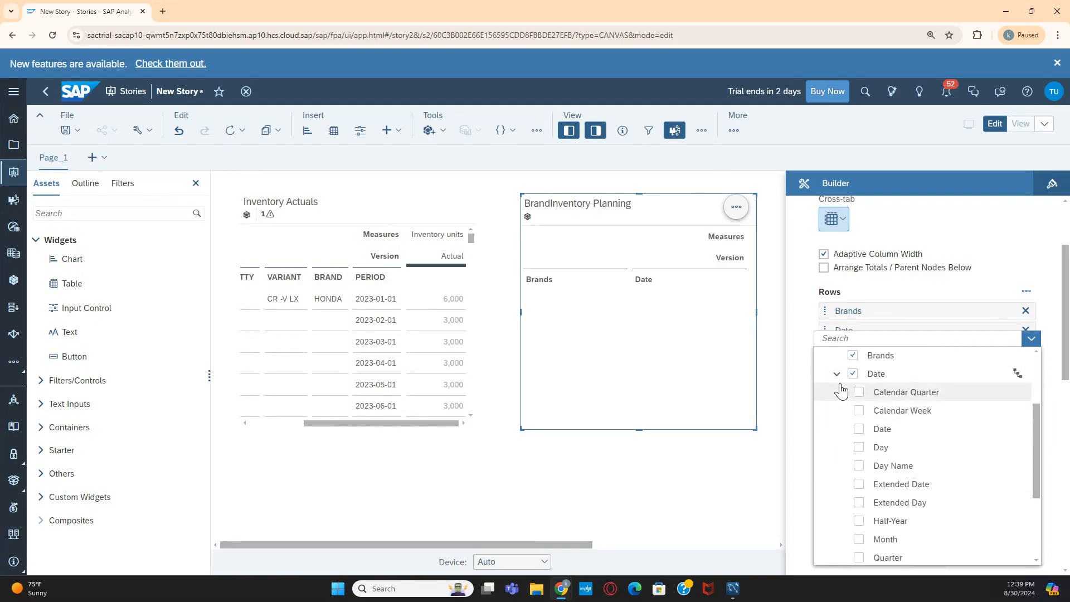
{"action": "left_click", "coordinate": [836, 374]}
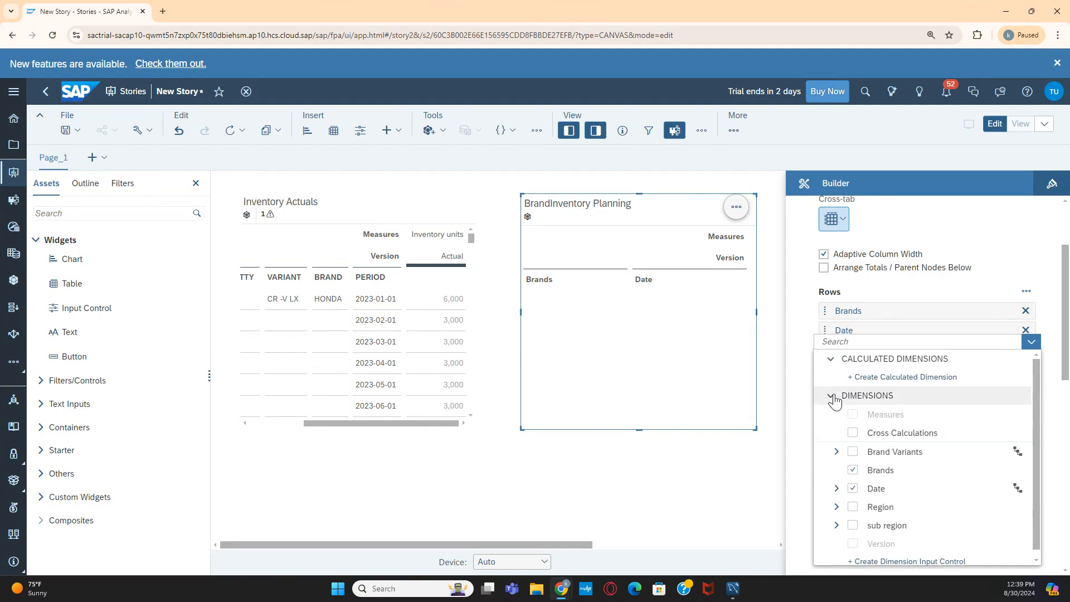
{"action": "left_click", "coordinate": [852, 507]}
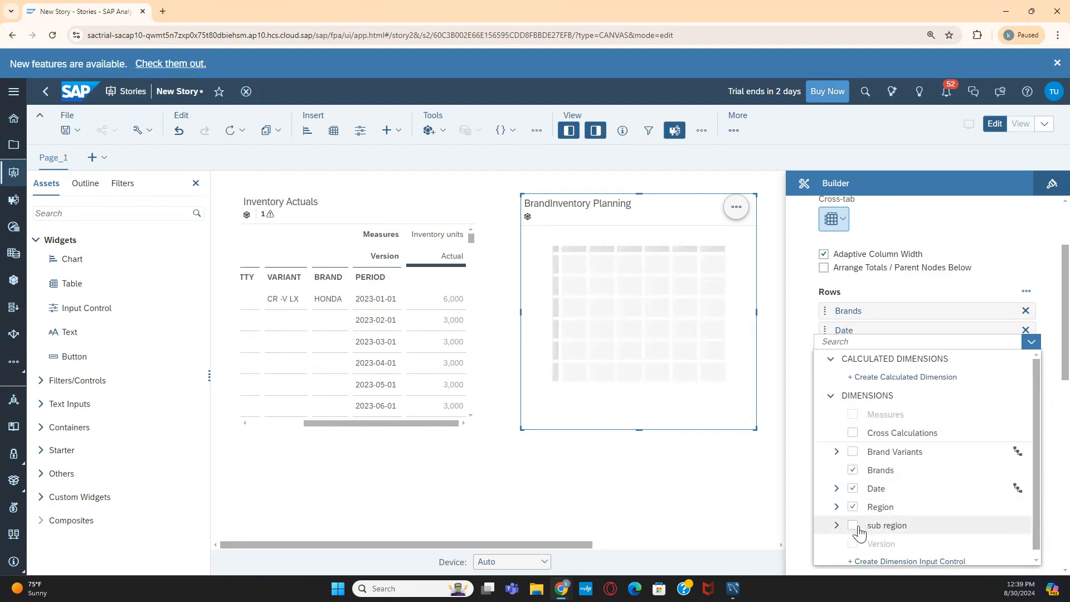
{"action": "left_click", "coordinate": [857, 528]}
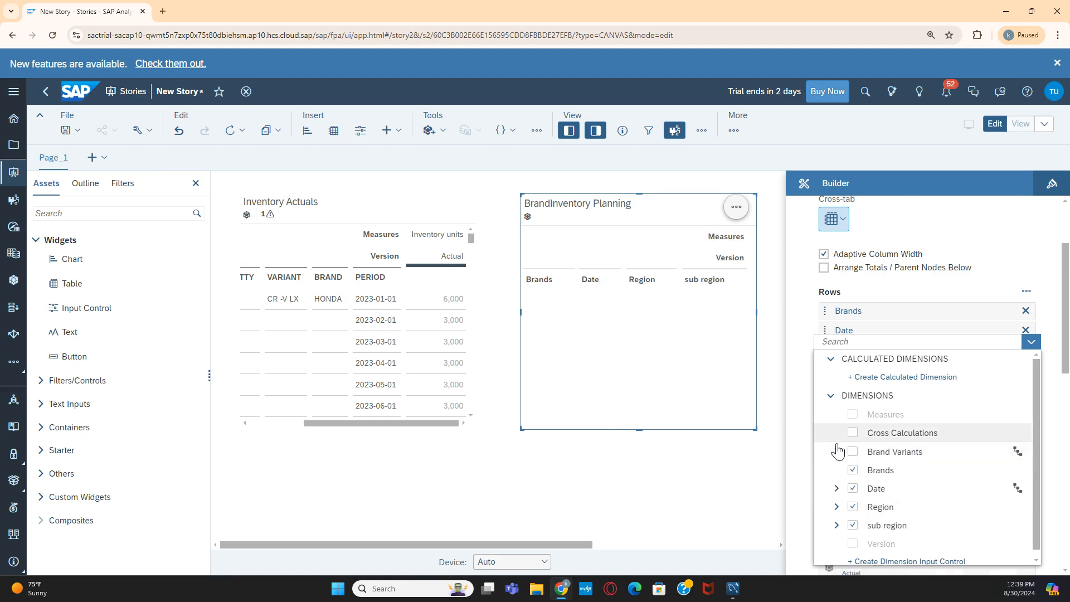